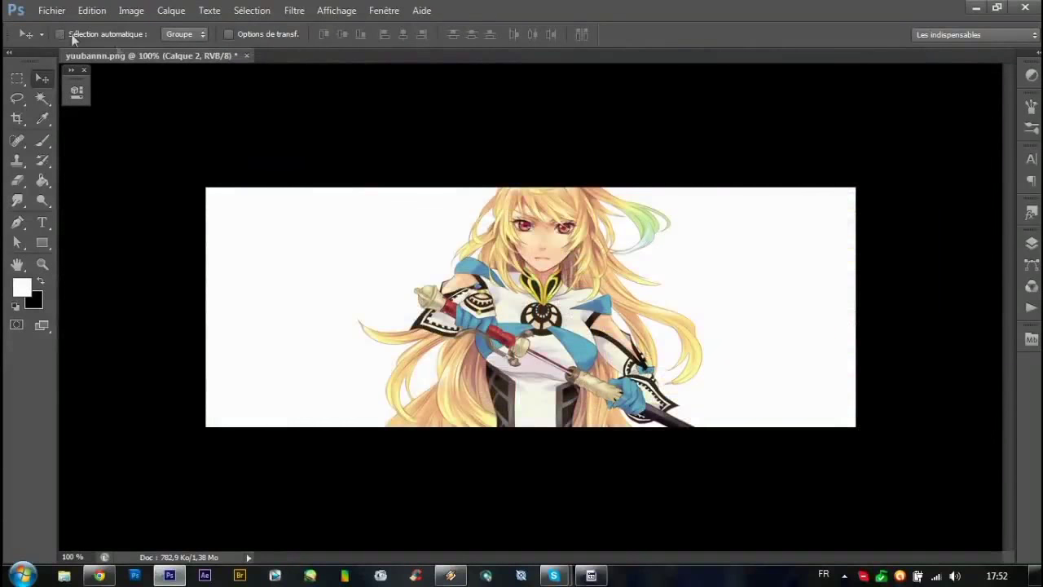
# Browse the open-file dialog to Desktop > TEXTURES > TEXT LEE CHAN > TEXT NEW > COLOR.
pyautogui.click(1030, 243)
pyautogui.click(51, 10)
pyautogui.click(59, 39)
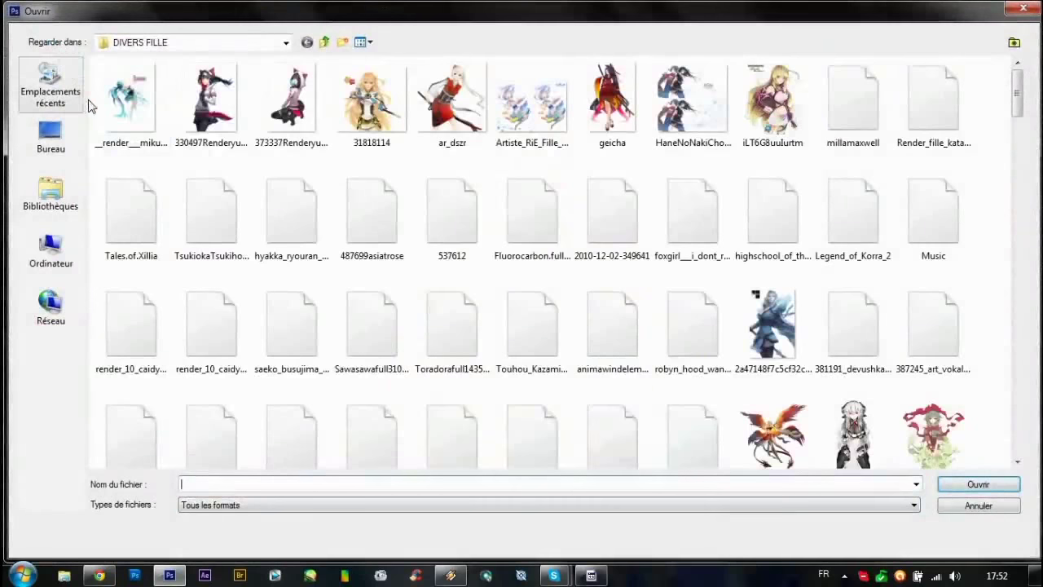
pyautogui.click(72, 155)
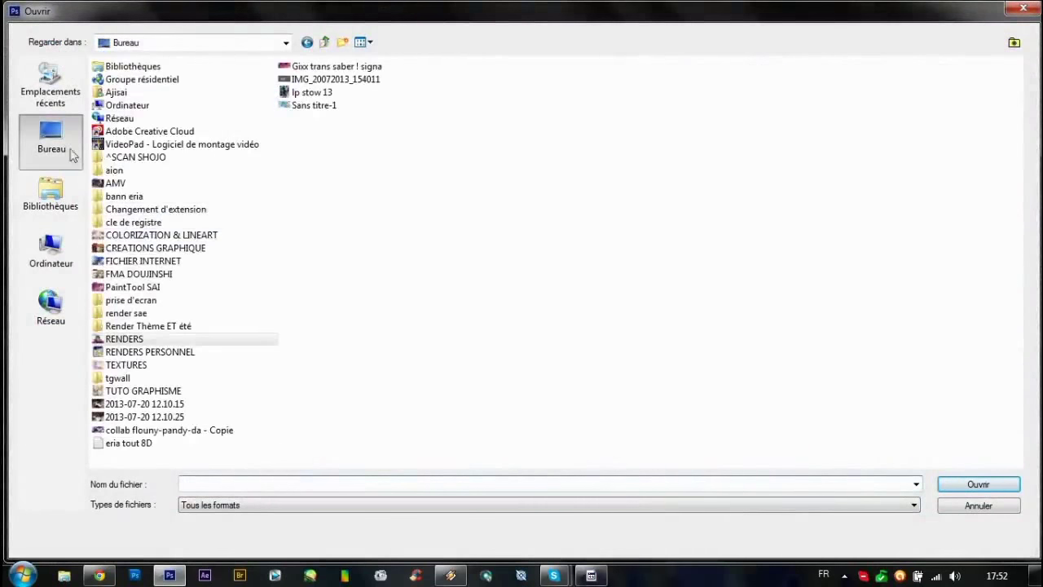
pyautogui.doubleClick(126, 365)
pyautogui.doubleClick(621, 230)
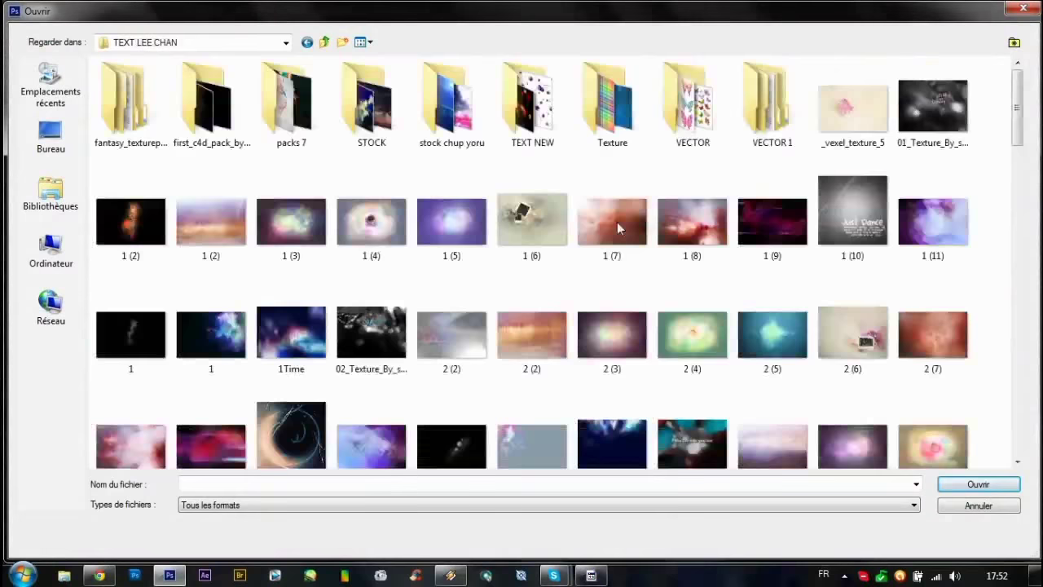
pyautogui.doubleClick(526, 122)
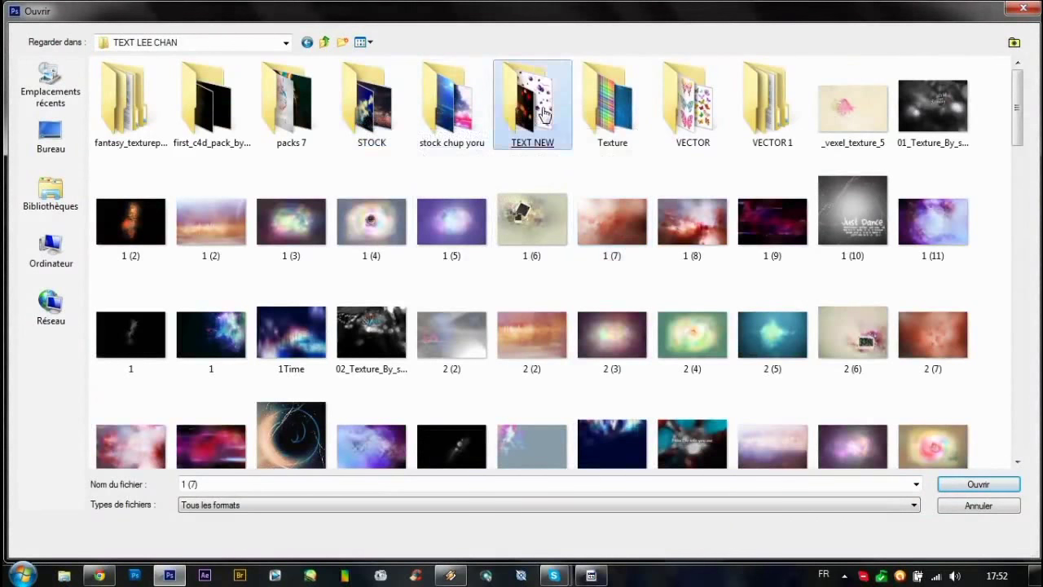
pyautogui.doubleClick(292, 106)
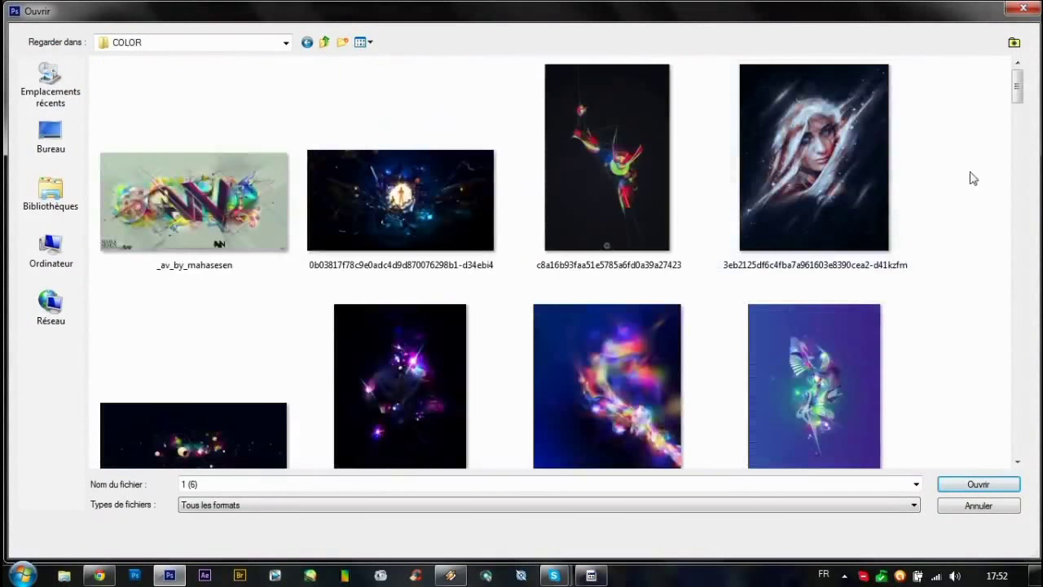
# Select the pale cyan abstract artwork and Infinite_Blossom_by_degodson in the COLOR folder.
pyautogui.scroll(-3, 973, 177)
pyautogui.scroll(-3, 978, 180)
pyautogui.scroll(-3, 978, 181)
pyautogui.scroll(-5, 978, 180)
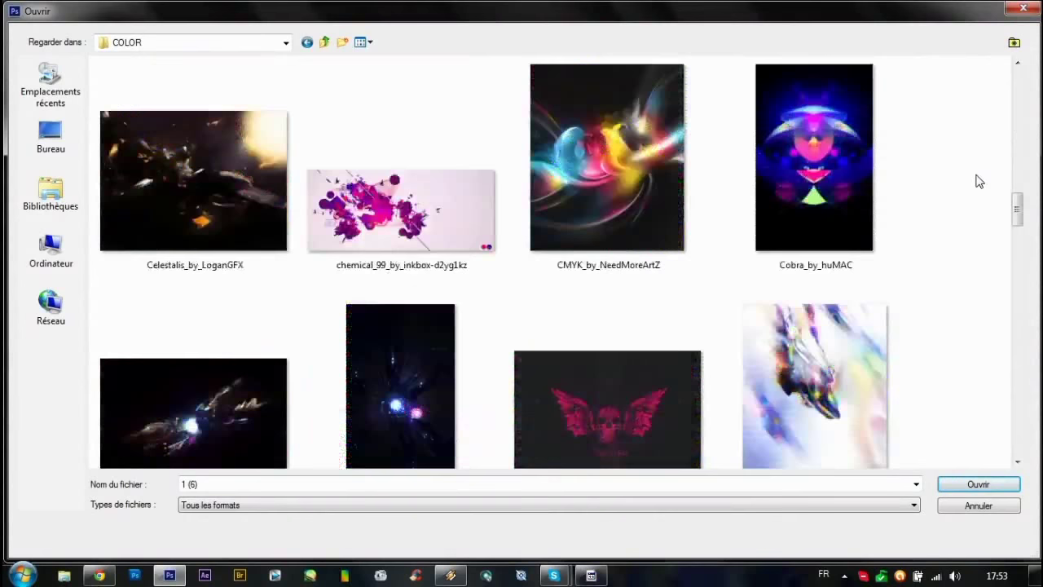
pyautogui.scroll(-3, 978, 181)
pyautogui.scroll(-3, 978, 181)
pyautogui.scroll(-3, 978, 181)
pyautogui.scroll(-3, 978, 179)
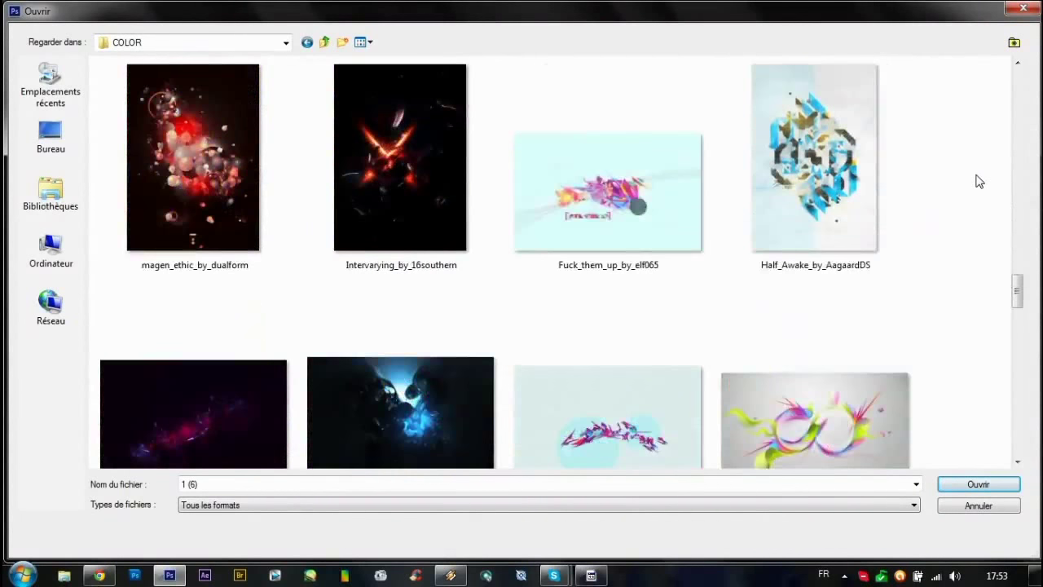
pyautogui.click(693, 239)
pyautogui.scroll(-3, 938, 305)
pyautogui.scroll(3, 896, 293)
pyautogui.keyDown('ctrl'); pyautogui.click(802, 308); pyautogui.keyUp('ctrl')
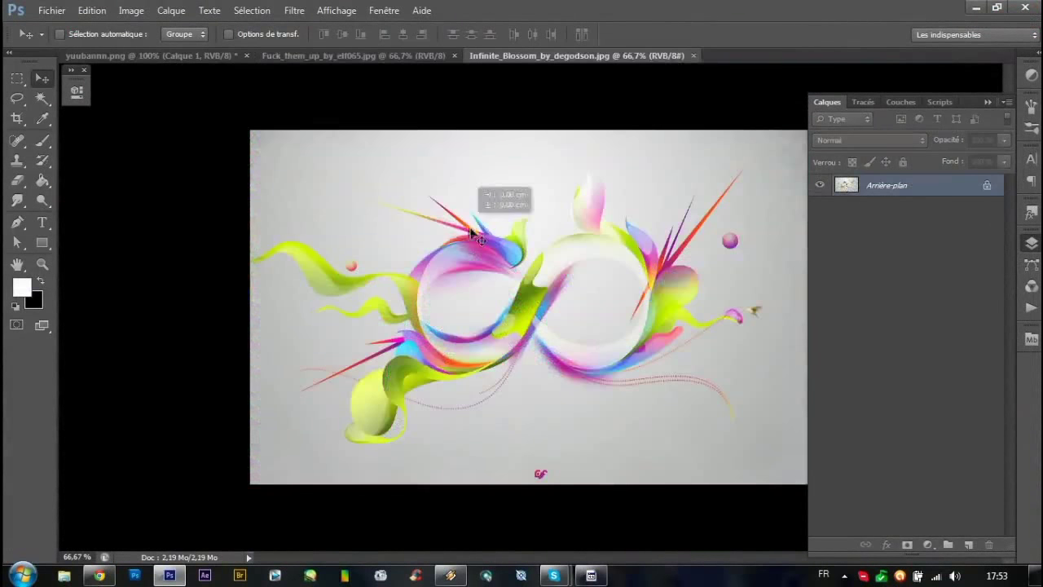
# Drag Infinite Blossom into the banner as Calque 3; add the other artwork, then delete its layer.
pyautogui.moveTo(204, 62)
pyautogui.mouseDown()
pyautogui.moveTo(618, 357)
pyautogui.moveTo(641, 427)
pyautogui.moveTo(594, 424)
pyautogui.moveTo(615, 326)
pyautogui.mouseUp()
pyautogui.click(422, 57)
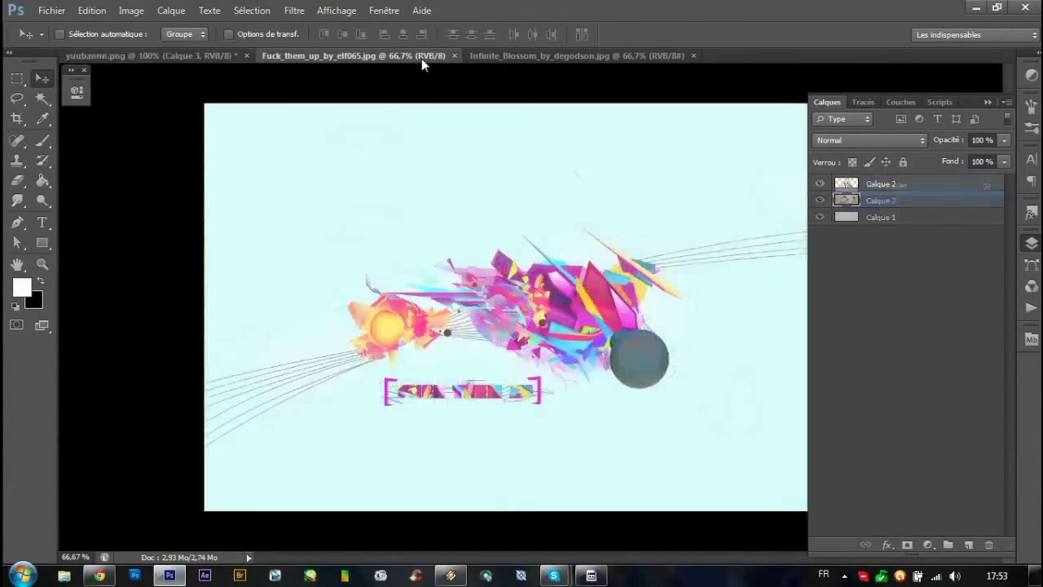
pyautogui.moveTo(229, 64)
pyautogui.mouseDown()
pyautogui.moveTo(592, 324)
pyautogui.moveTo(722, 291)
pyautogui.moveTo(959, 130)
pyautogui.moveTo(668, 303)
pyautogui.mouseUp()
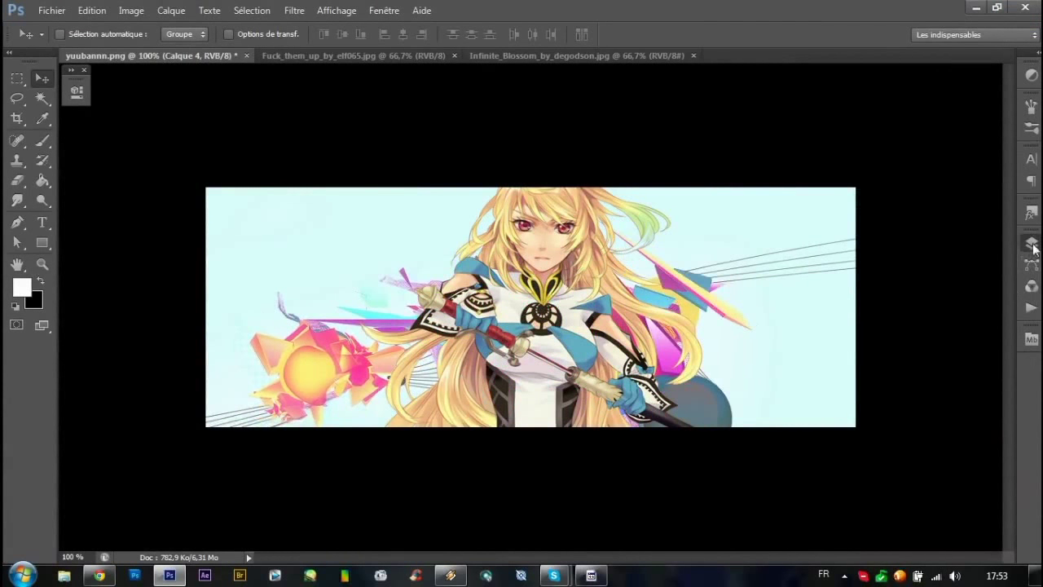
pyautogui.click(1032, 246)
pyautogui.click(989, 544)
# Scale the Infinite Blossom layer to 84% and shift it right and down behind the character.
pyautogui.hotkey('ctrl', 't')
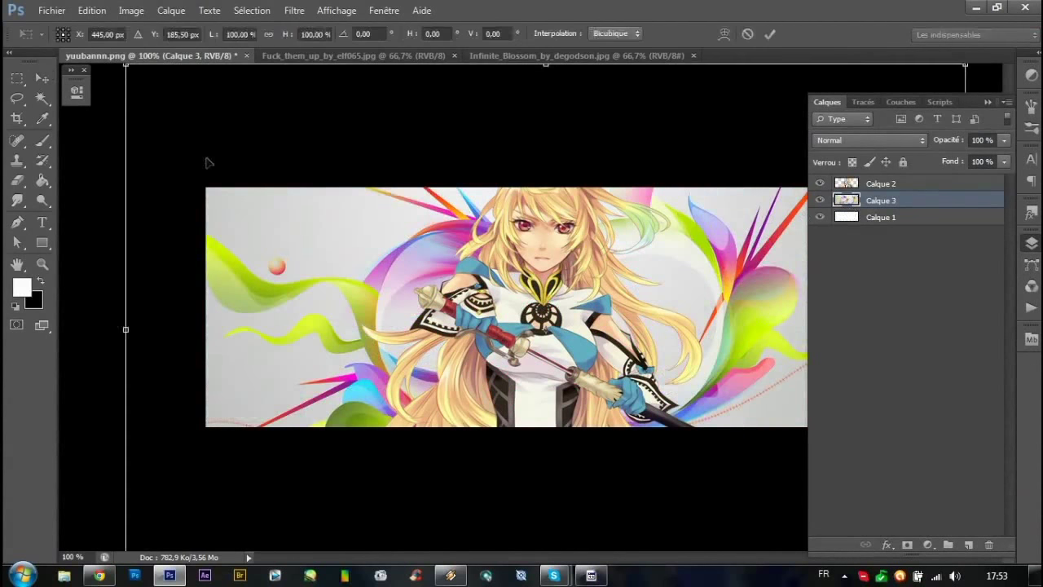
pyautogui.moveTo(128, 69); pyautogui.dragTo(260, 158)
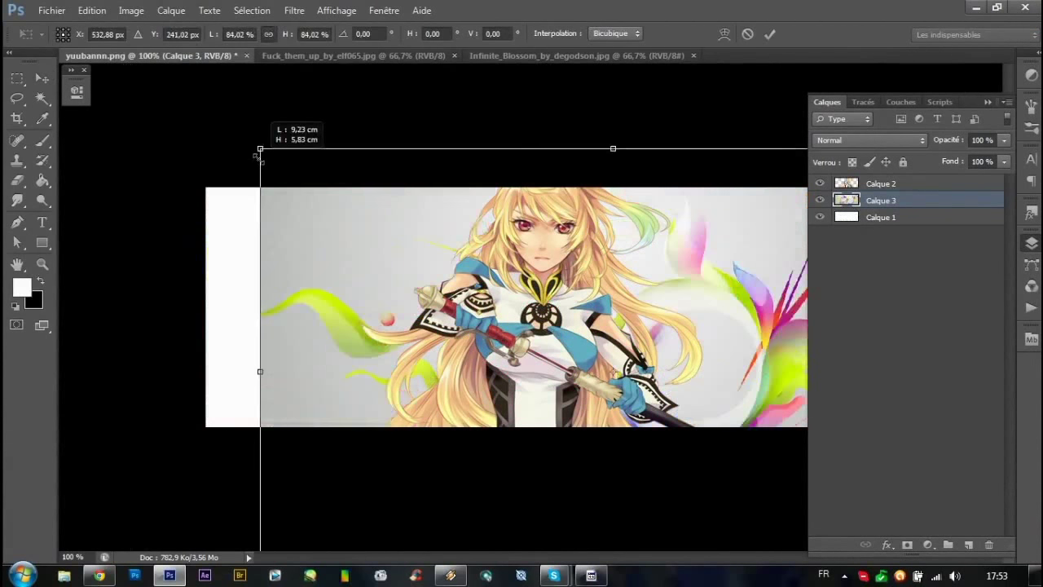
pyautogui.hotkey('ctrl', 'z')
pyautogui.moveTo(541, 293)
pyautogui.mouseDown()
pyautogui.moveTo(636, 321)
pyautogui.moveTo(611, 380)
pyautogui.mouseUp()
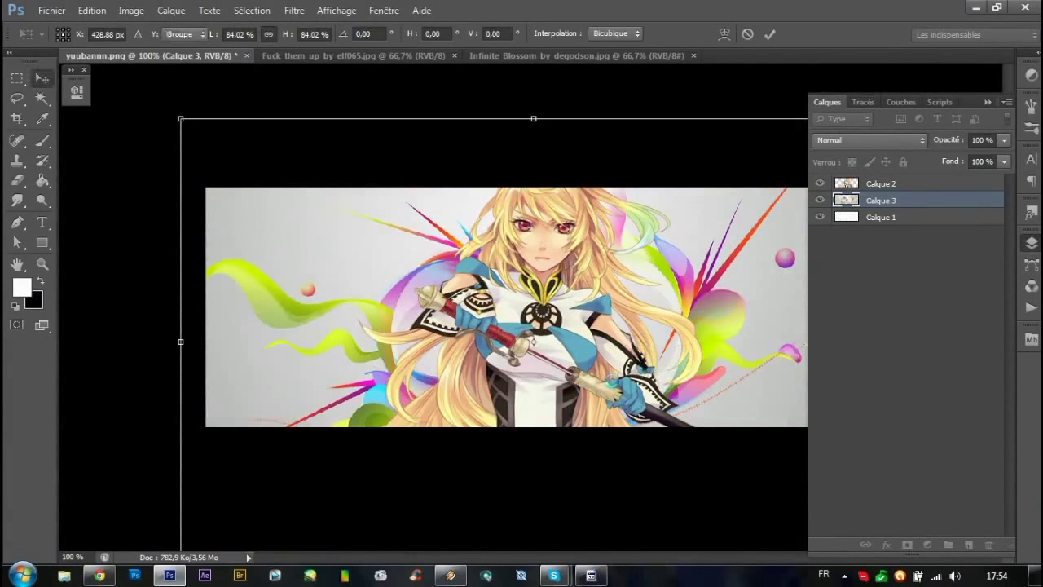
pyautogui.press('Return')
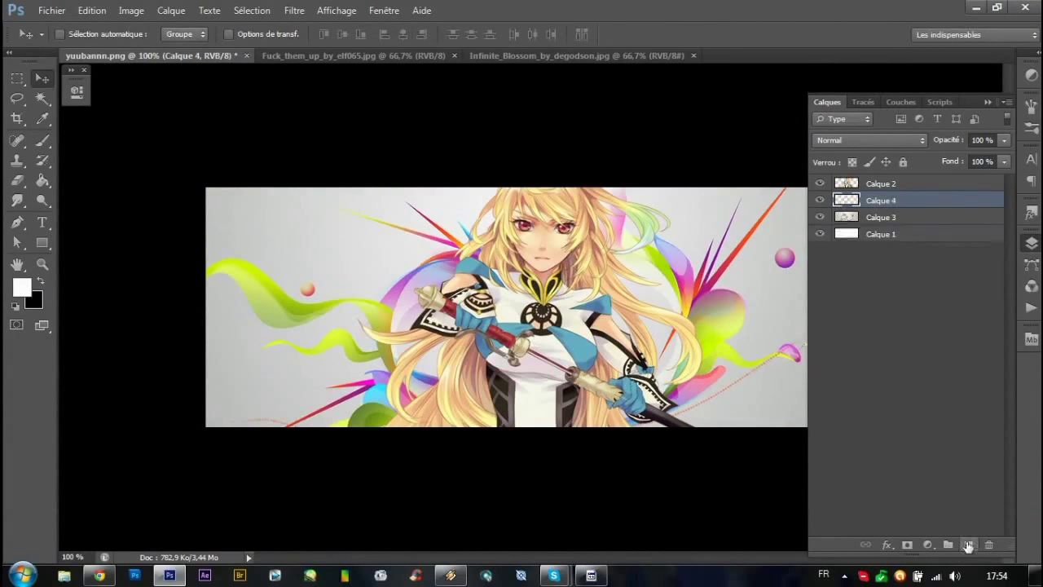
# Sample the hair colour, fill Calque 4 with it, and set the layer to Teinte blend.
pyautogui.click(46, 118)
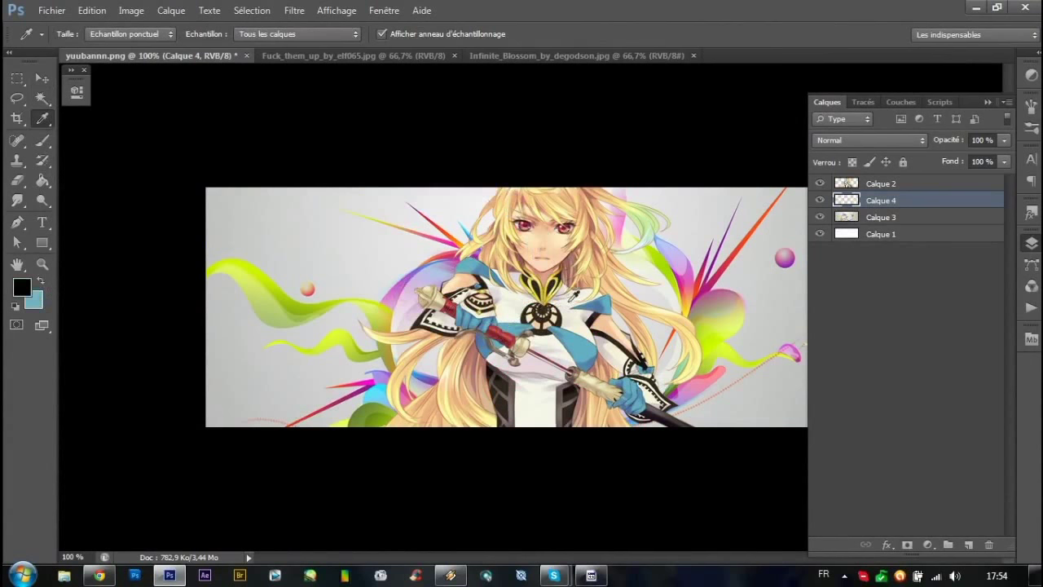
pyautogui.click(594, 190)
pyautogui.click(594, 190)
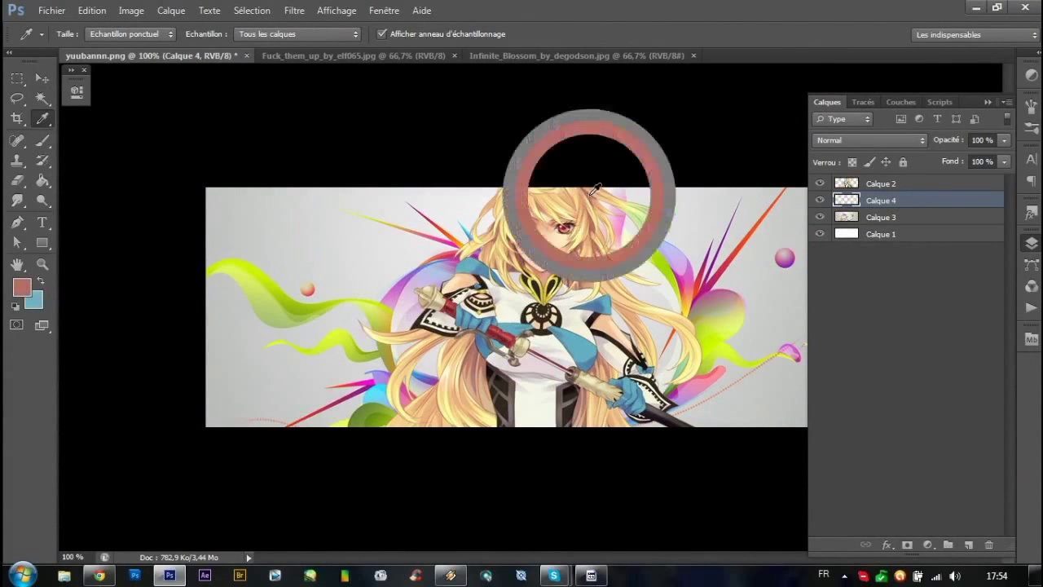
pyautogui.click(43, 181)
pyautogui.click(911, 140)
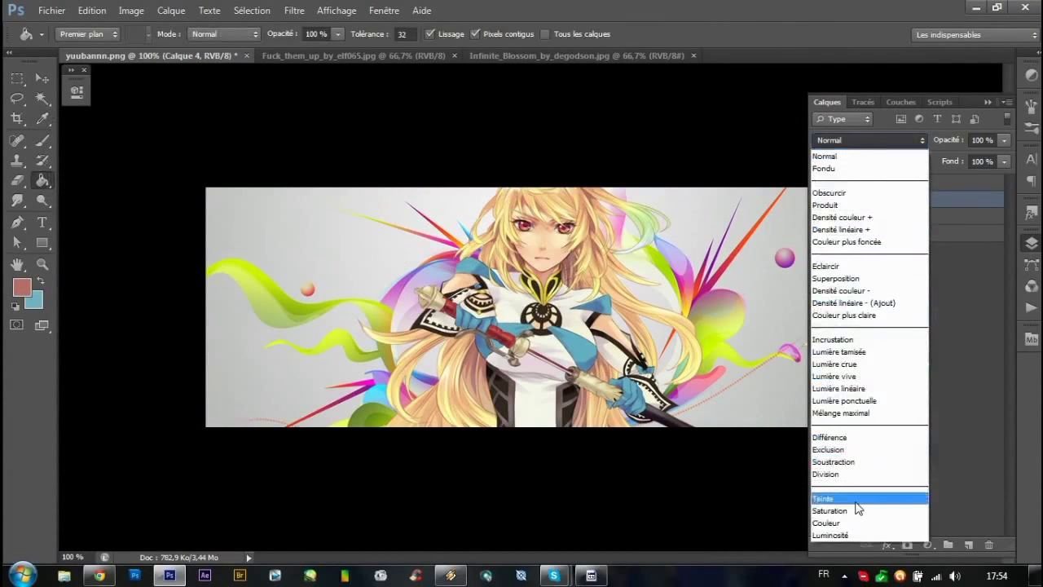
pyautogui.click(847, 496)
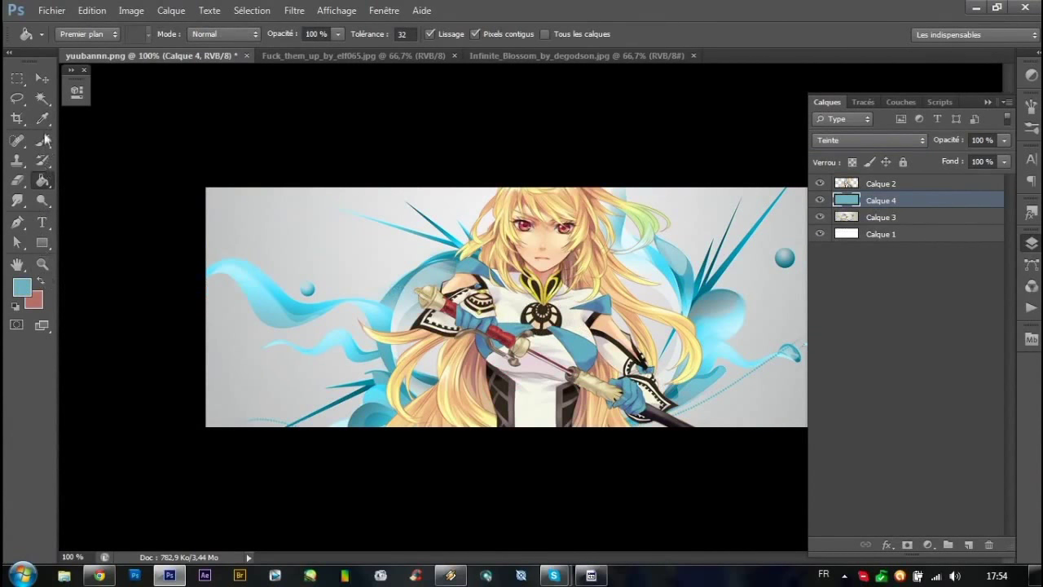
# Sample the pale hair colour and apply it on the Teinte layer, turning the swirls cyan.
pyautogui.press('i')
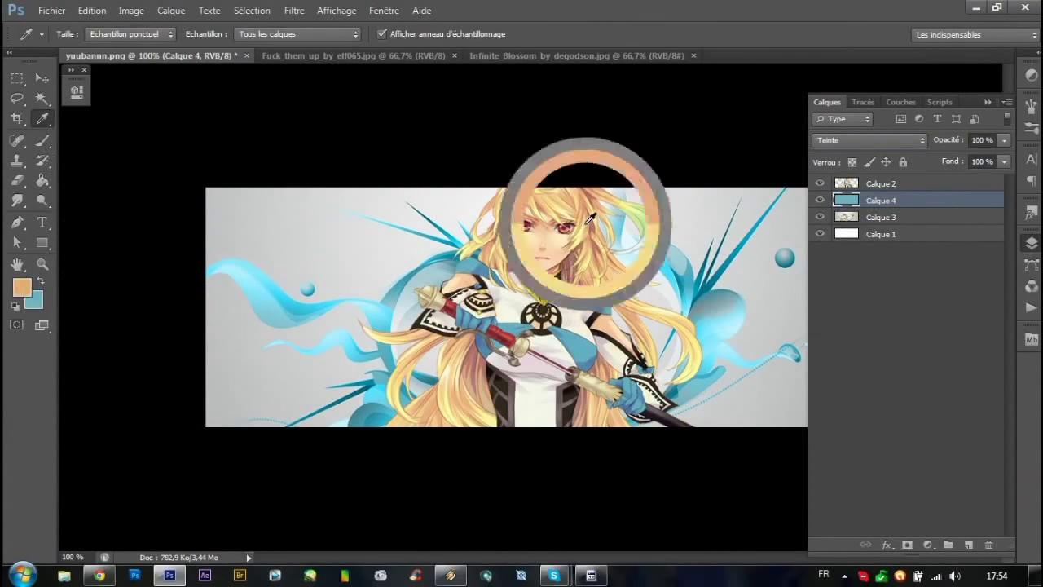
pyautogui.click(552, 209)
pyautogui.press('g')
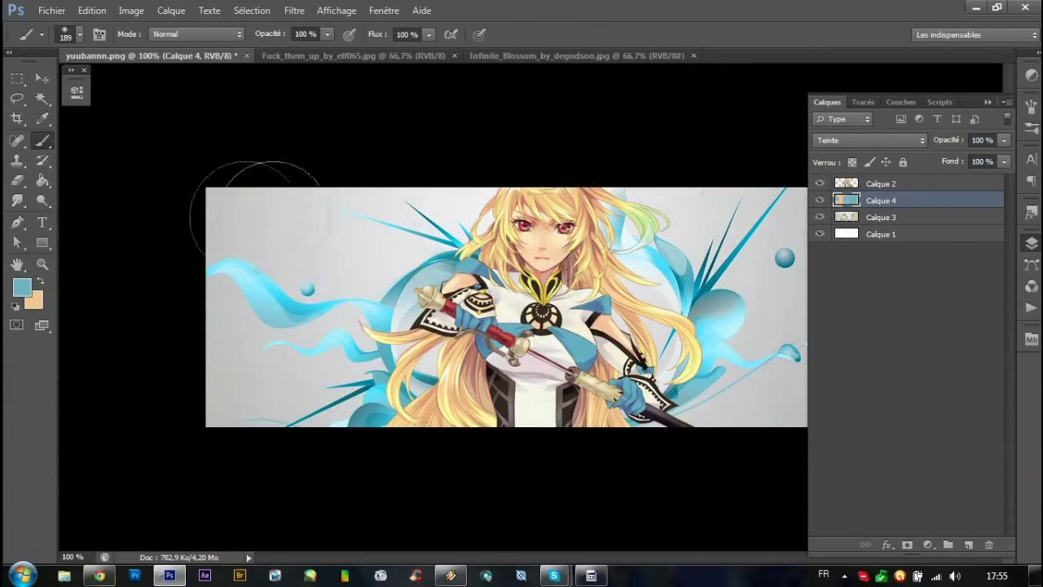
pyautogui.click(988, 102)
# Open the Oh_dear_by_elf065 artwork from the COLOR folder.
pyautogui.click(42, 79)
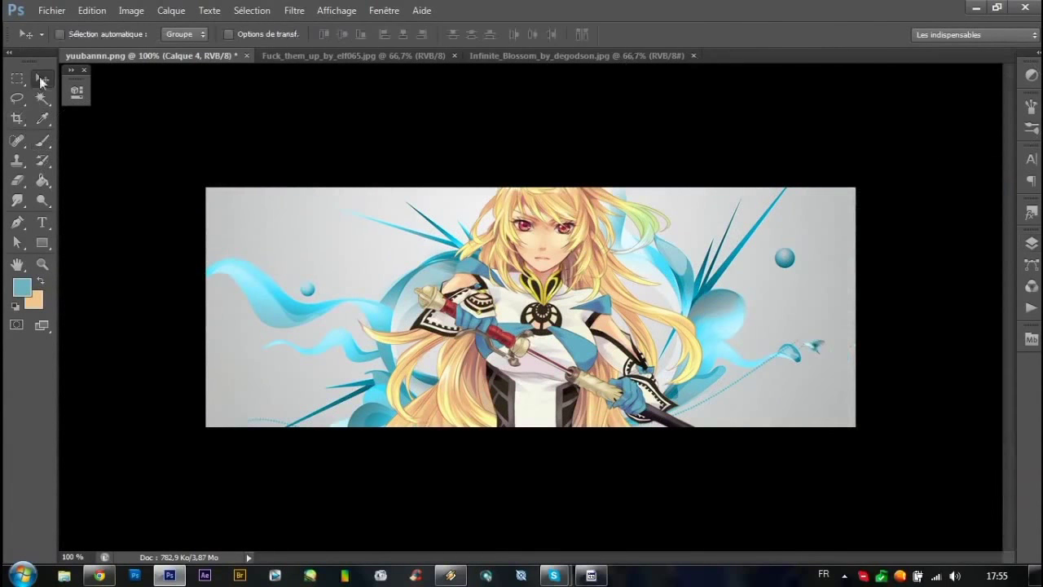
pyautogui.click(1031, 242)
pyautogui.moveTo(888, 183); pyautogui.dragTo(933, 236)
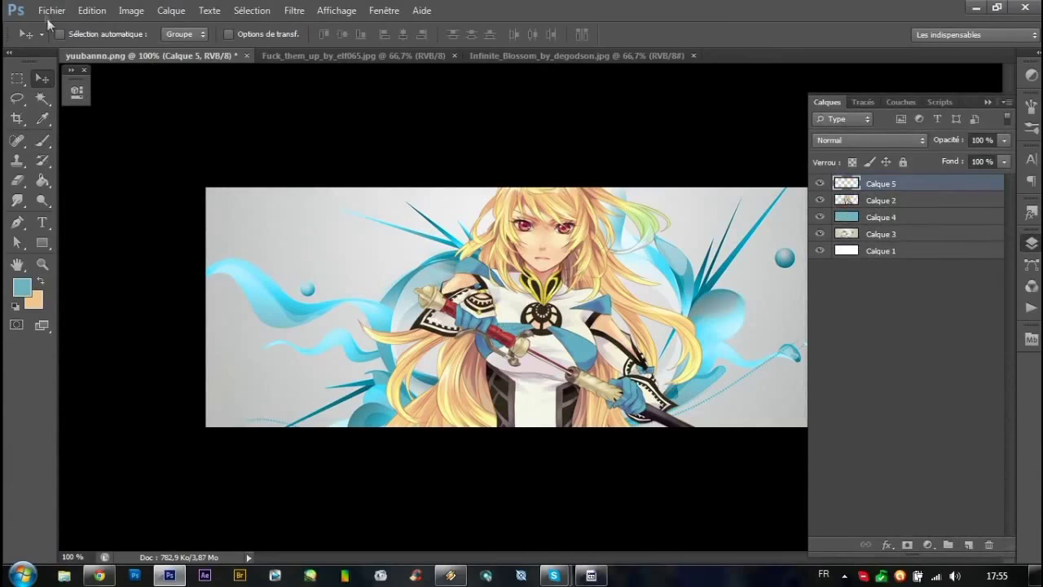
pyautogui.click(50, 9)
pyautogui.click(57, 39)
pyautogui.scroll(-3, 943, 253)
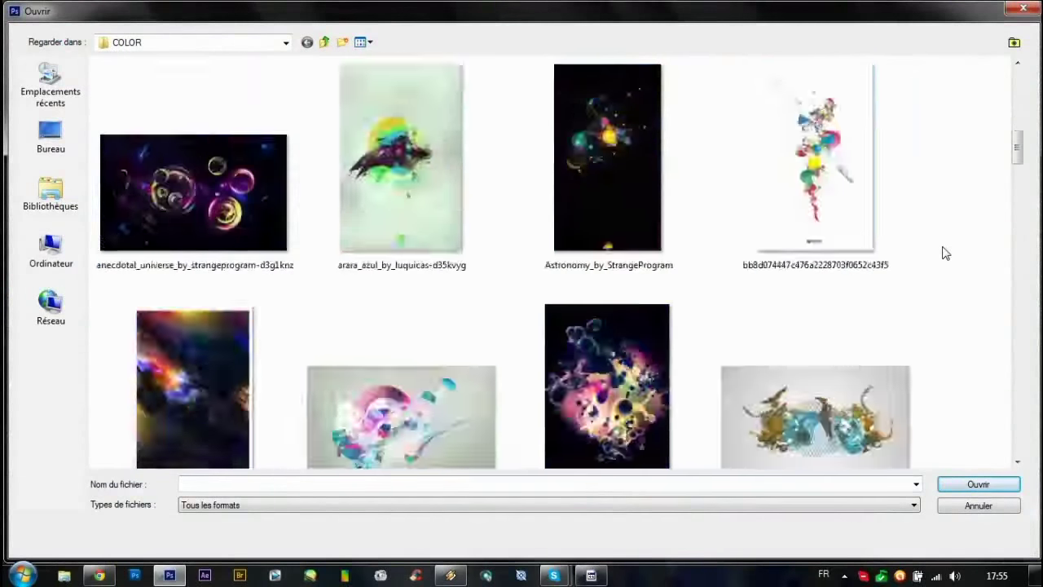
pyautogui.scroll(-3, 942, 253)
pyautogui.scroll(-3, 943, 252)
pyautogui.scroll(-3, 943, 253)
pyautogui.scroll(-3, 943, 253)
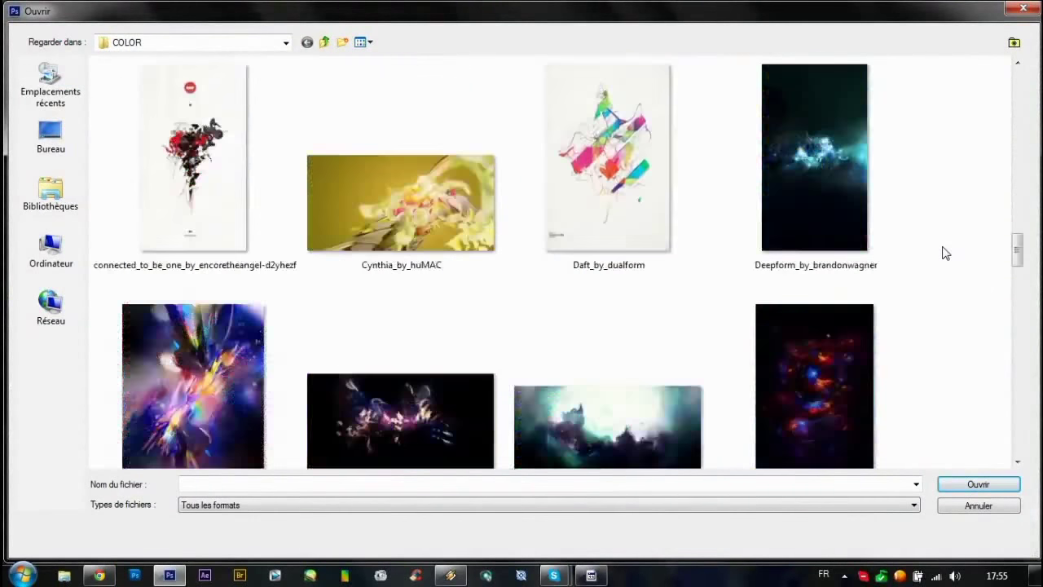
pyautogui.scroll(-3, 943, 253)
pyautogui.scroll(-3, 943, 252)
pyautogui.scroll(-3, 943, 252)
pyautogui.scroll(-3, 943, 253)
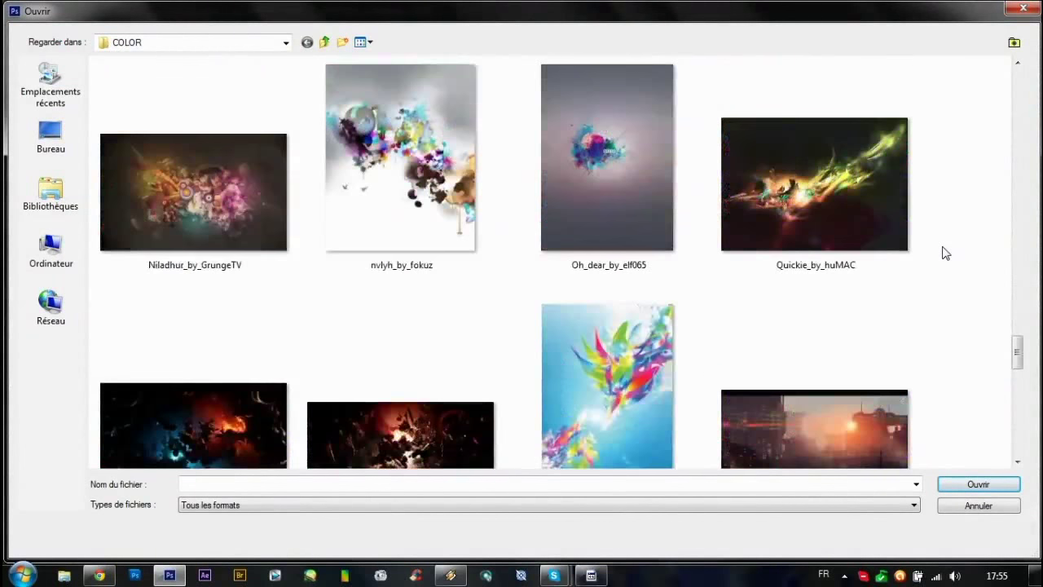
pyautogui.doubleClick(607, 157)
# Drag Oh_dear into the banner, set it to Produit, reposition it, then delete the layer.
pyautogui.moveTo(467, 224); pyautogui.dragTo(468, 224)
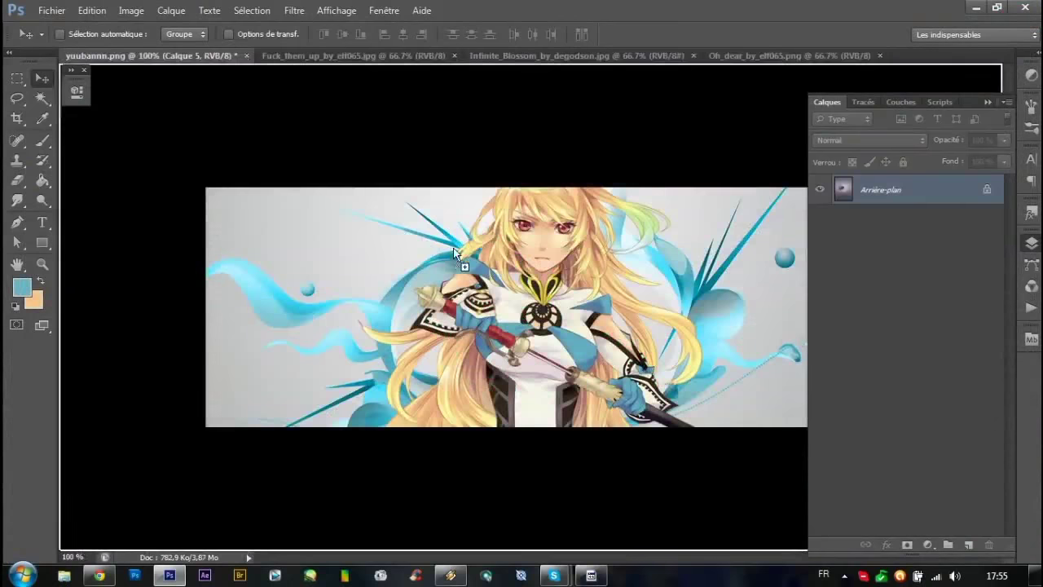
pyautogui.moveTo(208, 59); pyautogui.dragTo(453, 247)
pyautogui.click(869, 140)
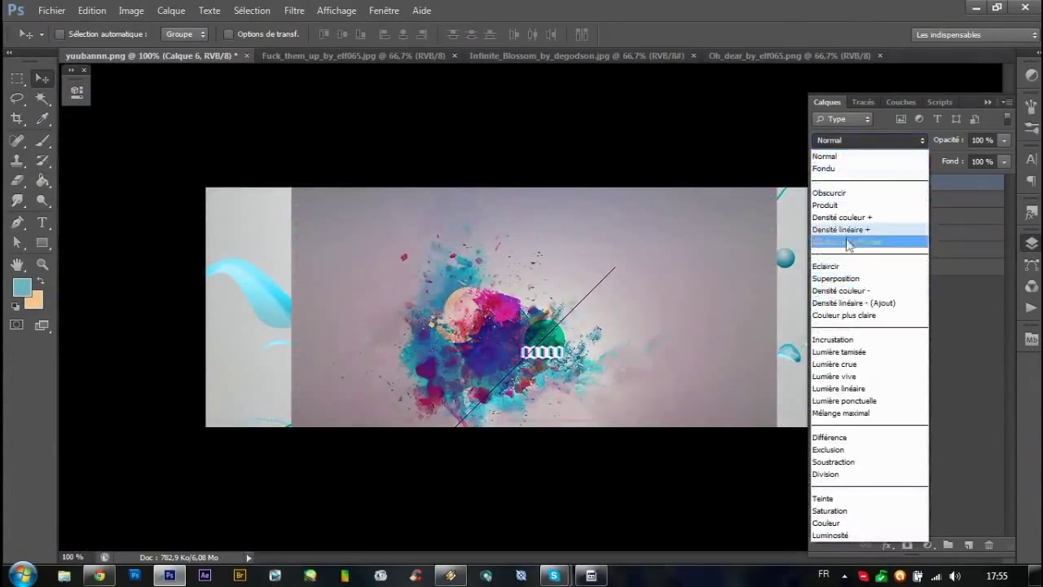
pyautogui.click(847, 192)
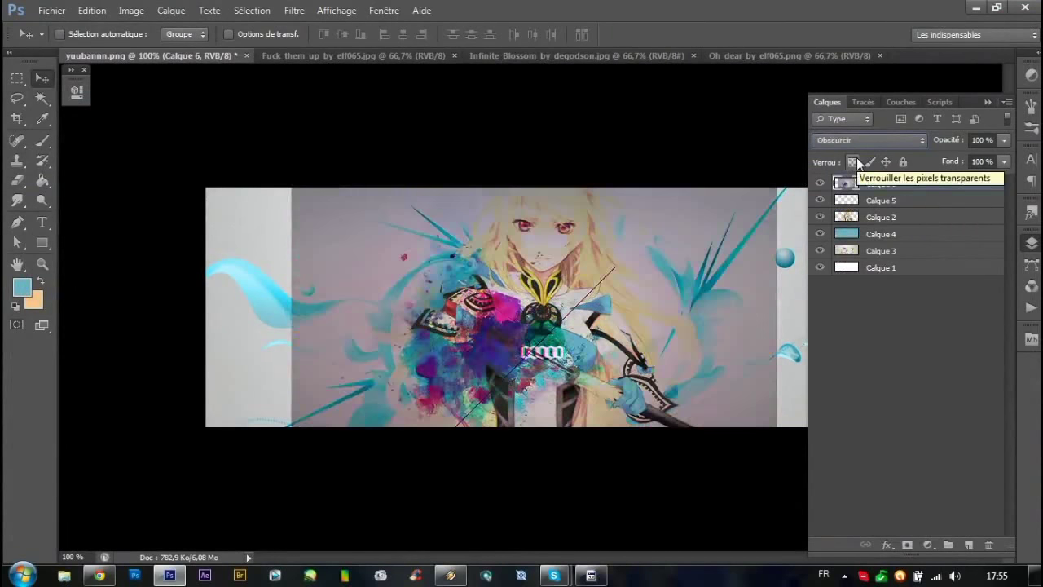
pyautogui.press('Down')
pyautogui.moveTo(515, 322)
pyautogui.mouseDown()
pyautogui.moveTo(543, 344)
pyautogui.moveTo(528, 352)
pyautogui.mouseUp()
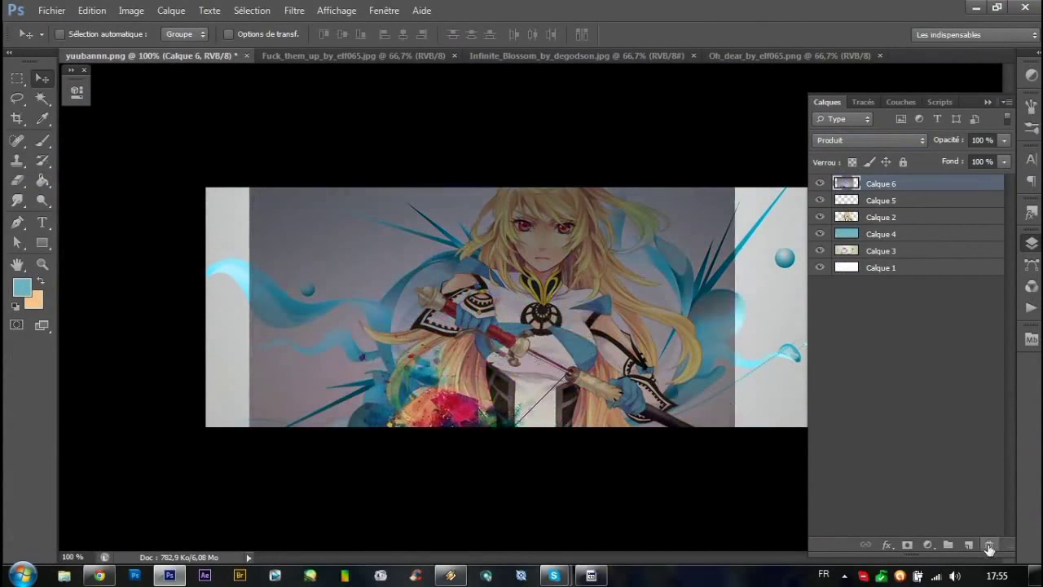
pyautogui.click(988, 549)
# Open the the_venerate_by_philipbrunner-d3b0c6d ink-splash image.
pyautogui.click(52, 10)
pyautogui.click(57, 40)
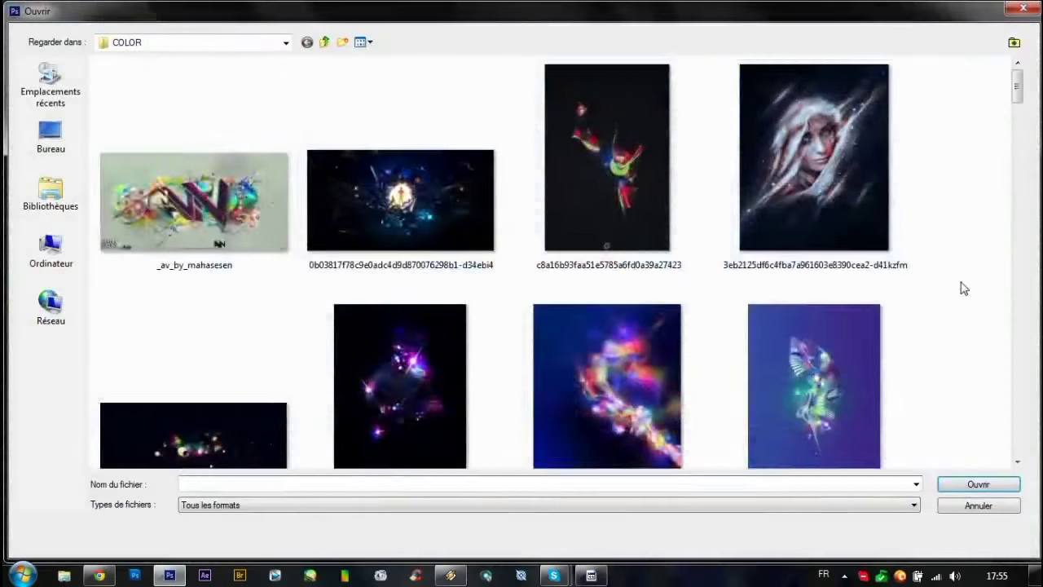
pyautogui.scroll(-5, 962, 289)
pyautogui.scroll(-5, 964, 290)
pyautogui.scroll(-5, 967, 291)
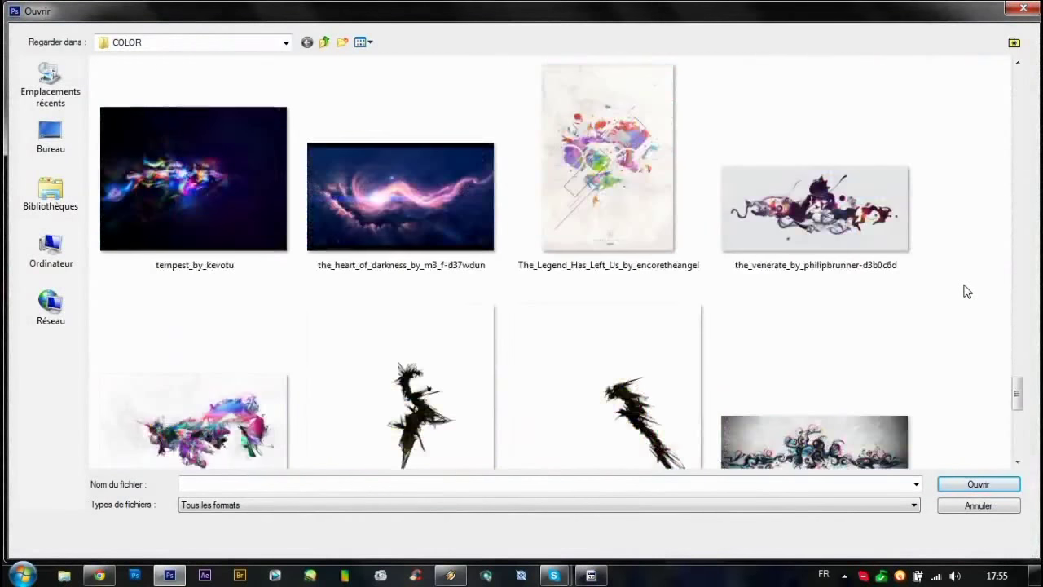
pyautogui.doubleClick(896, 243)
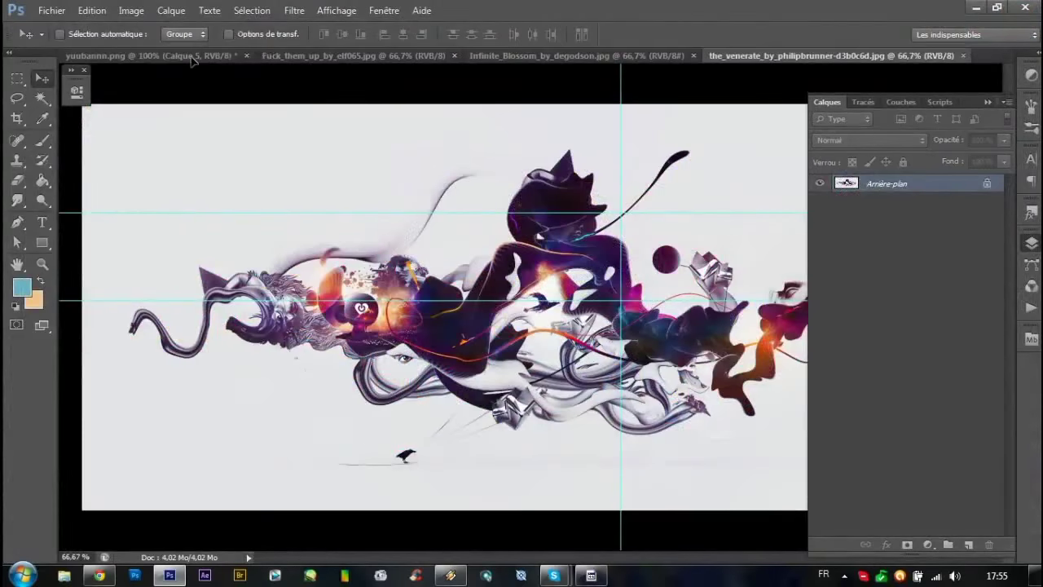
# Try the ink-splash layer in Obscurcir then Produit blend, moving it around the banner.
pyautogui.click(154, 55)
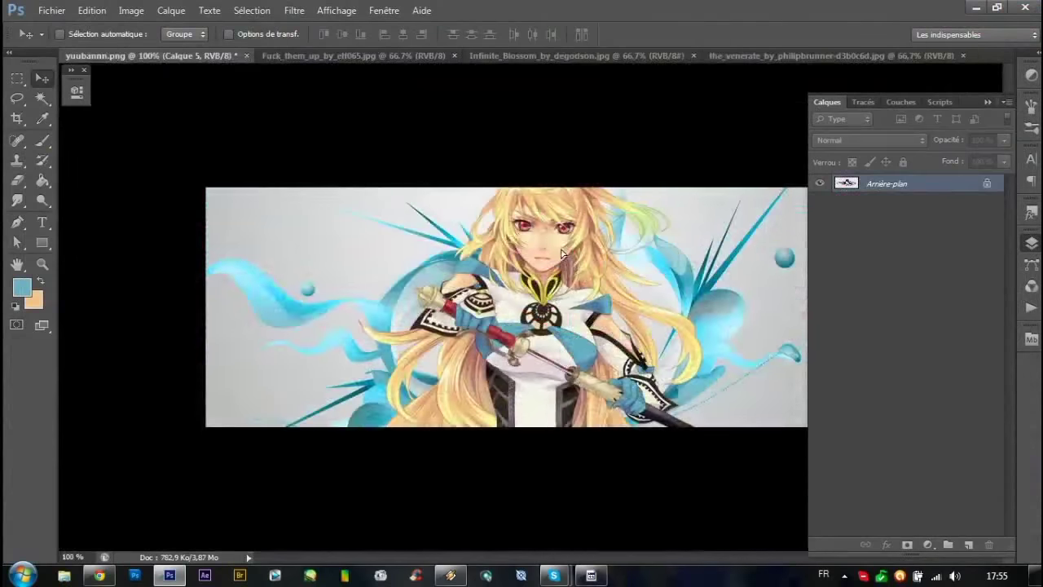
pyautogui.click(871, 139)
pyautogui.click(864, 186)
pyautogui.press('Down')
pyautogui.moveTo(473, 318); pyautogui.dragTo(437, 269)
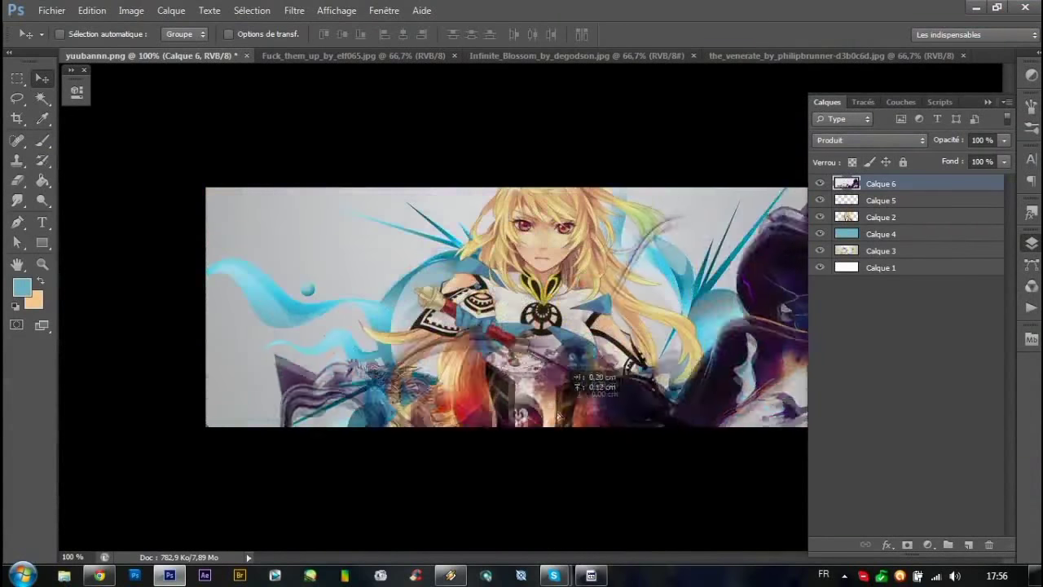
pyautogui.moveTo(438, 270); pyautogui.dragTo(545, 477)
pyautogui.click(983, 102)
pyautogui.moveTo(776, 350); pyautogui.dragTo(815, 351)
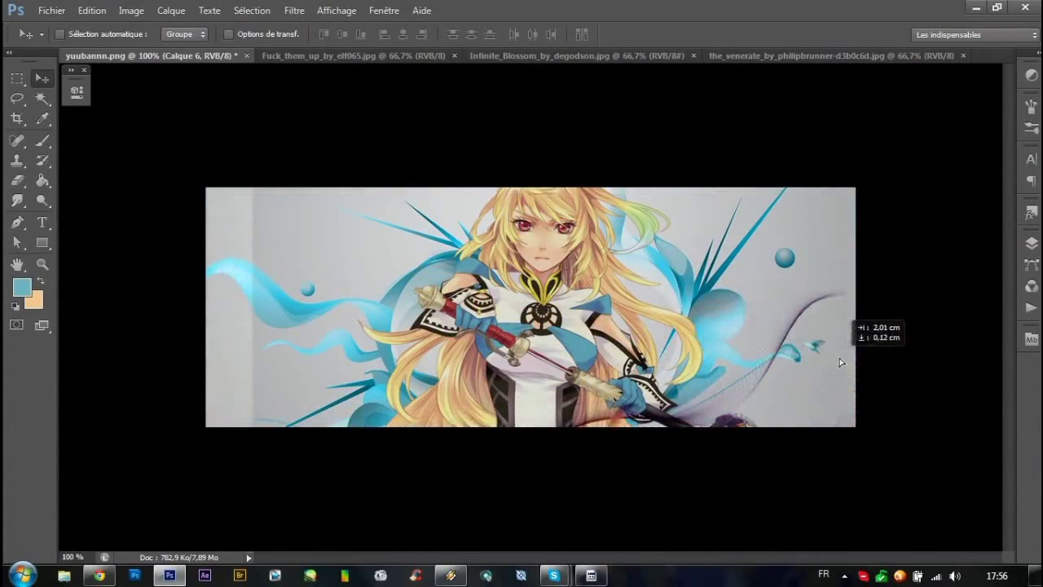
pyautogui.moveTo(815, 351)
pyautogui.mouseDown()
pyautogui.moveTo(471, 460)
pyautogui.moveTo(375, 359)
pyautogui.mouseUp()
# Rotate the ink-splash layer 180°, reposition it, then delete it.
pyautogui.click(92, 10)
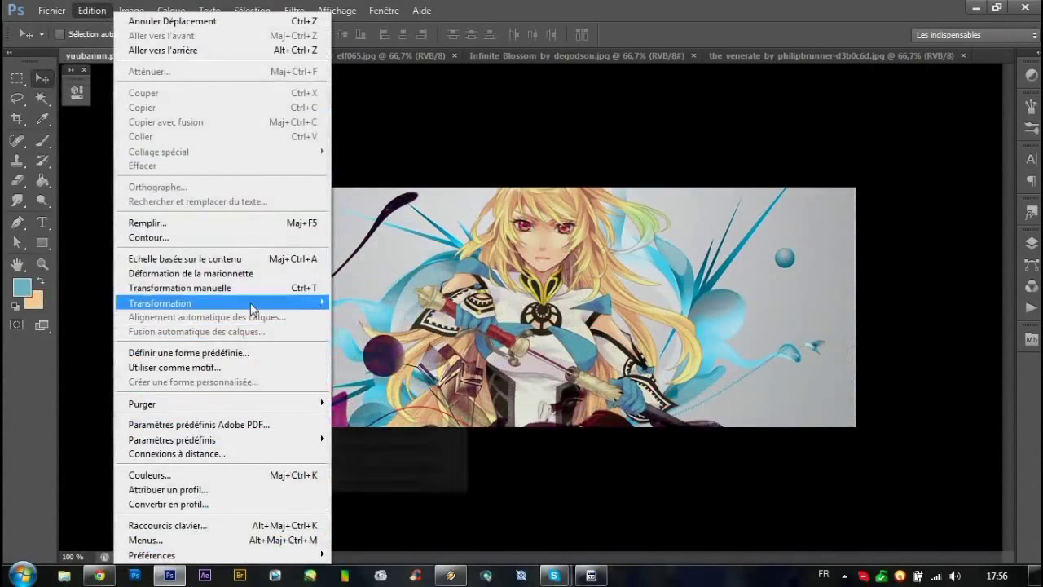
pyautogui.click(619, 414)
pyautogui.moveTo(412, 363)
pyautogui.mouseDown()
pyautogui.moveTo(805, 493)
pyautogui.moveTo(833, 478)
pyautogui.mouseUp()
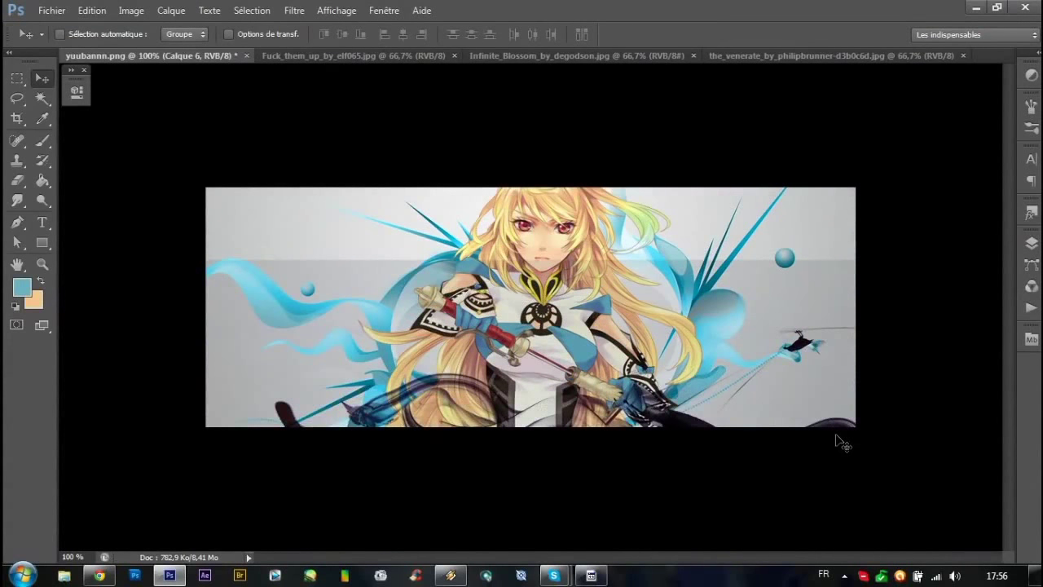
pyautogui.press('Delete')
pyautogui.press('F7')
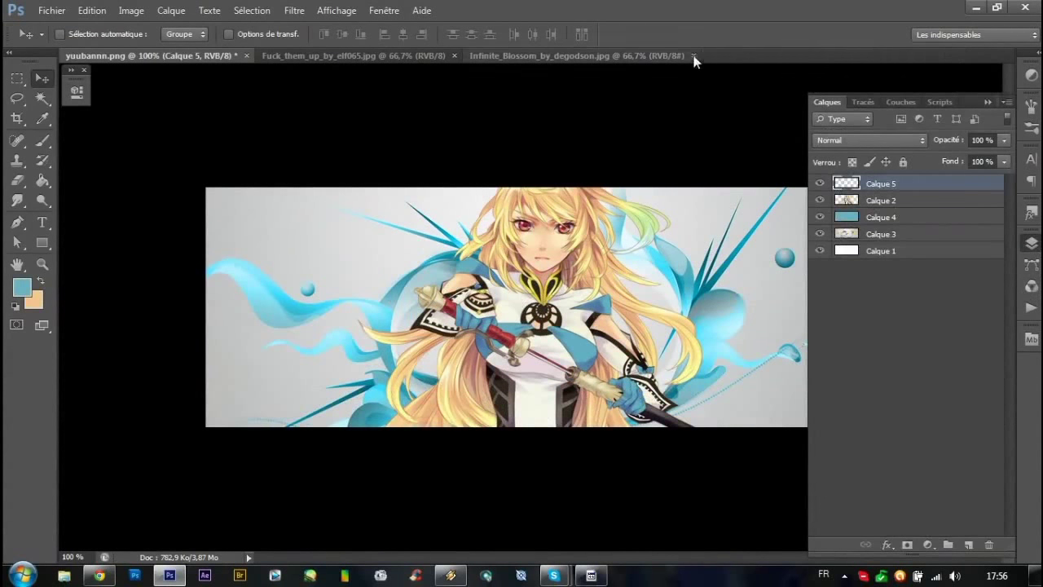
# Close the two extra image tabs and bring up the open-file dialog again.
pyautogui.click(693, 55)
pyautogui.click(454, 56)
pyautogui.click(52, 10)
pyautogui.click(57, 39)
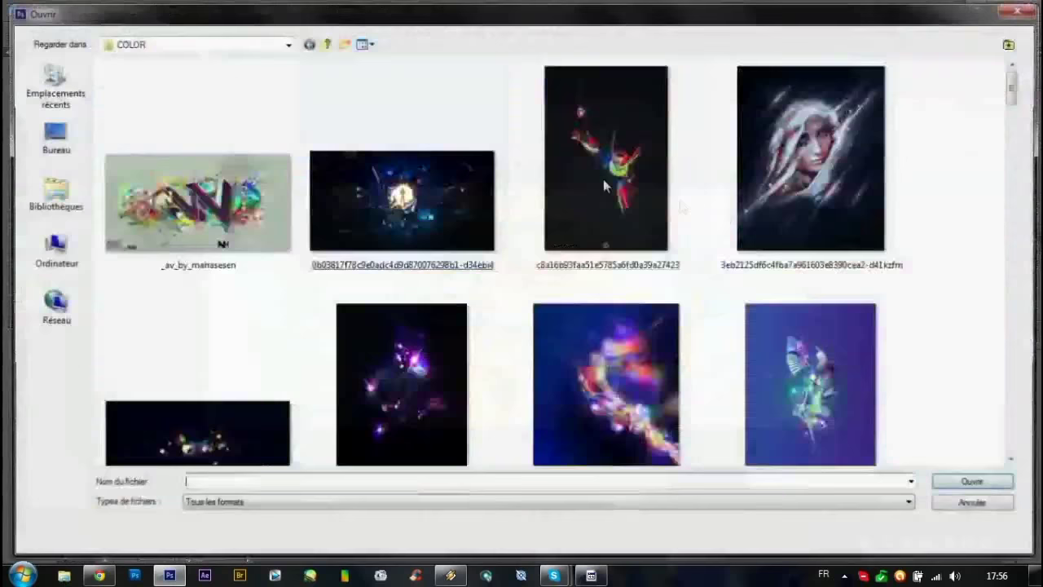
# Open the Undercover_by_Qarstar swirl image from the COLOR folder.
pyautogui.click(1014, 294)
pyautogui.scroll(-3, 934, 275)
pyautogui.scroll(-2, 935, 274)
pyautogui.scroll(-3, 935, 275)
pyautogui.scroll(-3, 934, 274)
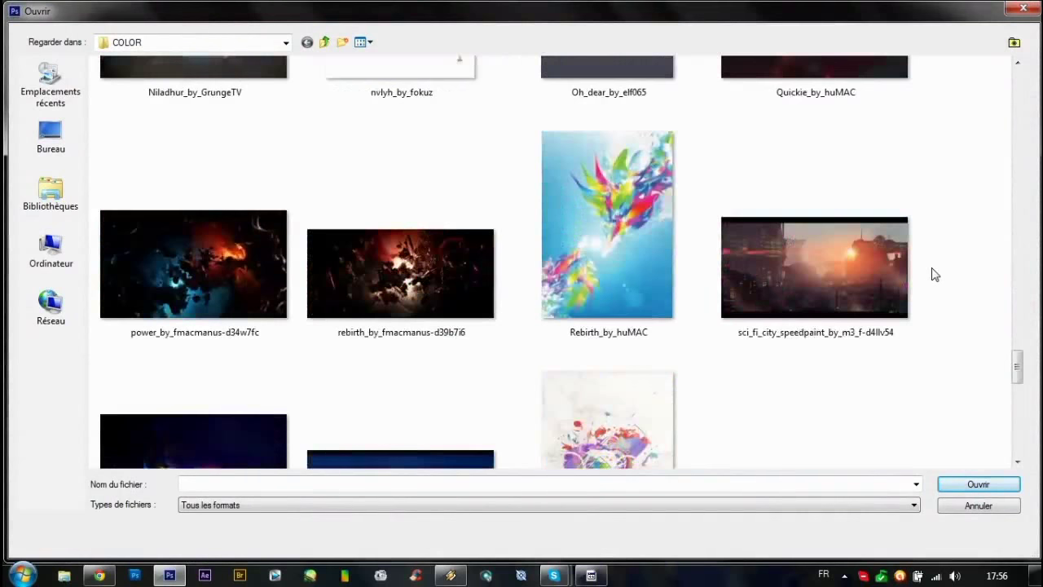
pyautogui.scroll(-3, 935, 274)
pyautogui.scroll(-3, 934, 275)
pyautogui.doubleClick(912, 277)
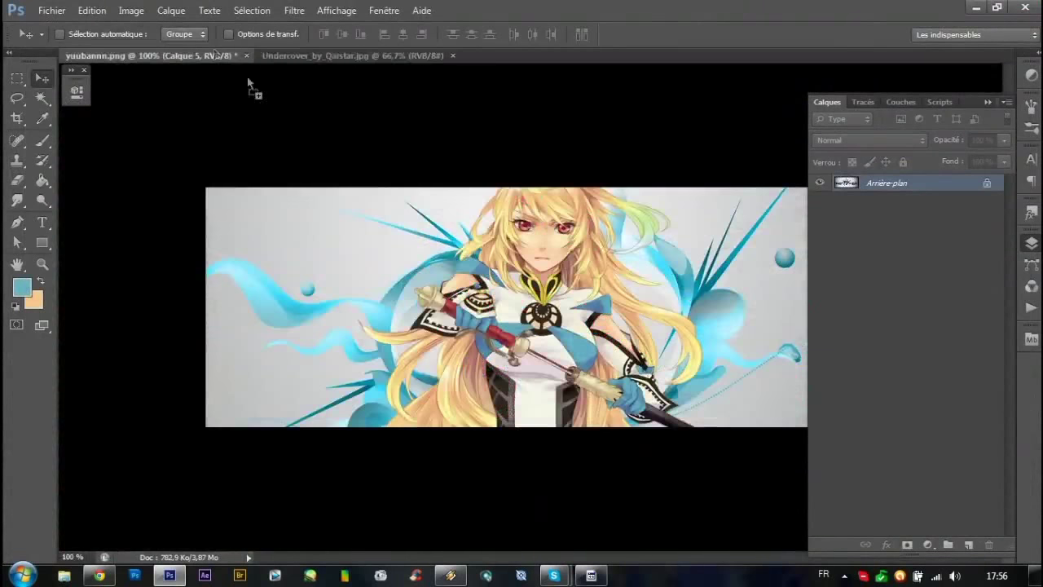
# Place the Undercover swirl into the banner in Produit blend and try several positions.
pyautogui.moveTo(218, 56); pyautogui.dragTo(251, 87)
pyautogui.click(869, 140)
pyautogui.click(839, 196)
pyautogui.scroll(1, 844, 144)
pyautogui.moveTo(489, 351)
pyautogui.mouseDown()
pyautogui.moveTo(691, 377)
pyautogui.moveTo(677, 325)
pyautogui.mouseUp()
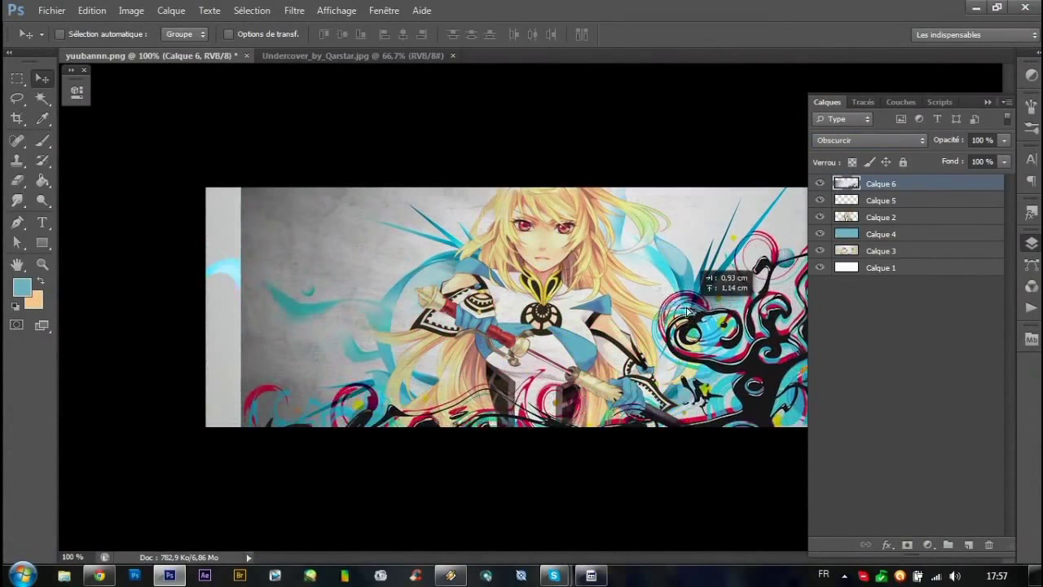
pyautogui.moveTo(675, 324)
pyautogui.mouseDown()
pyautogui.moveTo(466, 494)
pyautogui.moveTo(314, 335)
pyautogui.mouseUp()
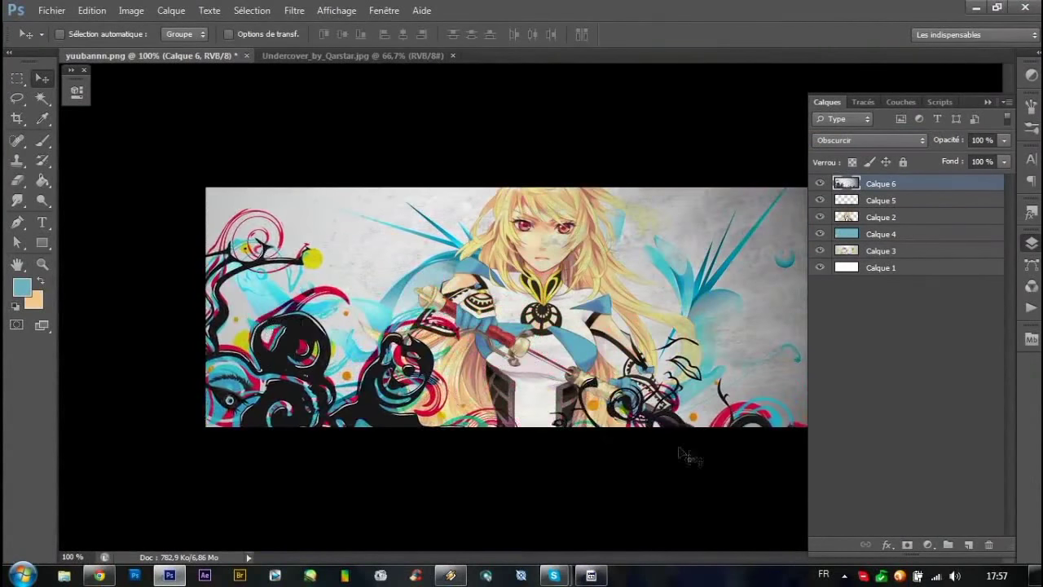
# Delete the swirl layer and bring up the open-file dialog again.
pyautogui.click(988, 546)
pyautogui.click(51, 10)
pyautogui.click(63, 40)
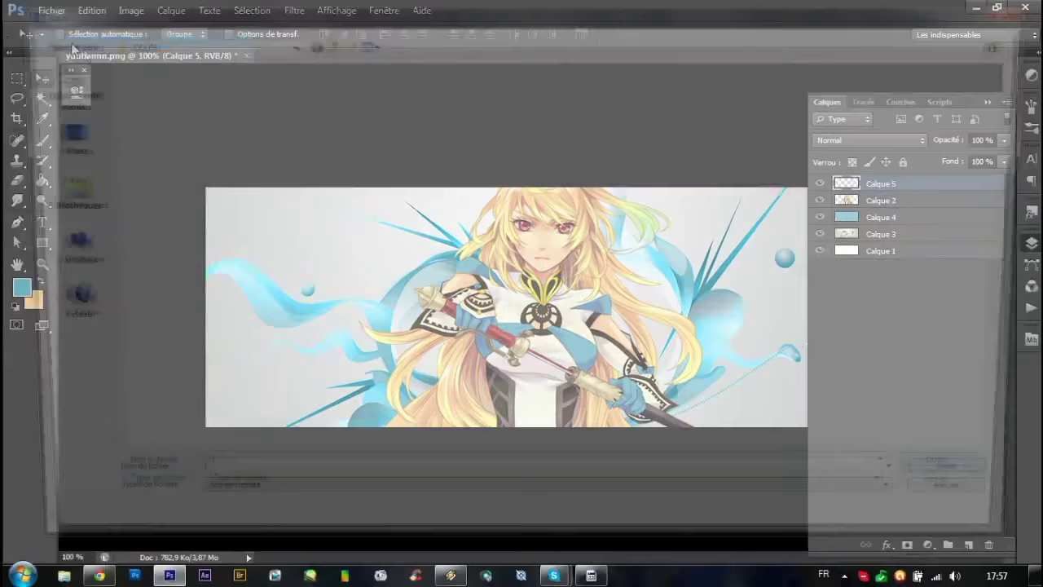
# Open crimewave_by_disturbet, place it in the banner, and cycle blend modes from Couleur plus foncée.
pyautogui.scroll(-10, 959, 187)
pyautogui.click(607, 179)
pyautogui.click(978, 484)
pyautogui.moveTo(506, 285)
pyautogui.mouseDown()
pyautogui.moveTo(234, 55)
pyautogui.moveTo(489, 310)
pyautogui.mouseUp()
pyautogui.click(868, 140)
pyautogui.click(852, 204)
pyautogui.press('Down')
pyautogui.press('Down')
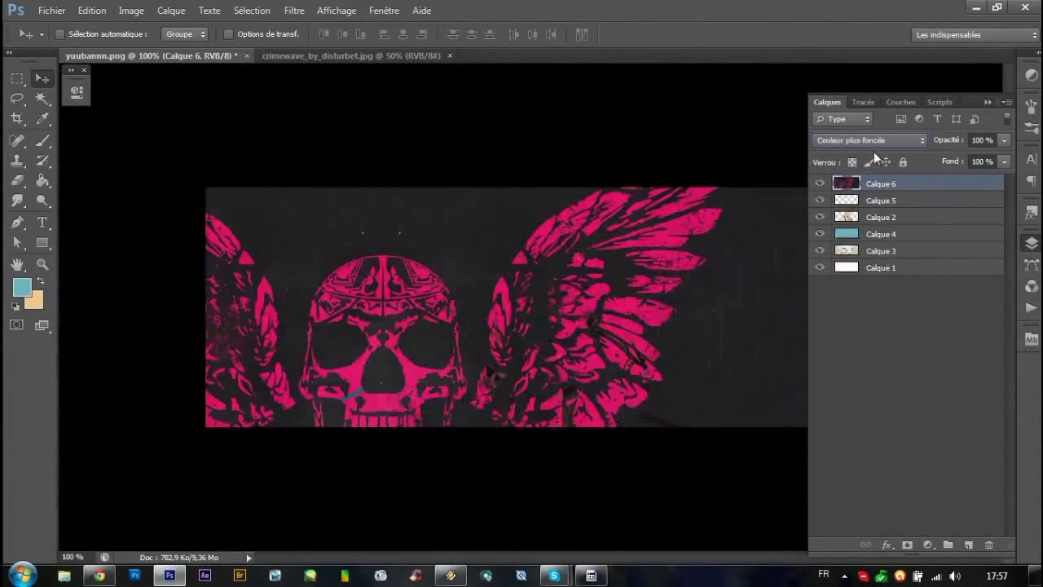
pyautogui.press('Down')
pyautogui.press('Down')
pyautogui.press('Down')
pyautogui.press('Down')
pyautogui.press('Down')
pyautogui.press('Down')
pyautogui.press('Down')
pyautogui.press('Down')
pyautogui.press('Down')
pyautogui.press('Down')
pyautogui.press('Down')
pyautogui.press('Down')
pyautogui.press('Down')
pyautogui.press('Down')
pyautogui.press('Down')
pyautogui.press('Down')
pyautogui.press('Down')
pyautogui.press('Down')
pyautogui.press('Down')
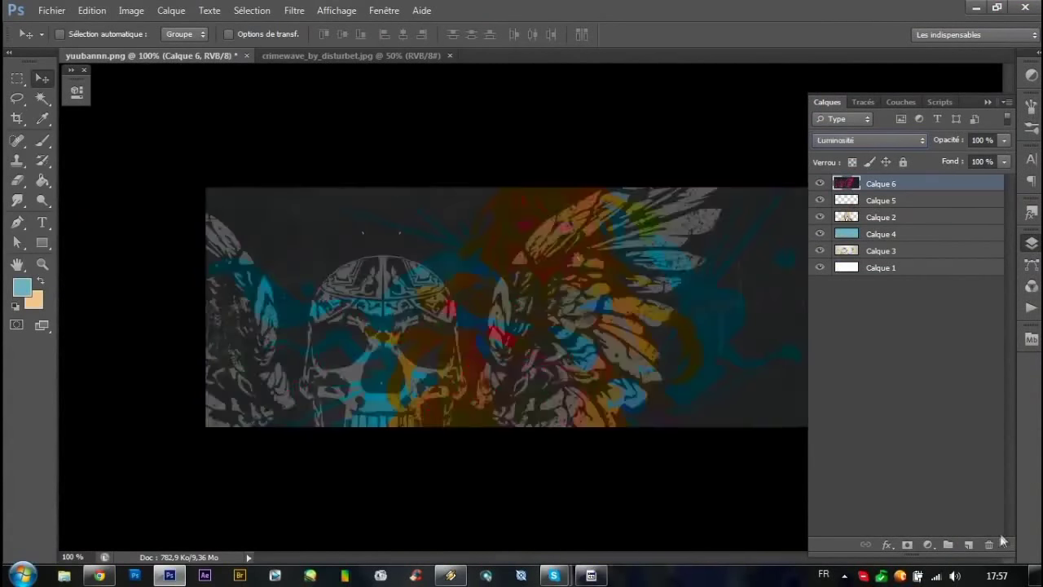
# Delete the skull layer, close the crimewave tab, and reopen the file dialog.
pyautogui.click(989, 545)
pyautogui.click(449, 55)
pyautogui.click(52, 10)
pyautogui.click(57, 40)
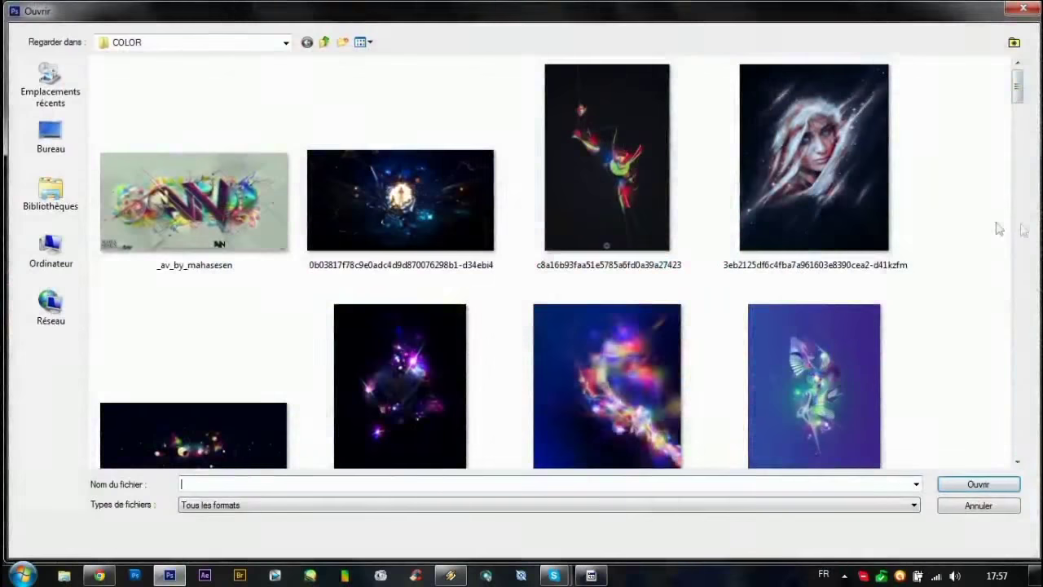
# Place trapped_in_abstractions in the banner as a Produit layer on the right side.
pyautogui.moveTo(1018, 85)
pyautogui.mouseDown()
pyautogui.moveTo(1015, 433)
pyautogui.moveTo(1015, 414)
pyautogui.mouseUp()
pyautogui.doubleClick(193, 158)
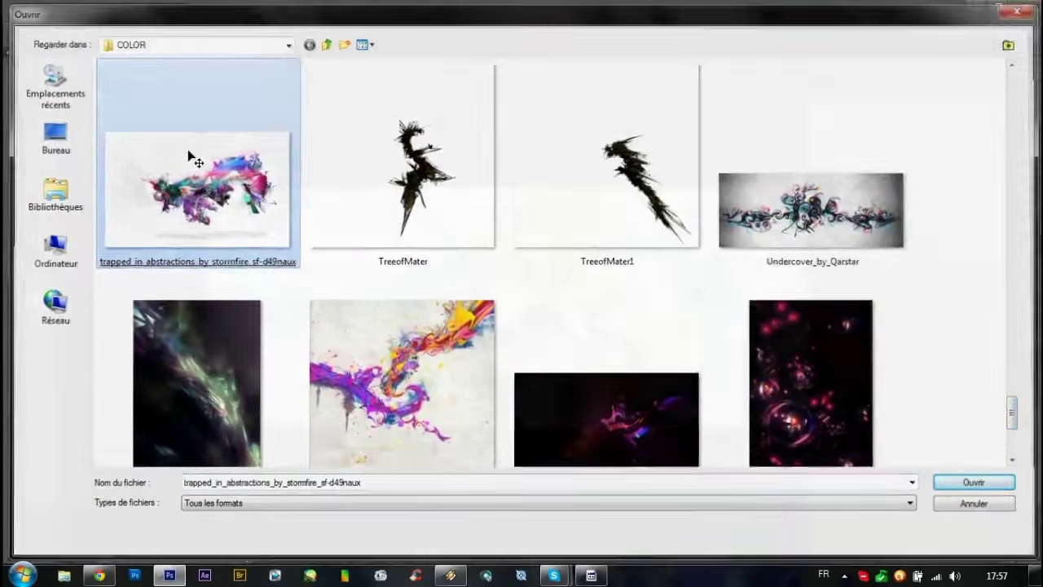
pyautogui.moveTo(456, 310); pyautogui.dragTo(586, 298)
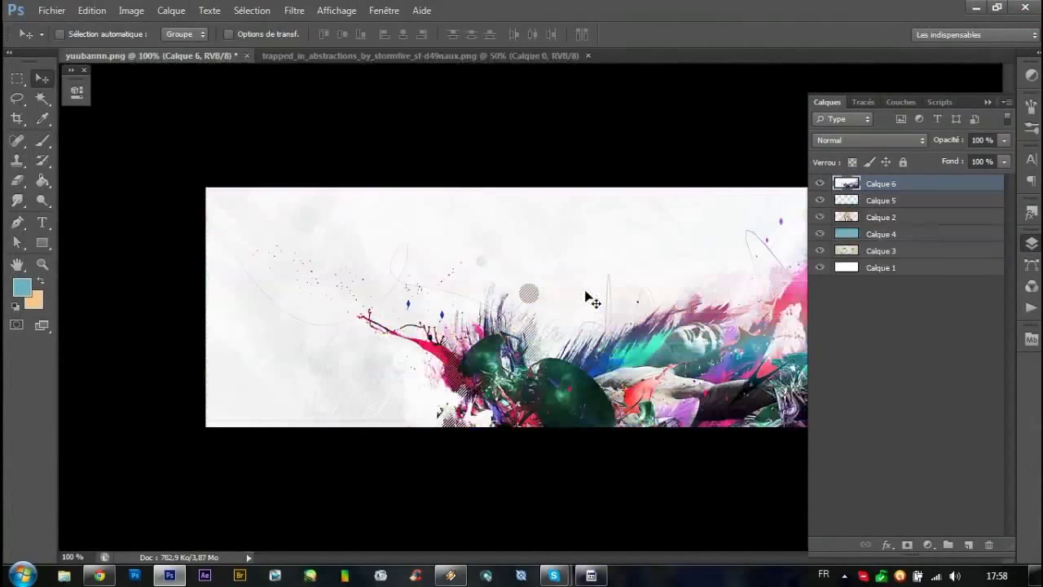
pyautogui.click(870, 140)
pyautogui.click(847, 204)
pyautogui.moveTo(570, 343); pyautogui.dragTo(605, 373)
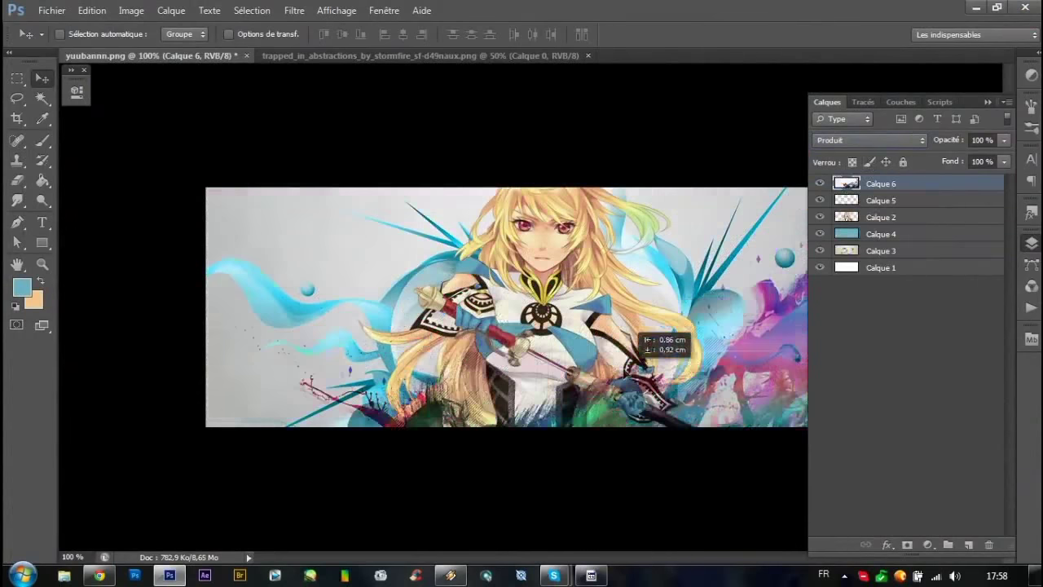
pyautogui.moveTo(604, 373); pyautogui.dragTo(677, 397)
# Add a new layer clipped to the splash in Teinte mode and fill it teal.
pyautogui.click(988, 102)
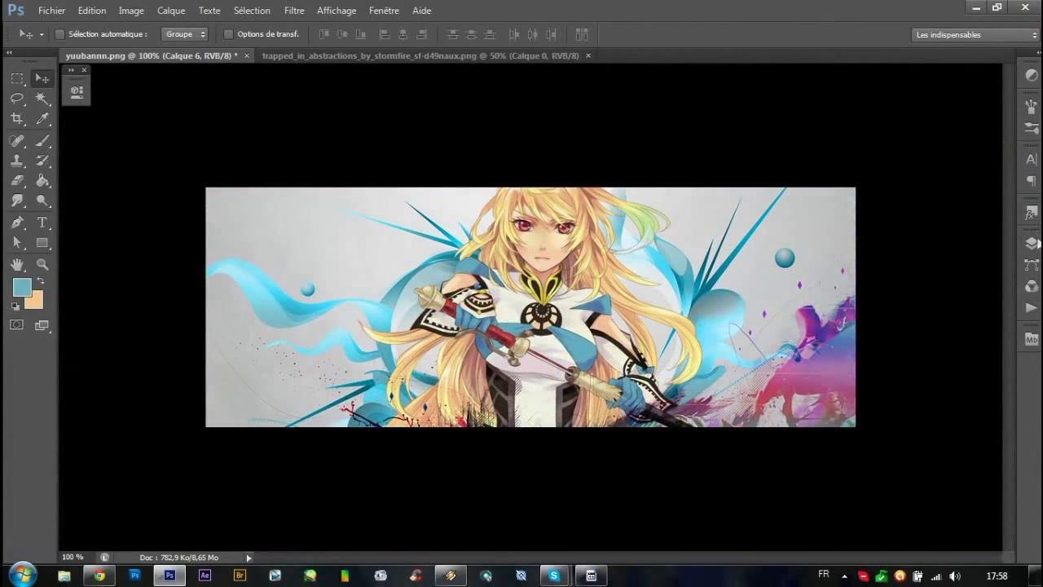
pyautogui.click(1037, 243)
pyautogui.rightClick(892, 190)
pyautogui.click(758, 210)
pyautogui.click(870, 140)
pyautogui.click(847, 483)
pyautogui.press('g')
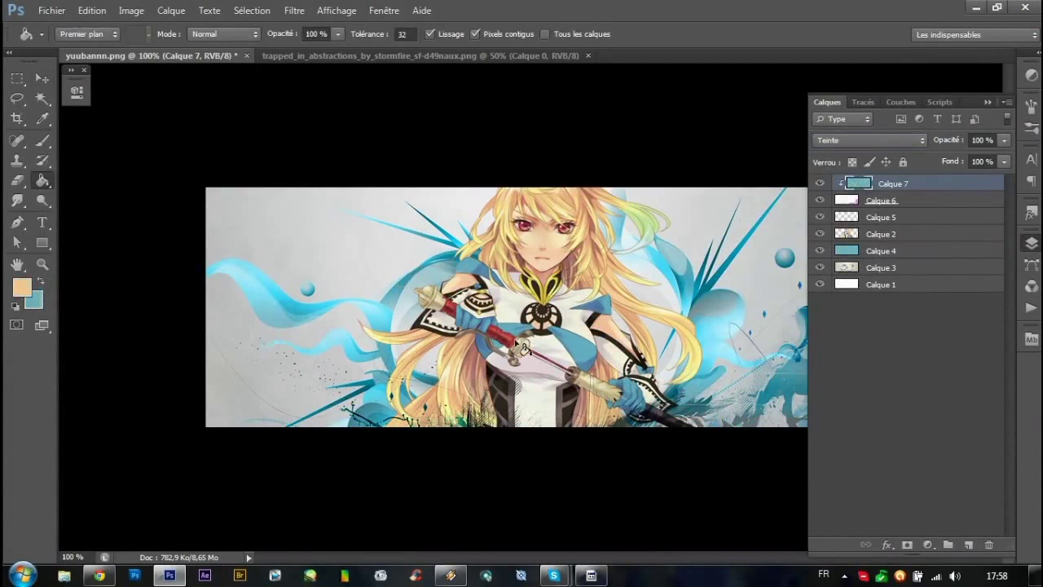
# Add an empty layer above the tinted splash and bring up the open-file dialog.
pyautogui.click(988, 102)
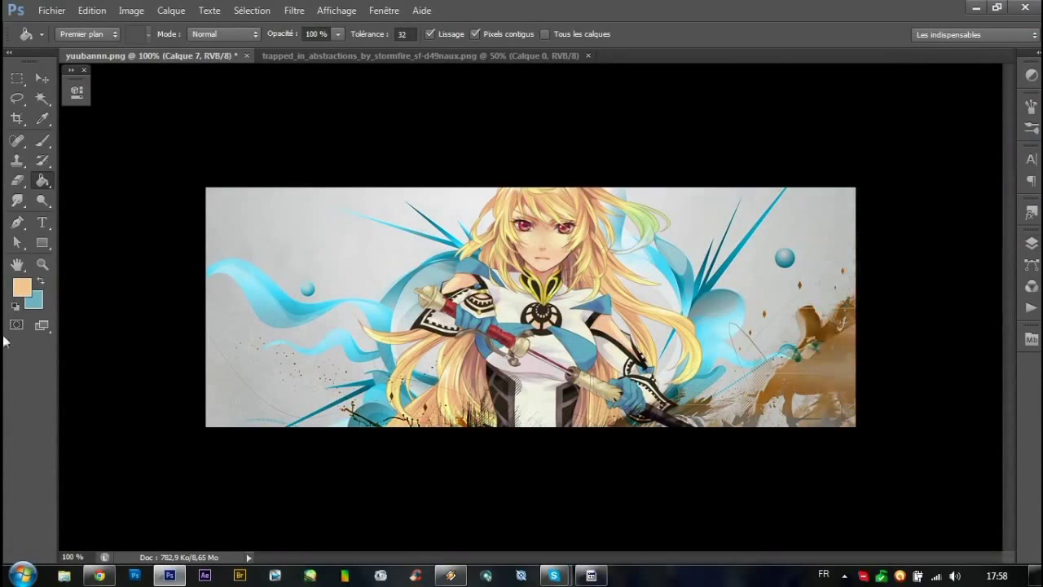
pyautogui.click(1031, 243)
pyautogui.click(969, 545)
pyautogui.press('v')
pyautogui.click(52, 10)
pyautogui.click(66, 43)
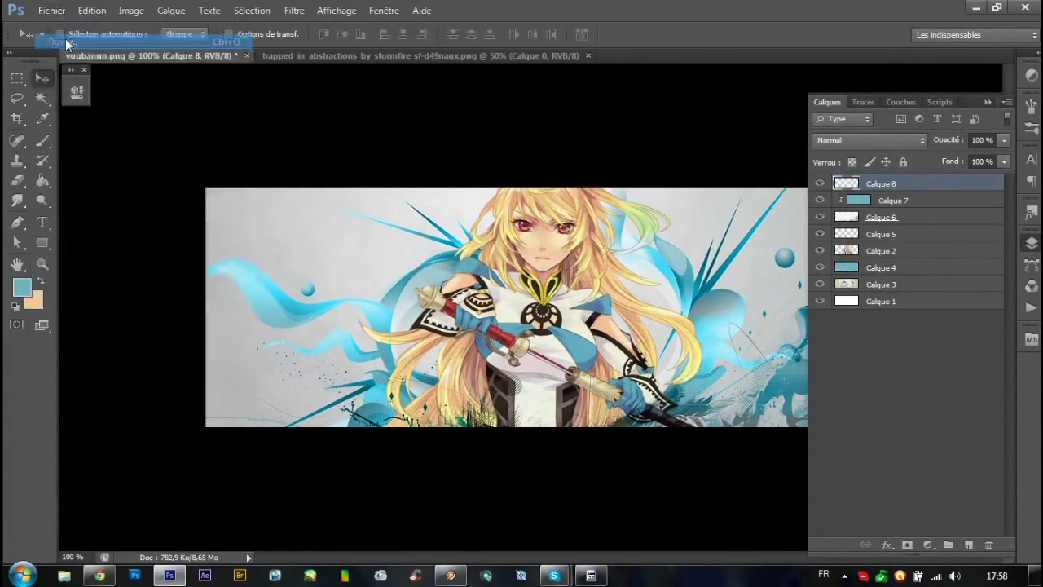
# Bring the arara_azul bird image into the banner in Obscurcir blend mode, shifted up-left.
pyautogui.scroll(-2, 991, 263)
pyautogui.scroll(-2, 993, 264)
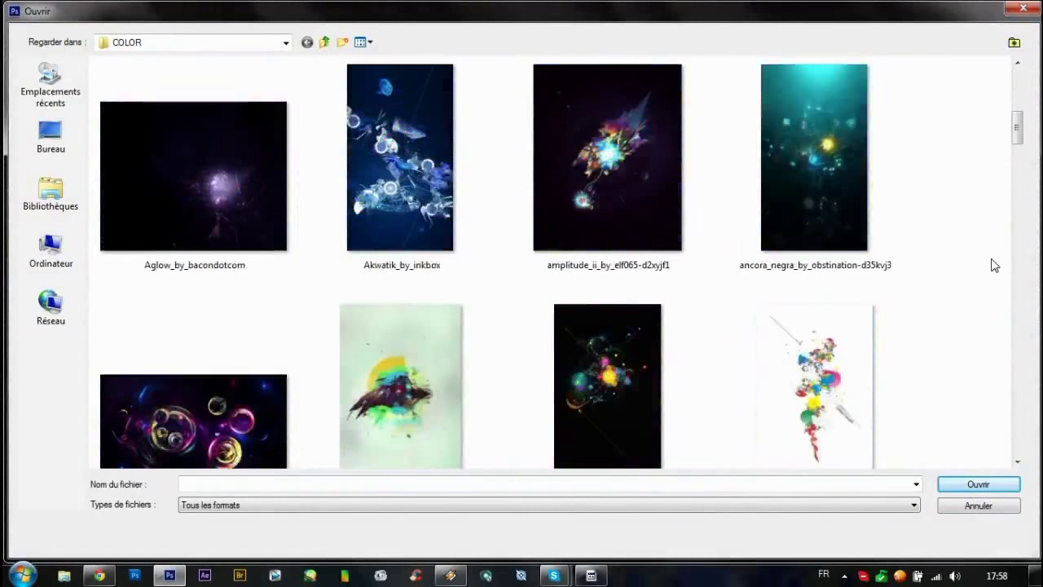
pyautogui.scroll(-2, 992, 265)
pyautogui.doubleClick(454, 189)
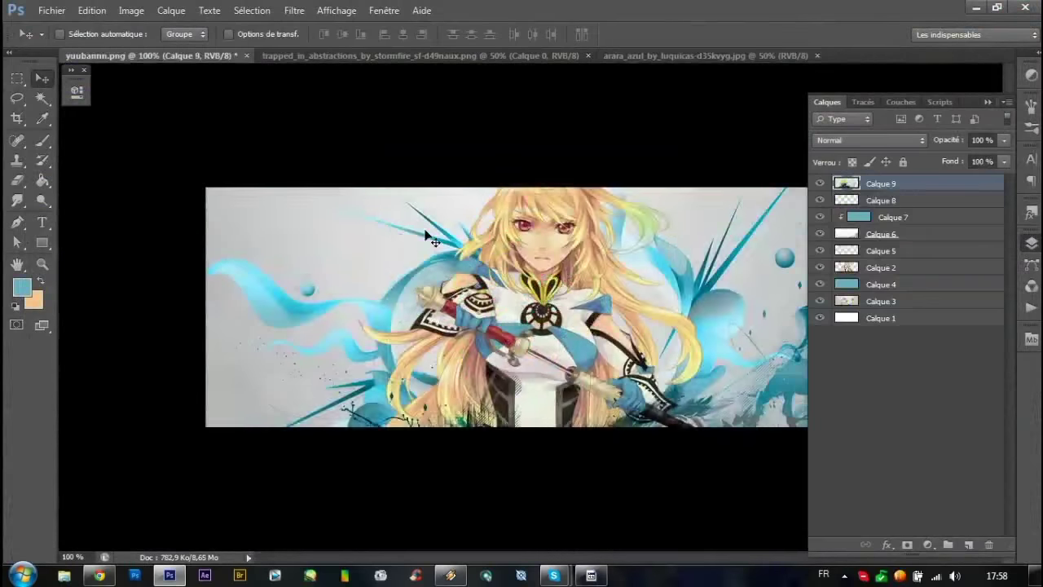
pyautogui.moveTo(234, 62); pyautogui.dragTo(489, 310)
pyautogui.click(870, 139)
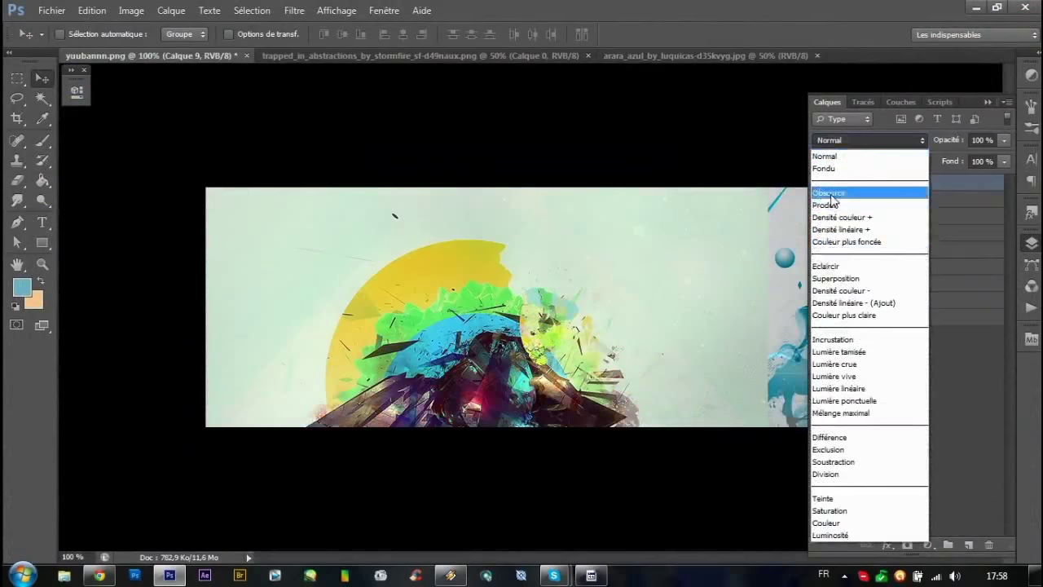
pyautogui.click(835, 203)
pyautogui.press('Up')
pyautogui.moveTo(571, 320)
pyautogui.mouseDown()
pyautogui.moveTo(469, 108)
pyautogui.moveTo(468, 260)
pyautogui.mouseUp()
# Rotate the bird layer 90° counterclockwise and place it across the lower banner.
pyautogui.click(91, 10)
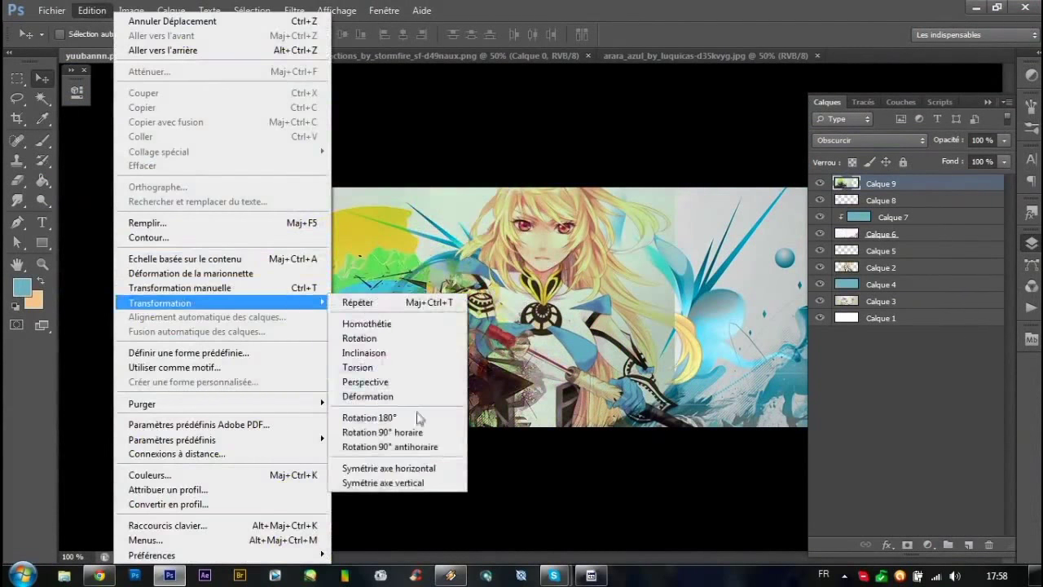
pyautogui.click(402, 359)
pyautogui.moveTo(402, 359); pyautogui.dragTo(455, 360)
pyautogui.click(91, 10)
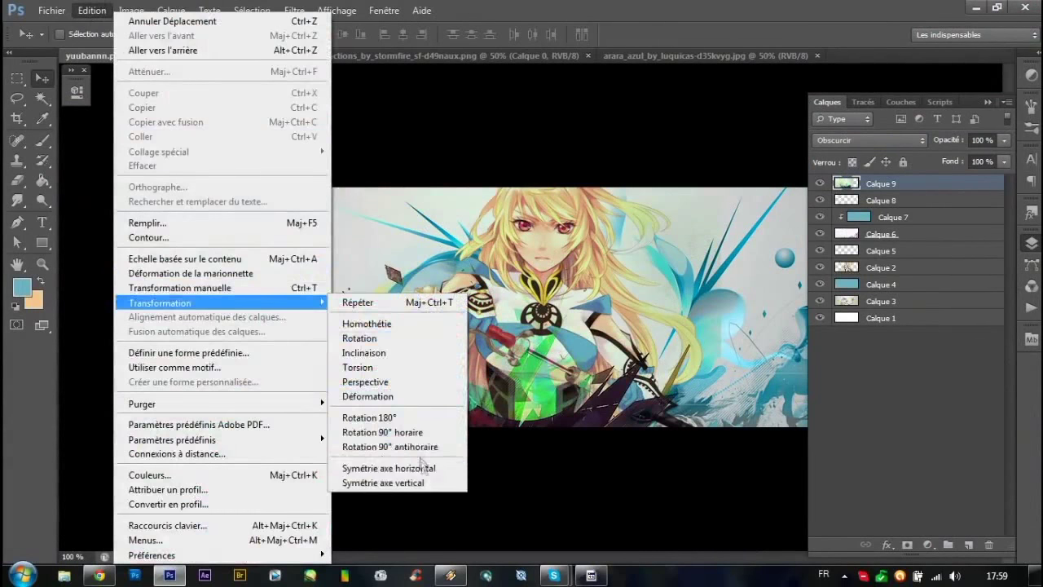
pyautogui.click(415, 506)
pyautogui.moveTo(479, 402); pyautogui.dragTo(498, 419)
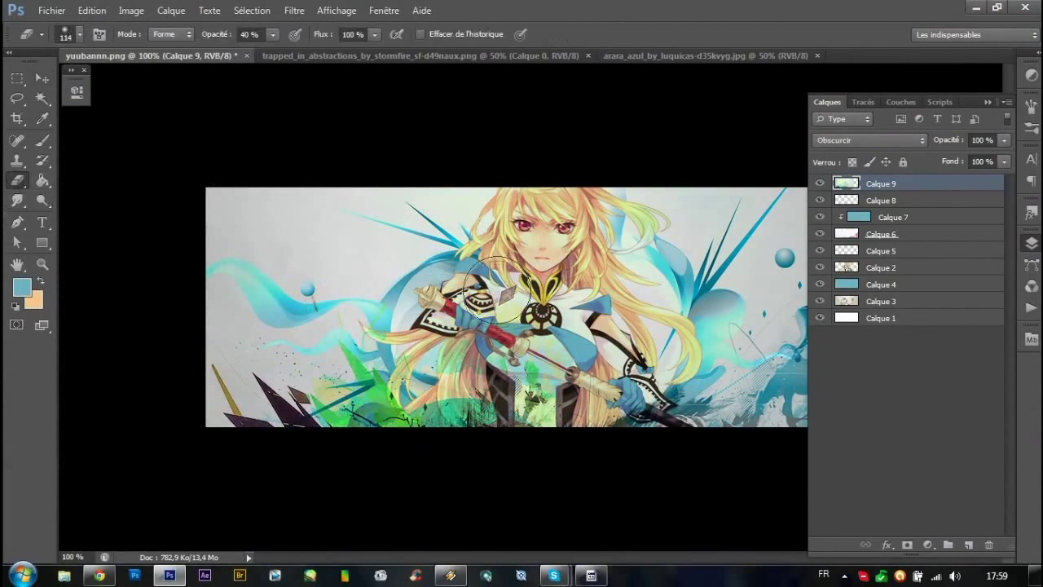
# Add a new layer clipped to the bird, set to Teinte, and fill it blue.
pyautogui.click(947, 544)
pyautogui.rightClick(896, 183)
pyautogui.click(774, 260)
pyautogui.click(870, 140)
pyautogui.click(826, 498)
pyautogui.click(37, 181)
pyautogui.click(402, 275)
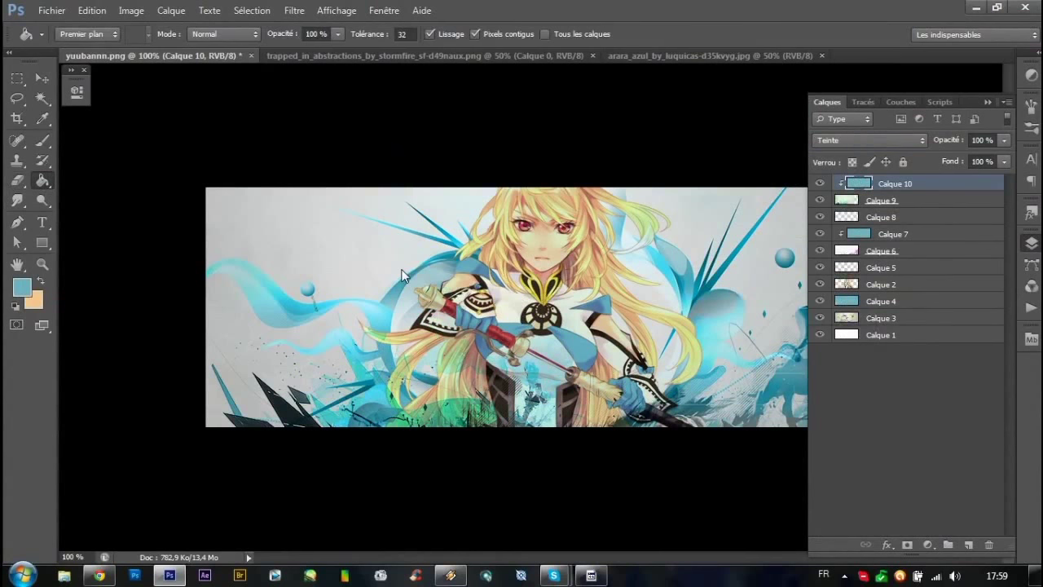
# Move Calque 8 to the top of the stack and close the trapped_in_abstractions image.
pyautogui.moveTo(882, 183); pyautogui.dragTo(882, 181)
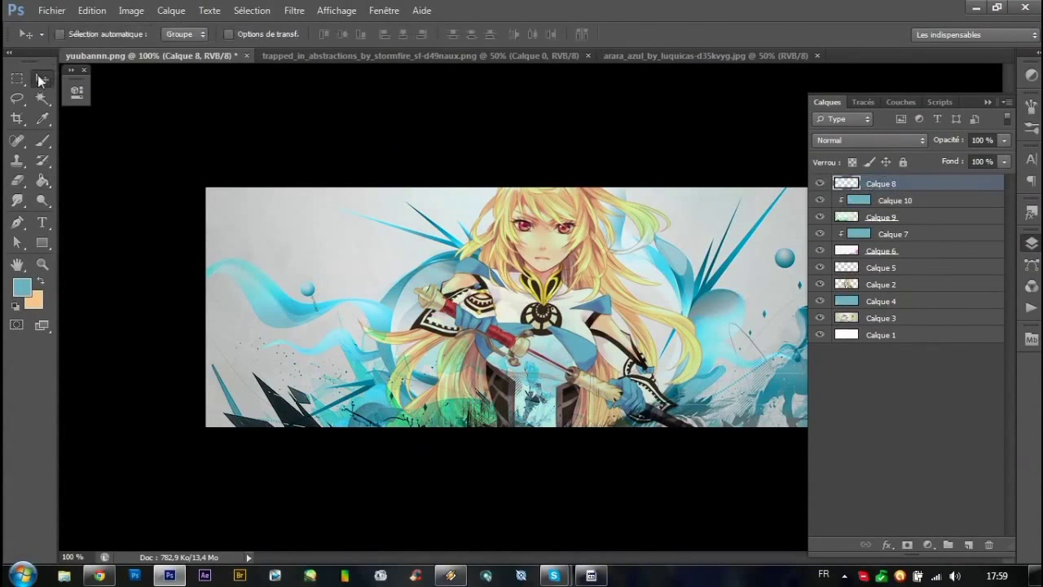
pyautogui.click(383, 55)
pyautogui.click(575, 55)
pyautogui.click(443, 56)
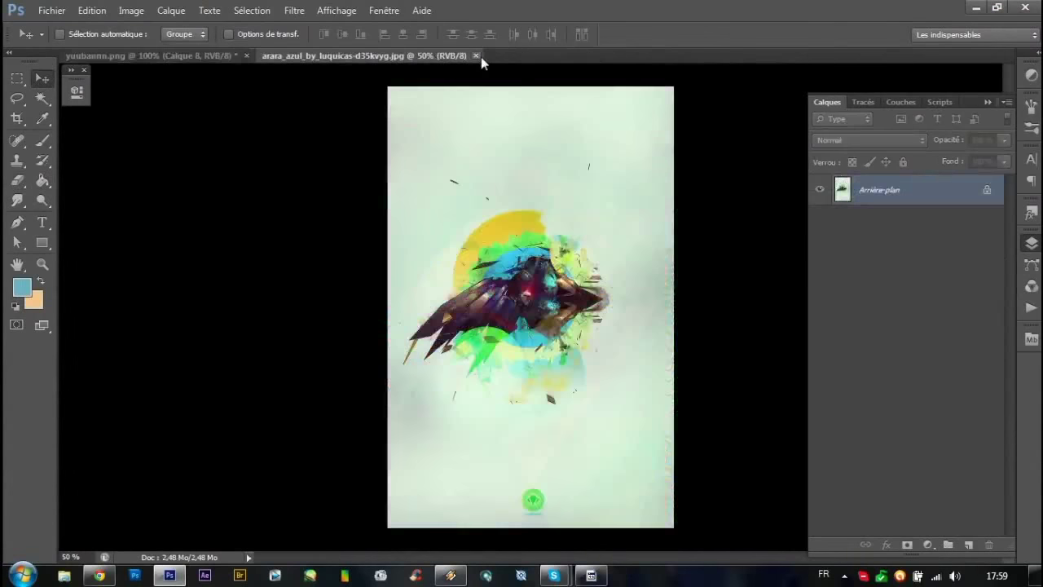
# Close the bird source image and open the collapse_by_elf065 light-burst image.
pyautogui.click(475, 55)
pyautogui.click(52, 10)
pyautogui.click(77, 39)
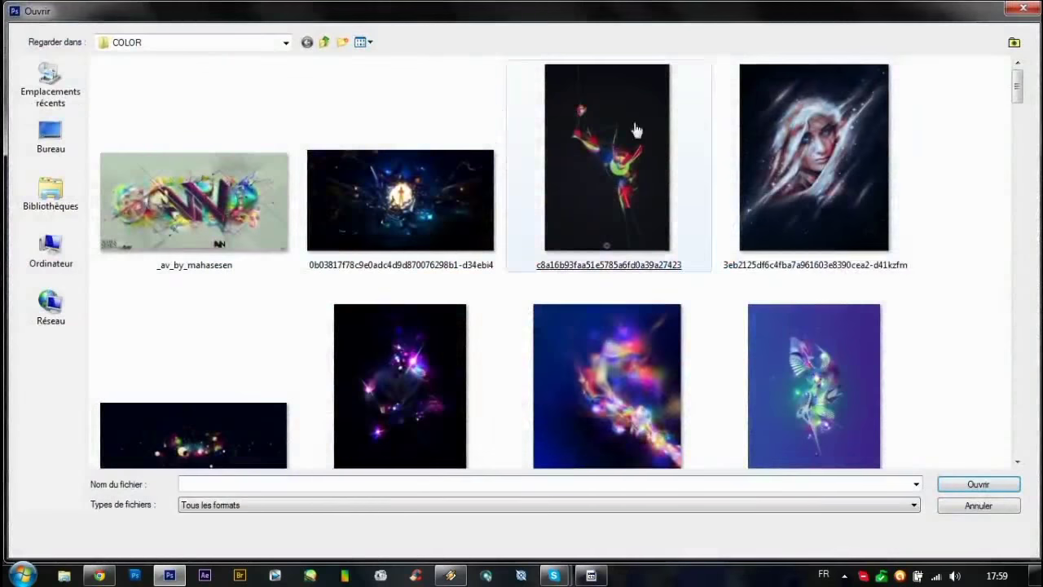
pyautogui.scroll(-5, 955, 206)
pyautogui.scroll(-5, 955, 206)
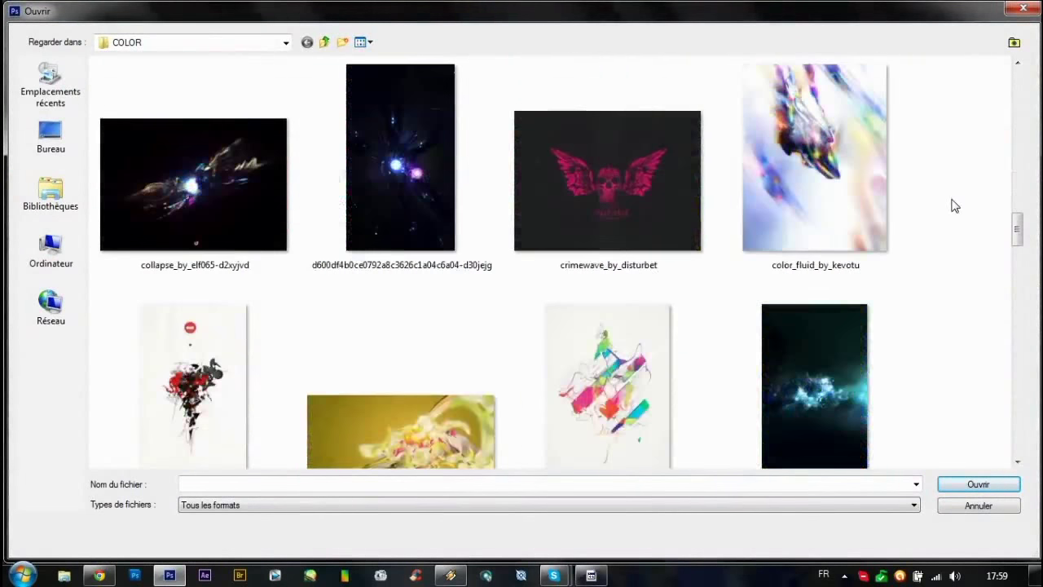
pyautogui.doubleClick(225, 210)
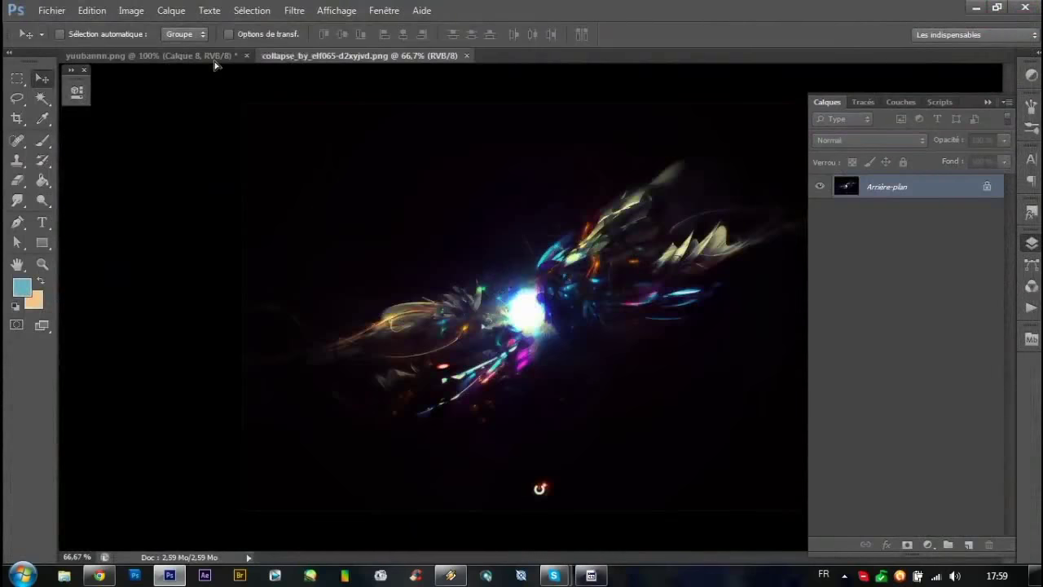
# Paste the light burst into the banner in Superposition mode over the lower centre.
pyautogui.click(215, 57)
pyautogui.hotkey('ctrl', 'v')
pyautogui.click(866, 140)
pyautogui.click(835, 267)
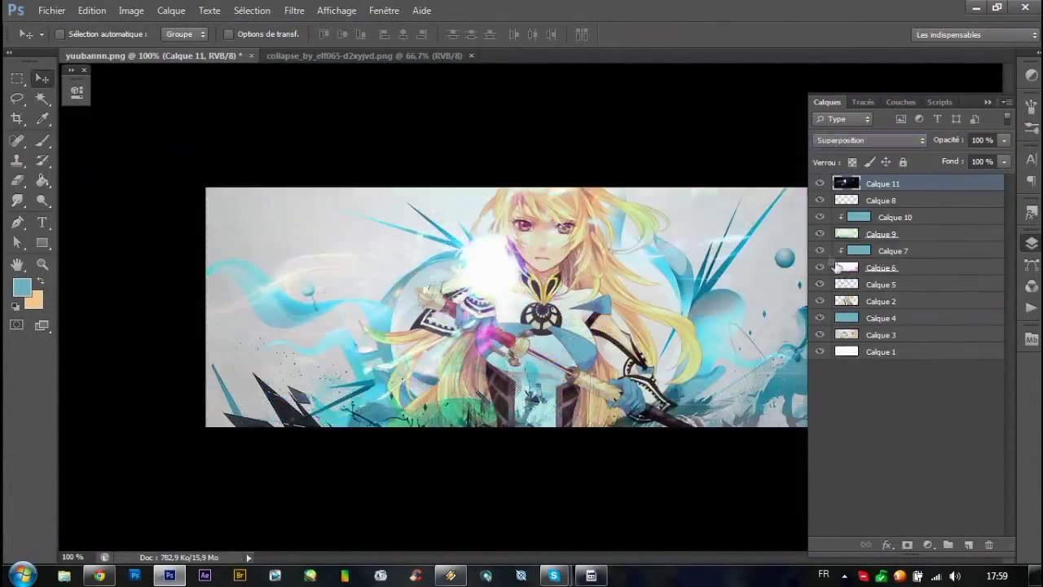
pyautogui.moveTo(487, 400); pyautogui.dragTo(535, 416)
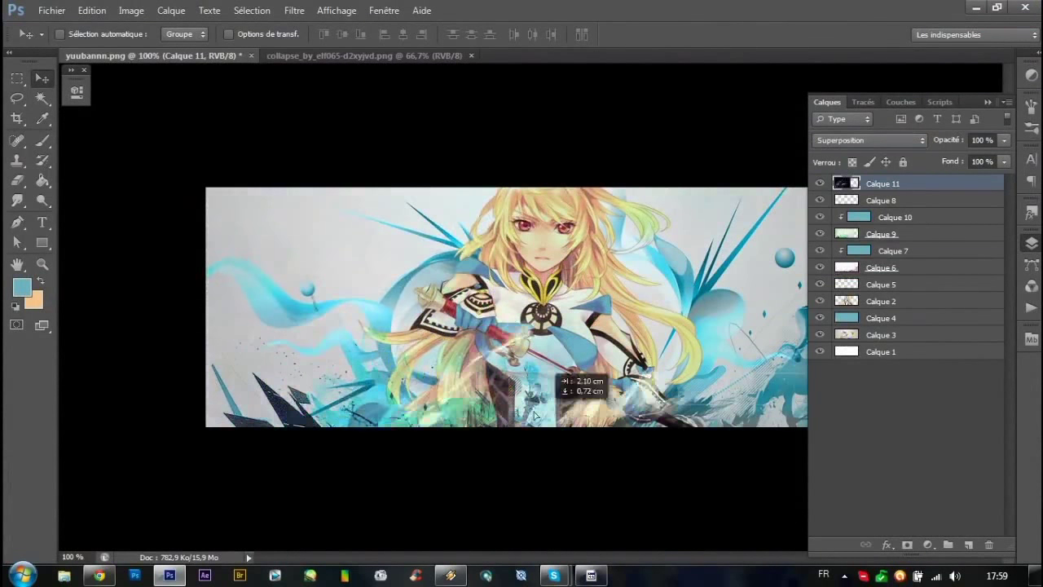
pyautogui.press('F7')
pyautogui.moveTo(723, 368); pyautogui.dragTo(743, 368)
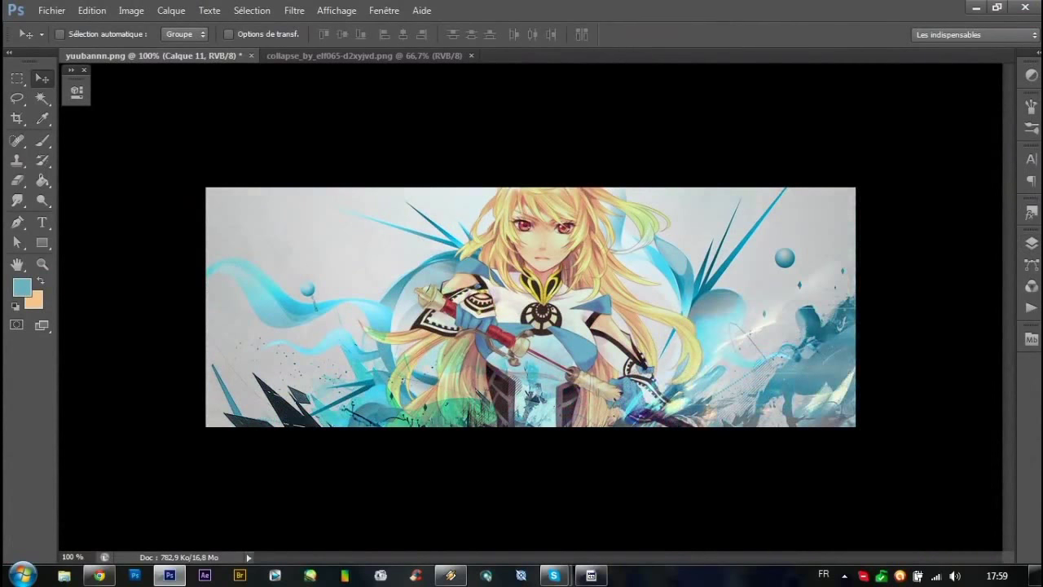
pyautogui.click(1031, 243)
# Duplicate the light-burst layer, flip the copy horizontally and move it into place.
pyautogui.rightClick(883, 181)
pyautogui.click(740, 98)
pyautogui.click(664, 175)
pyautogui.click(92, 10)
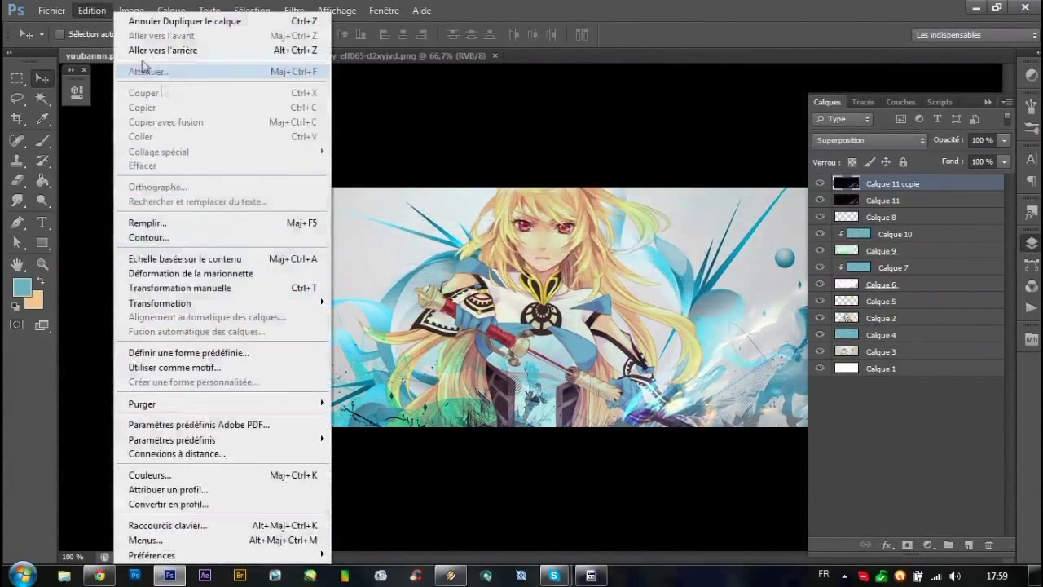
pyautogui.click(449, 462)
pyautogui.moveTo(383, 358)
pyautogui.mouseDown()
pyautogui.moveTo(426, 369)
pyautogui.moveTo(406, 349)
pyautogui.moveTo(428, 325)
pyautogui.moveTo(417, 253)
pyautogui.mouseUp()
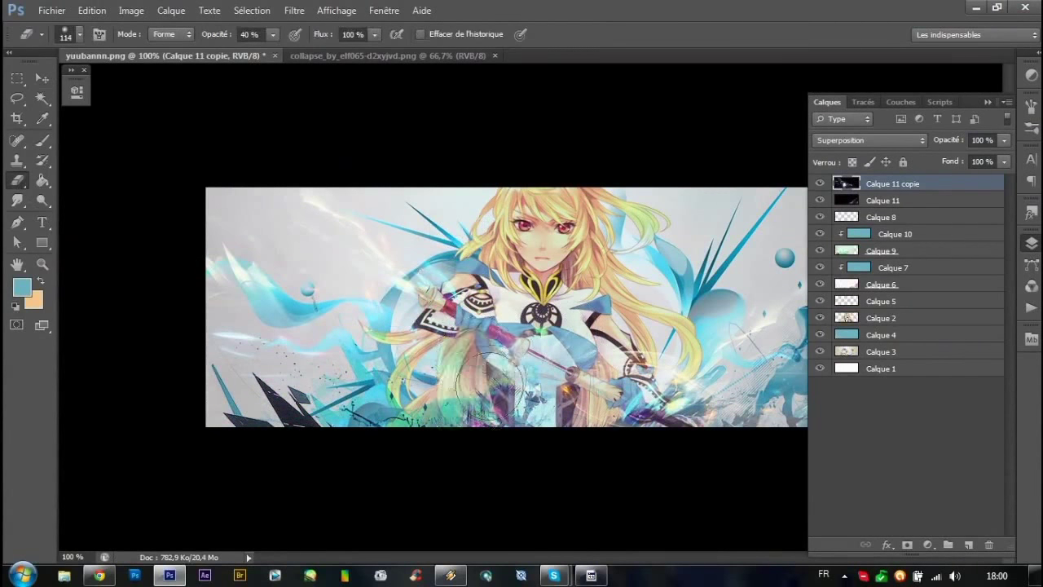
# Add a Gradient Map adjustment layer in Lumière tamisée blend mode.
pyautogui.click(927, 544)
pyautogui.click(931, 514)
pyautogui.click(871, 140)
pyautogui.click(896, 352)
pyautogui.click(136, 168)
pyautogui.click(136, 168)
# Apply the yellow-violet-orange-blue gradient preset and adjust the layer's opacity.
pyautogui.click(239, 132)
pyautogui.click(209, 166)
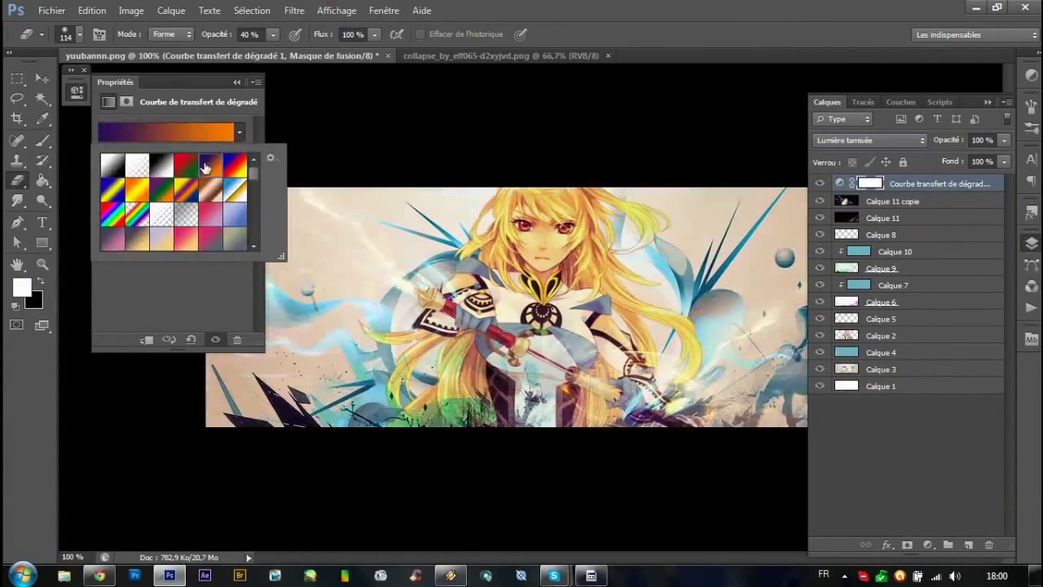
pyautogui.click(163, 192)
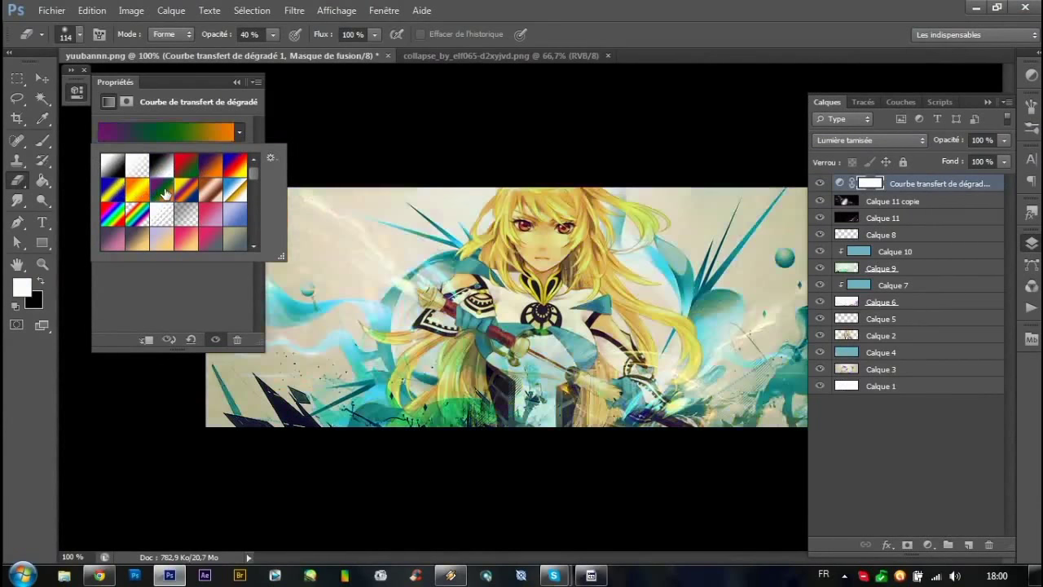
pyautogui.click(139, 194)
pyautogui.click(181, 196)
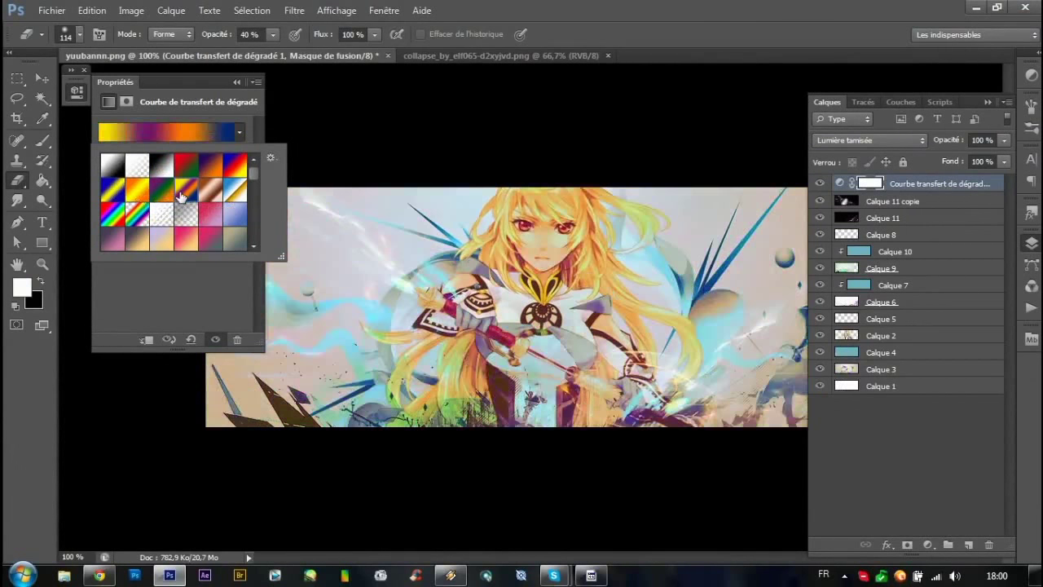
pyautogui.click(978, 140)
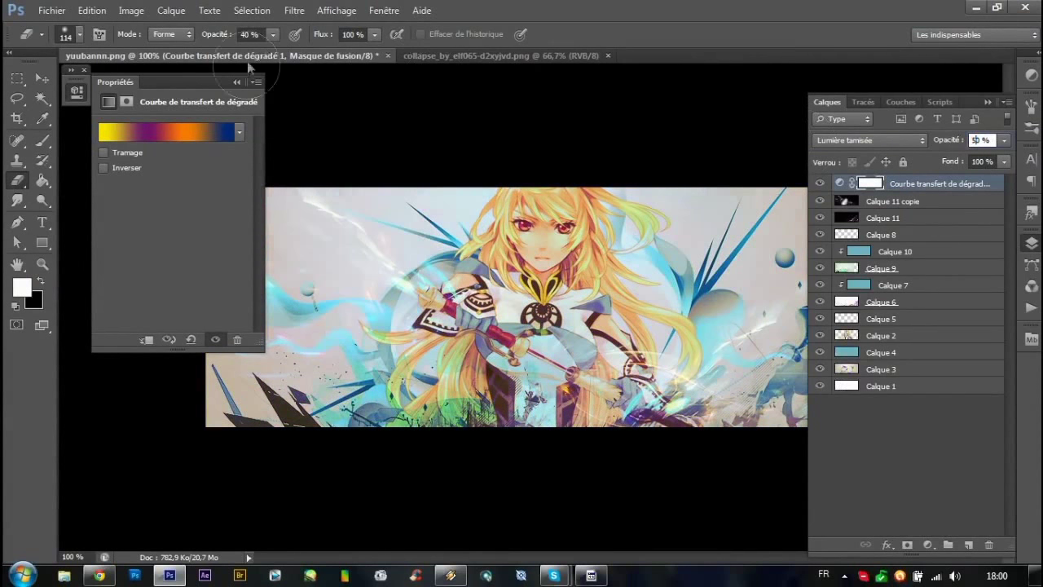
pyautogui.click(717, 204)
pyautogui.click(989, 102)
pyautogui.press('v')
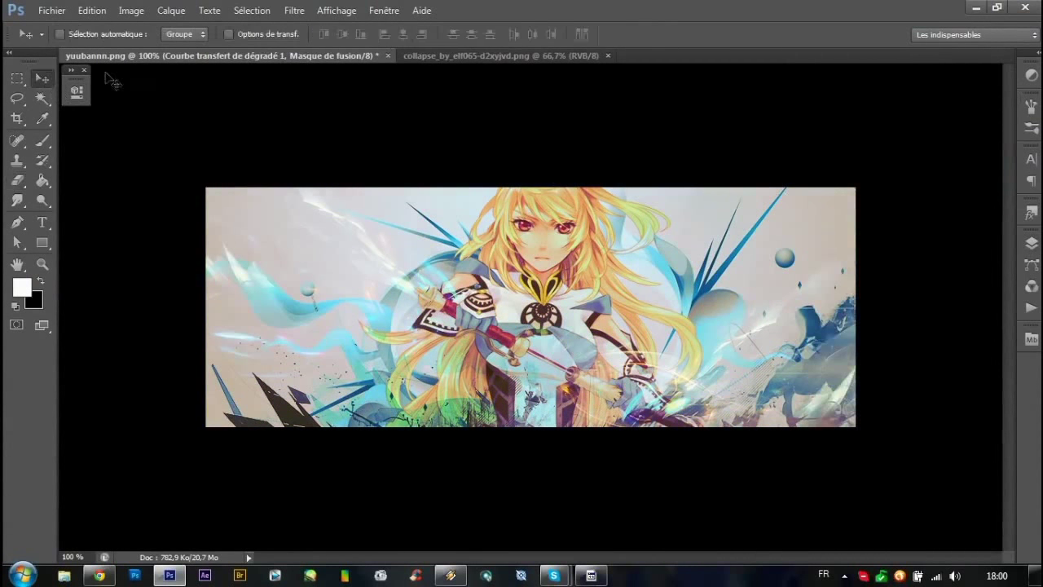
pyautogui.click(51, 9)
# Open CMYK_by_NeedMoreArtZ and place it across the banner in Superposition mode.
pyautogui.click(52, 40)
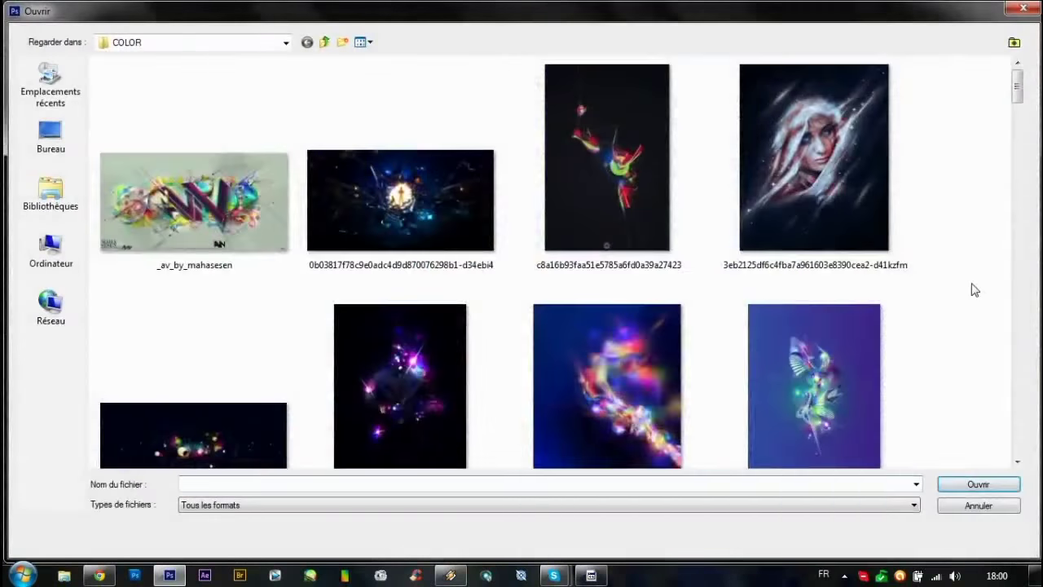
pyautogui.scroll(-2, 905, 289)
pyautogui.scroll(-3, 975, 290)
pyautogui.scroll(-3, 975, 289)
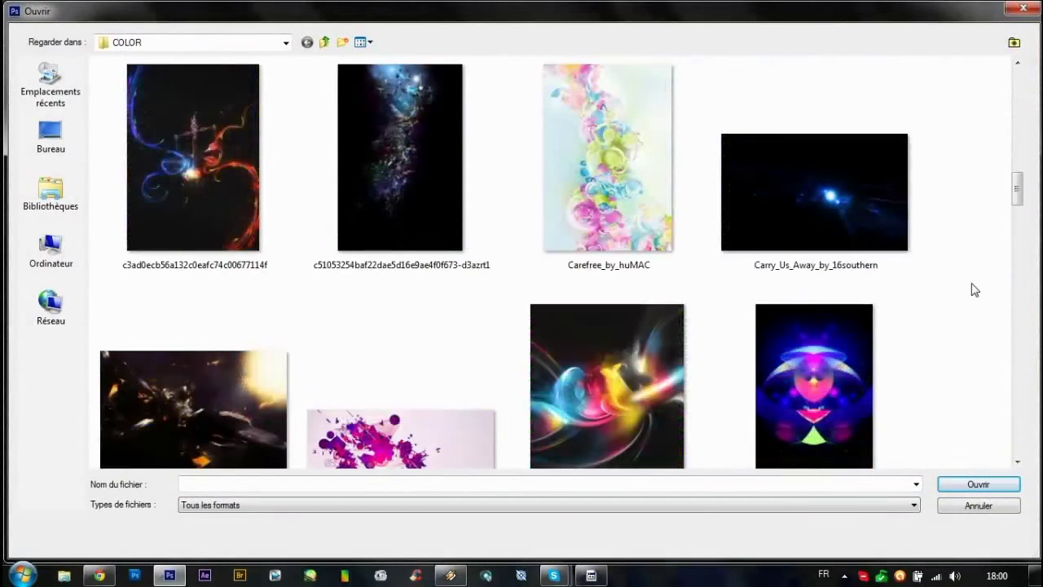
pyautogui.doubleClick(607, 383)
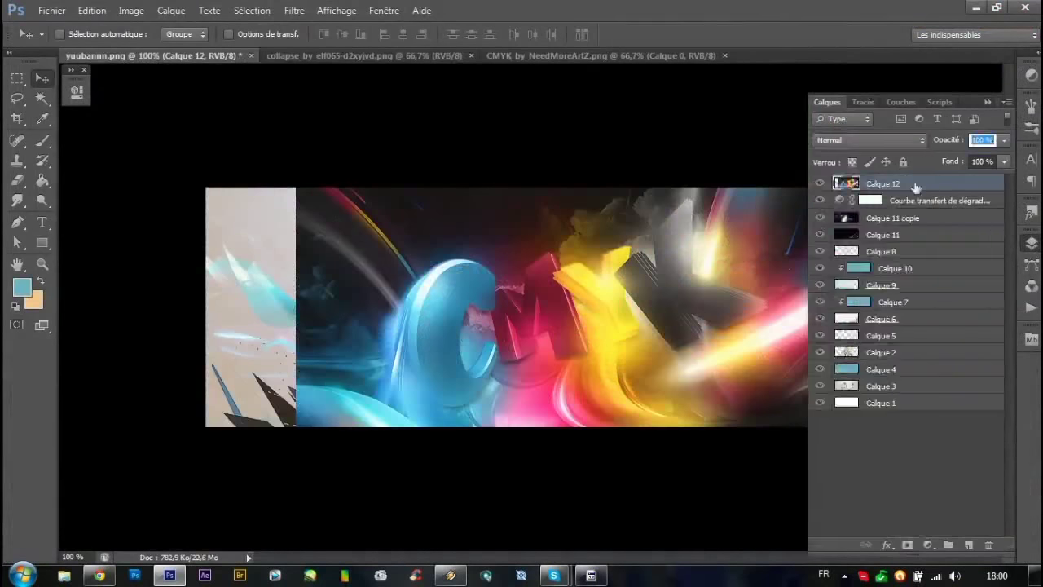
pyautogui.click(871, 140)
pyautogui.click(850, 268)
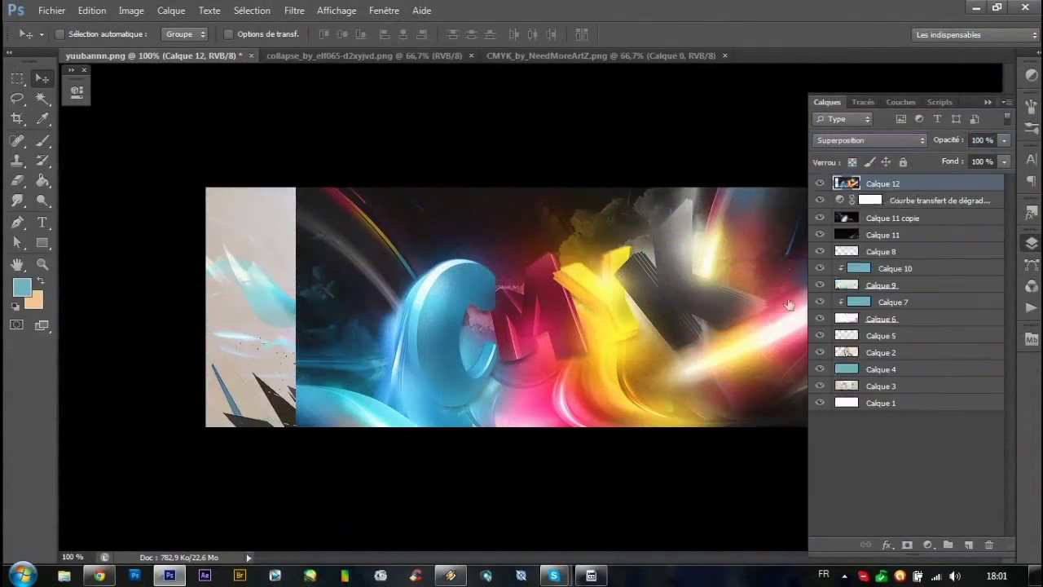
pyautogui.moveTo(407, 157)
pyautogui.mouseDown()
pyautogui.moveTo(334, 358)
pyautogui.moveTo(412, 461)
pyautogui.moveTo(541, 483)
pyautogui.moveTo(726, 187)
pyautogui.mouseUp()
# Delete the trial CMYK layer and bring up the Ouvrir file browser.
pyautogui.click(988, 544)
pyautogui.click(51, 10)
pyautogui.click(74, 32)
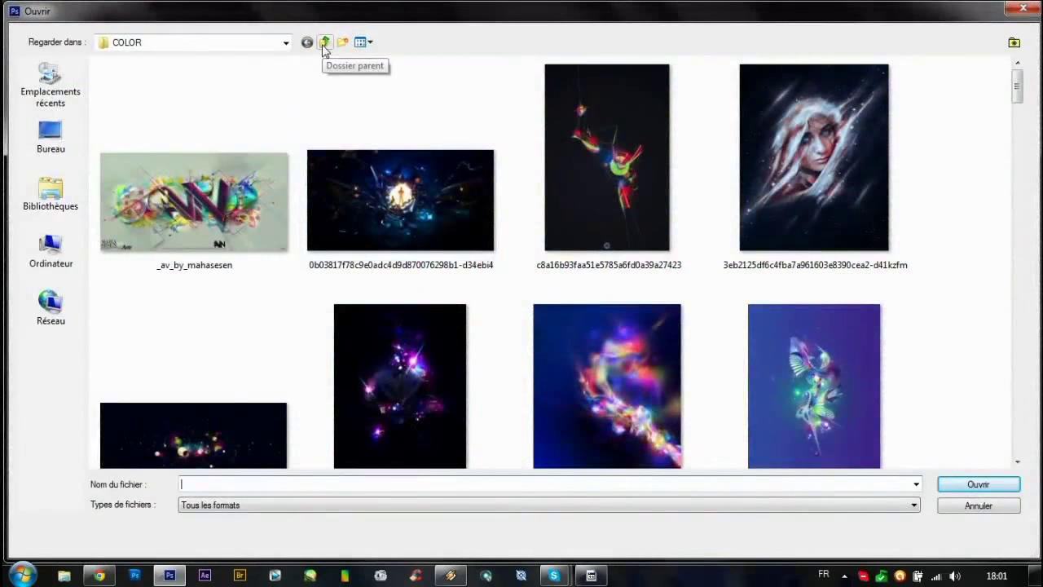
# Bring the purple light-flare image into the banner in Superposition, near the character's face.
pyautogui.doubleClick(416, 369)
pyautogui.moveTo(419, 152)
pyautogui.mouseDown()
pyautogui.moveTo(234, 55)
pyautogui.moveTo(619, 309)
pyautogui.moveTo(603, 293)
pyautogui.mouseUp()
pyautogui.click(833, 140)
pyautogui.click(853, 302)
pyautogui.click(869, 140)
pyautogui.click(856, 281)
pyautogui.moveTo(456, 318); pyautogui.dragTo(554, 120)
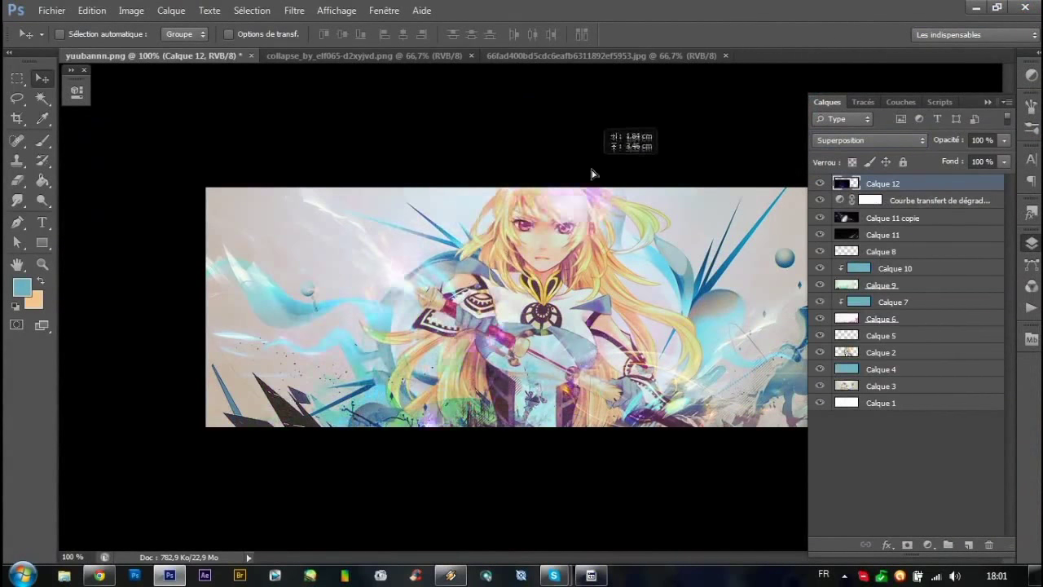
pyautogui.moveTo(554, 121)
pyautogui.mouseDown()
pyautogui.moveTo(425, 192)
pyautogui.moveTo(505, 295)
pyautogui.mouseUp()
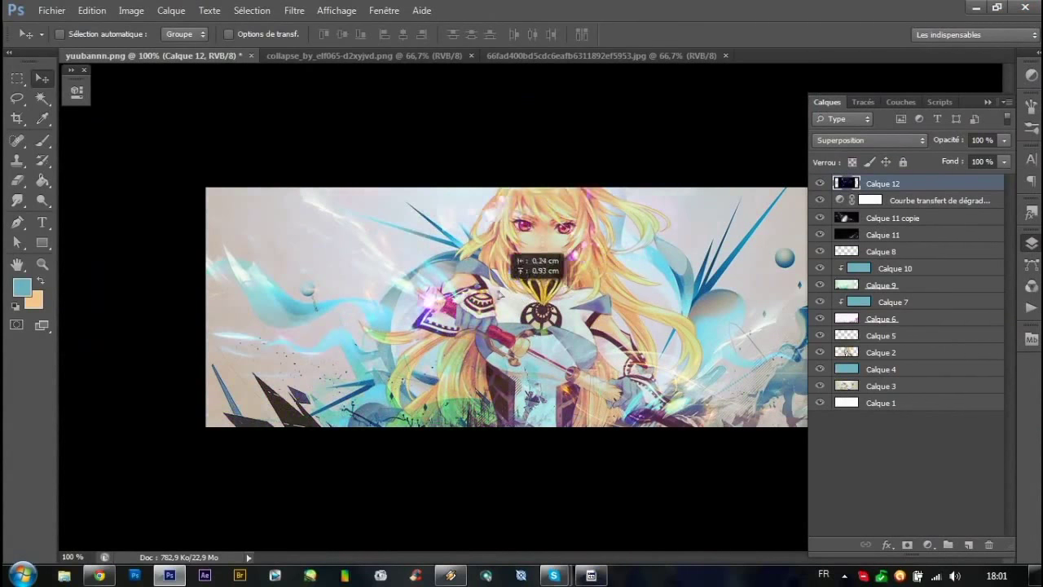
pyautogui.moveTo(496, 298)
pyautogui.mouseDown()
pyautogui.moveTo(581, 303)
pyautogui.moveTo(471, 470)
pyautogui.mouseUp()
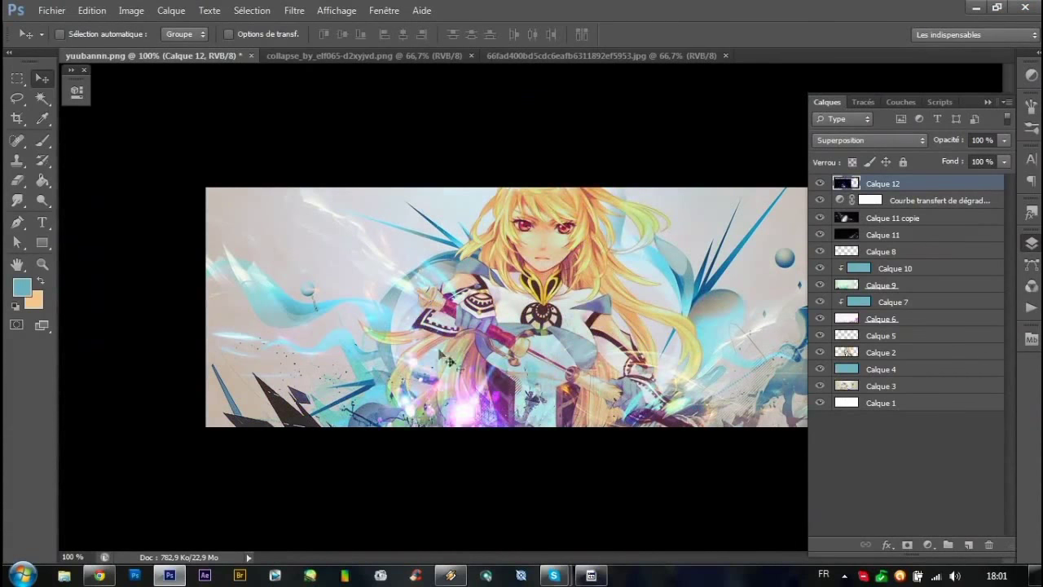
# Delete the flare layer and bring up the Ouvrir dialog.
pyautogui.click(990, 543)
pyautogui.click(51, 10)
pyautogui.click(74, 40)
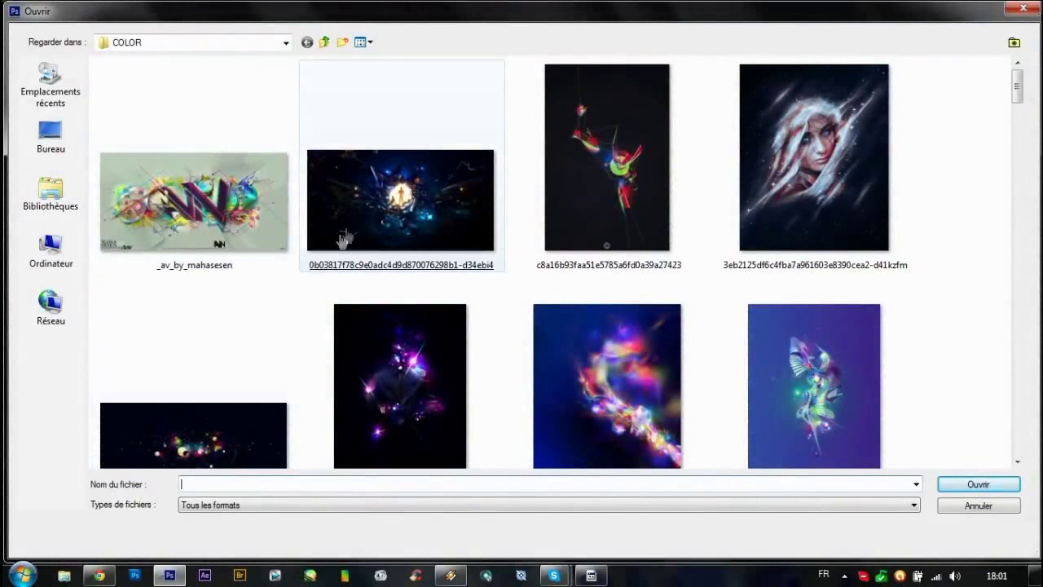
# Go up to TEXT NEW, enter C4D didi and open Music_of_the_Spheres_by_anthony_g.jpg.
pyautogui.click(323, 42)
pyautogui.doubleClick(210, 110)
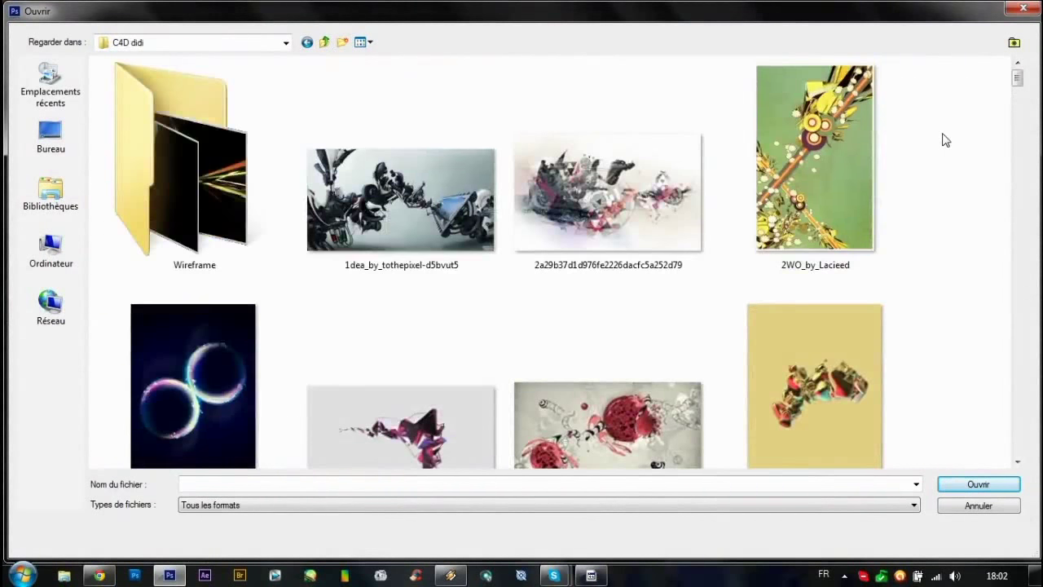
pyautogui.scroll(-2, 946, 140)
pyautogui.scroll(-1, 944, 143)
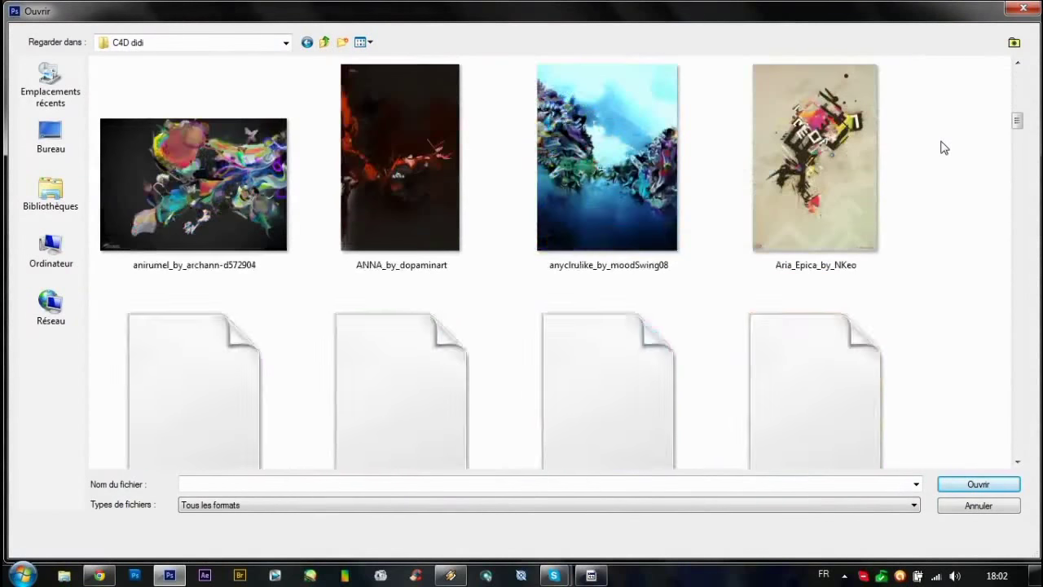
pyautogui.scroll(-1, 944, 148)
pyautogui.scroll(-1, 944, 148)
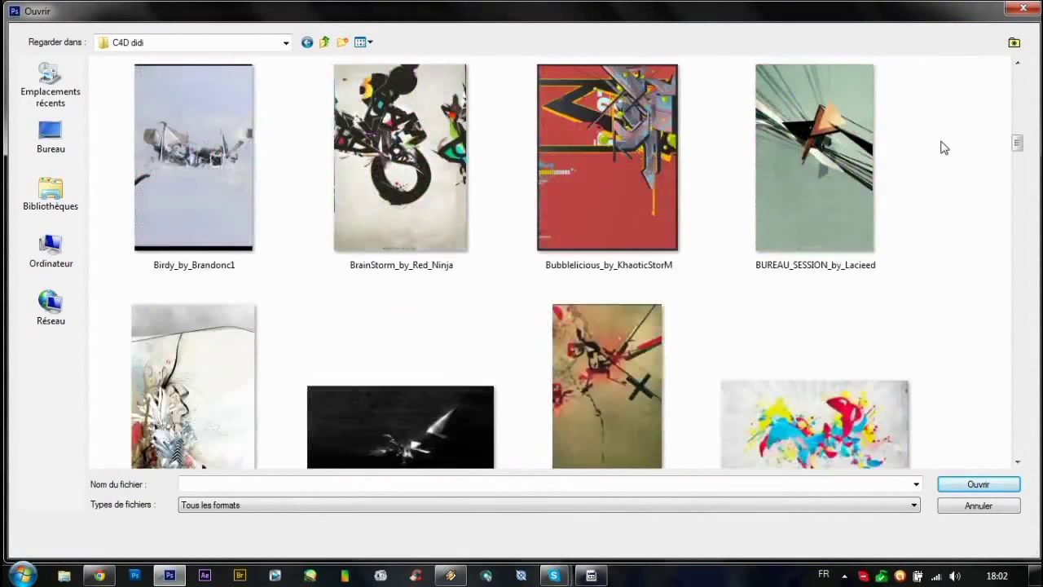
pyautogui.scroll(-1, 944, 147)
pyautogui.scroll(-1, 943, 148)
pyautogui.scroll(-1, 944, 147)
pyautogui.scroll(-1, 943, 147)
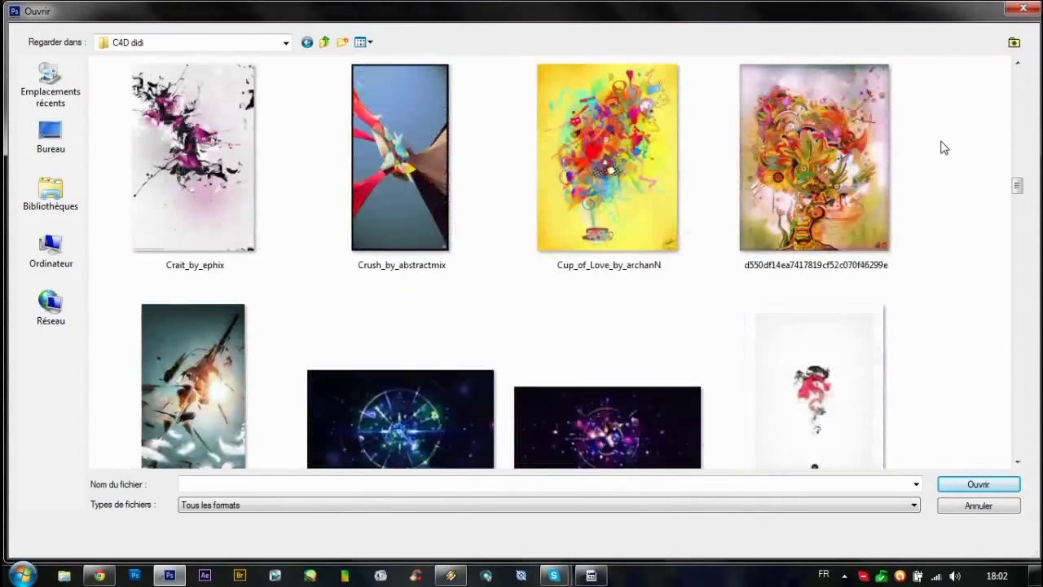
pyautogui.scroll(-1, 944, 147)
pyautogui.scroll(-1, 944, 148)
pyautogui.scroll(-1, 944, 148)
pyautogui.scroll(-1, 944, 147)
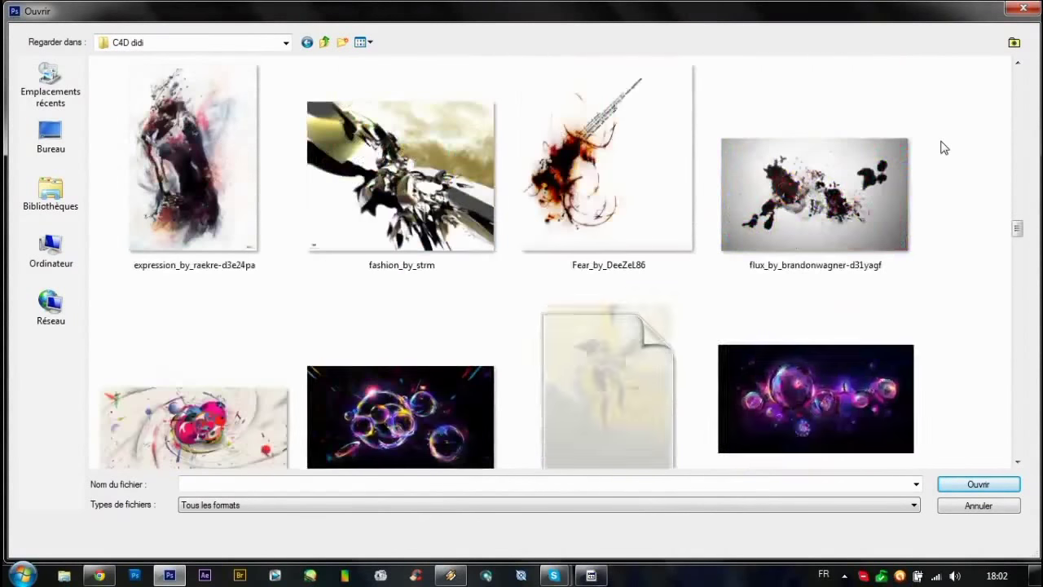
pyautogui.scroll(-1, 943, 148)
pyautogui.scroll(-1, 944, 148)
pyautogui.scroll(-1, 944, 148)
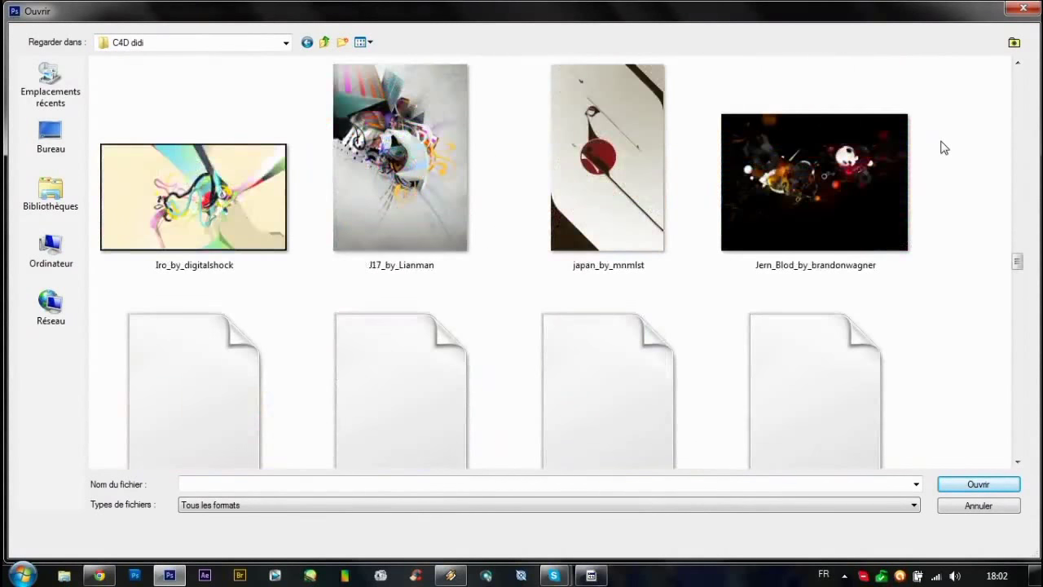
pyautogui.scroll(-1, 943, 148)
pyautogui.scroll(-1, 944, 148)
pyautogui.scroll(-1, 944, 147)
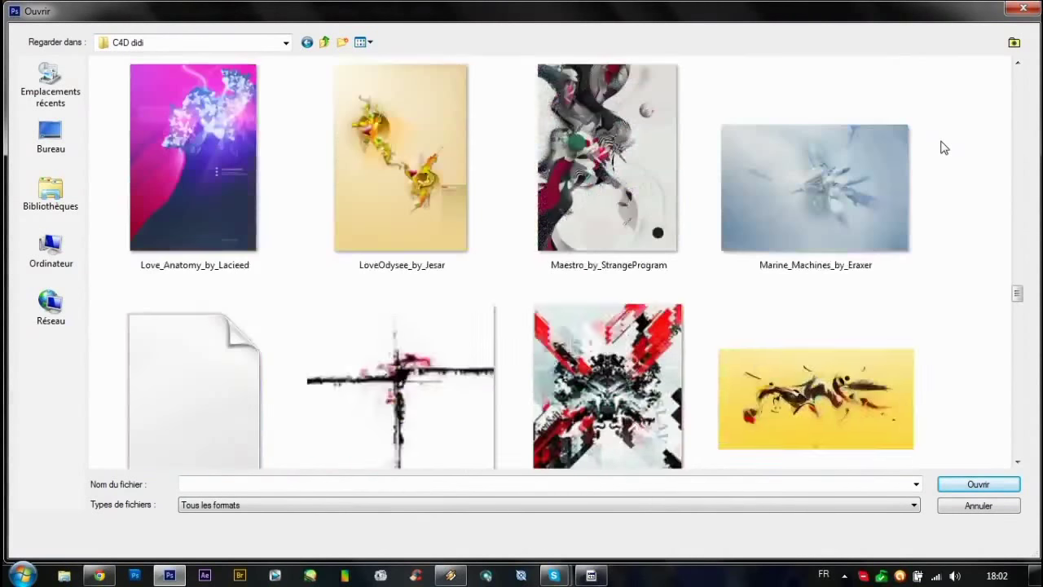
pyautogui.scroll(-1, 943, 147)
pyautogui.scroll(-1, 944, 148)
pyautogui.scroll(-2, 944, 148)
pyautogui.scroll(2, 943, 148)
pyautogui.doubleClick(249, 156)
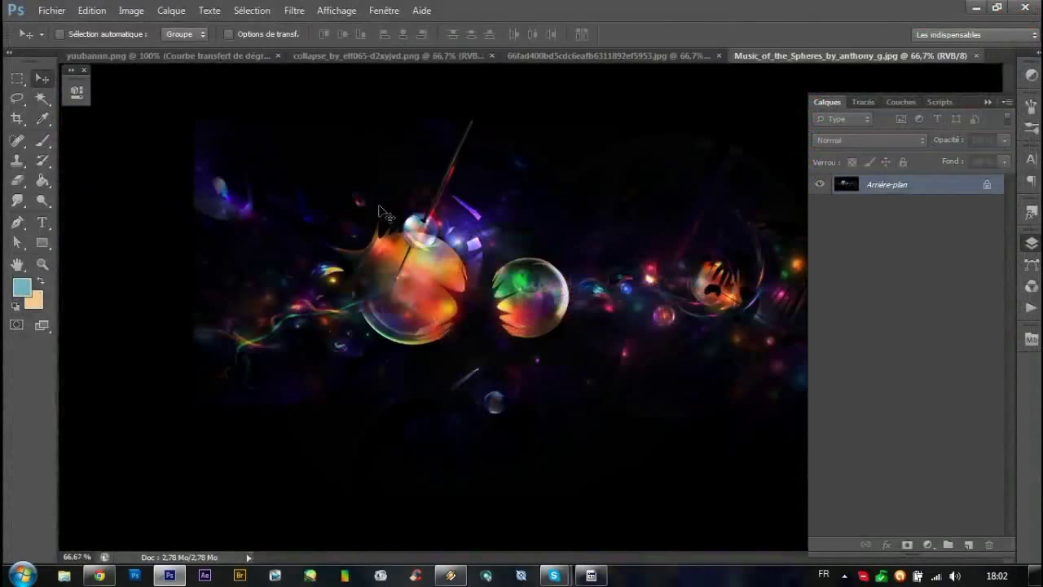
# Drag the sphere image into the banner in Densité linéaire (Ajout) mode and reposition it.
pyautogui.moveTo(247, 59); pyautogui.dragTo(326, 244)
pyautogui.click(871, 139)
pyautogui.click(850, 303)
pyautogui.moveTo(235, 180); pyautogui.dragTo(415, 227)
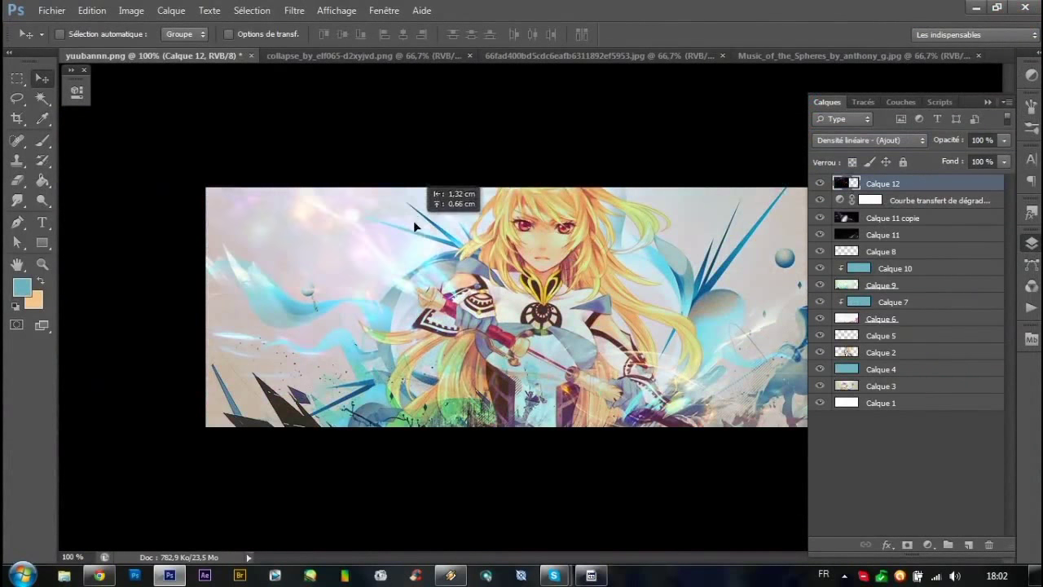
pyautogui.click(18, 180)
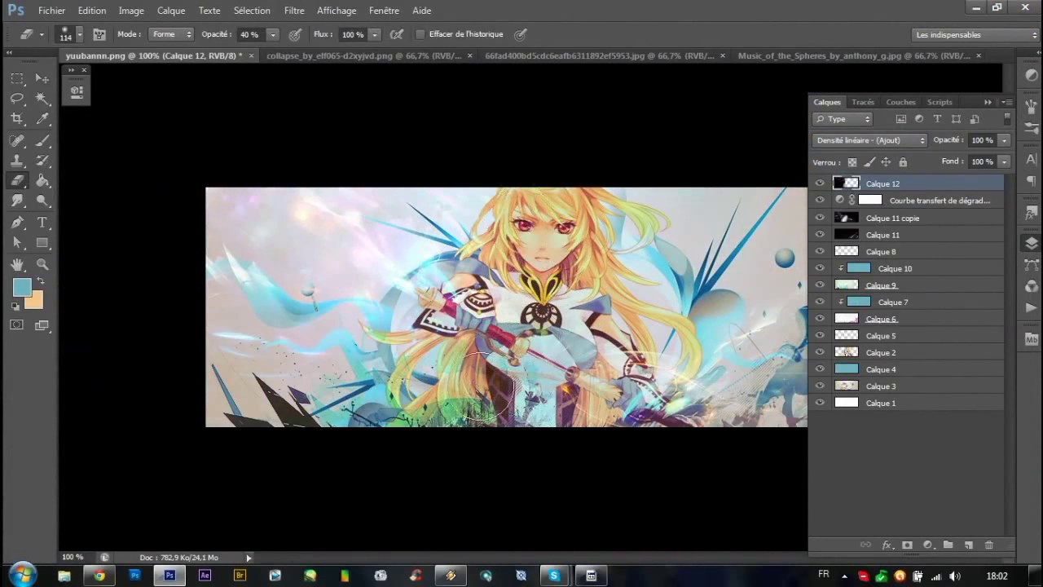
pyautogui.click(42, 77)
# Add a second sphere copy in Densité linéaire (Ajout) and shift it across the banner.
pyautogui.click(854, 55)
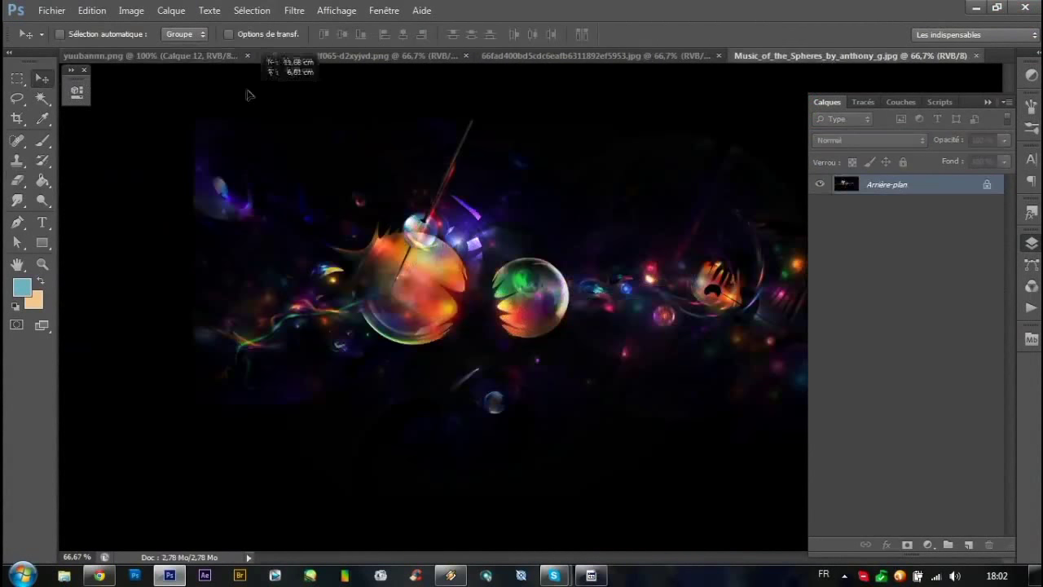
pyautogui.moveTo(247, 95); pyautogui.dragTo(556, 188)
pyautogui.click(868, 140)
pyautogui.click(872, 282)
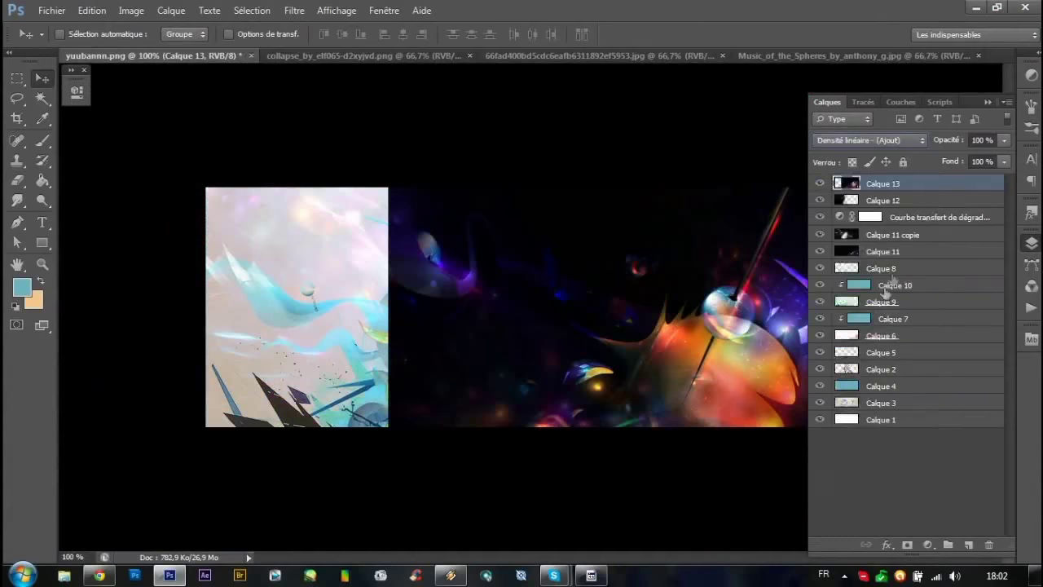
pyautogui.click(988, 102)
pyautogui.moveTo(990, 106)
pyautogui.mouseDown()
pyautogui.moveTo(820, 140)
pyautogui.moveTo(845, 182)
pyautogui.moveTo(838, 201)
pyautogui.mouseUp()
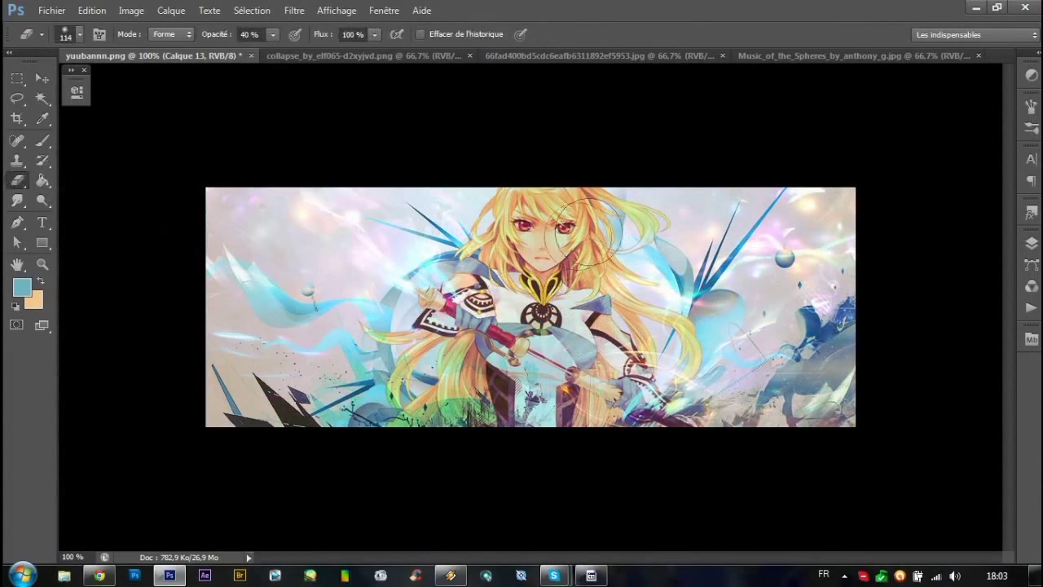
# Move the gradient map above the sphere layers at 50% opacity.
pyautogui.click(1033, 243)
pyautogui.moveTo(869, 217); pyautogui.dragTo(872, 181)
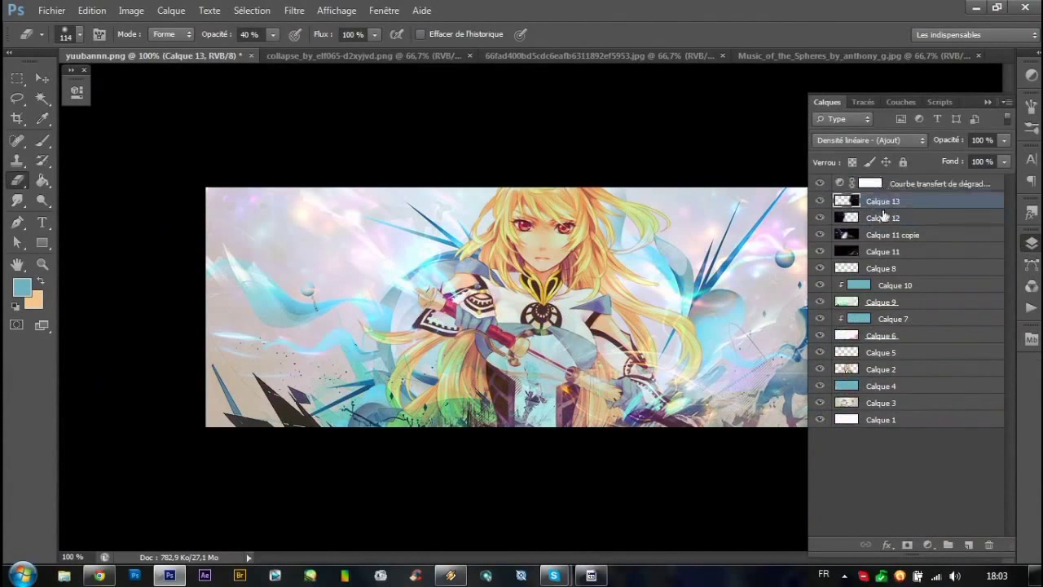
pyautogui.press('5')
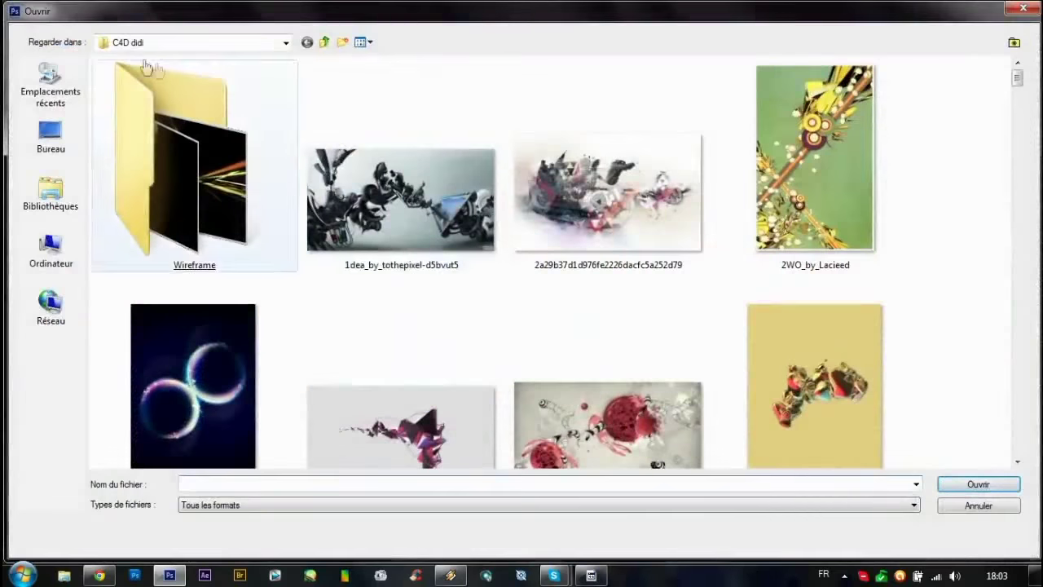
# Browse the Pack C4D [Open] folder in the Open dialog looking for the light-ball images.
pyautogui.click(324, 43)
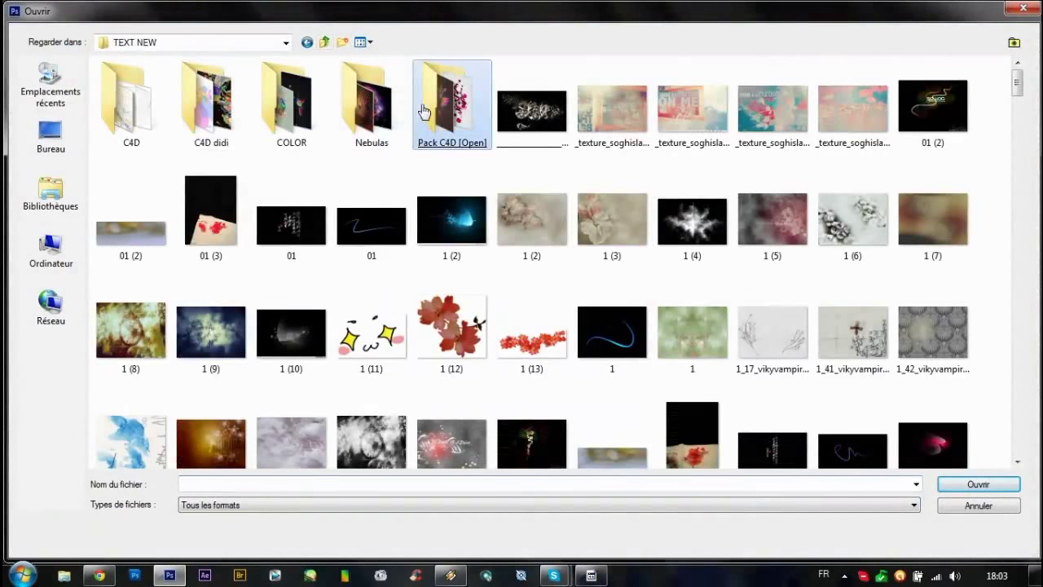
pyautogui.doubleClick(424, 104)
pyautogui.scroll(-2, 980, 202)
pyautogui.scroll(-2, 982, 204)
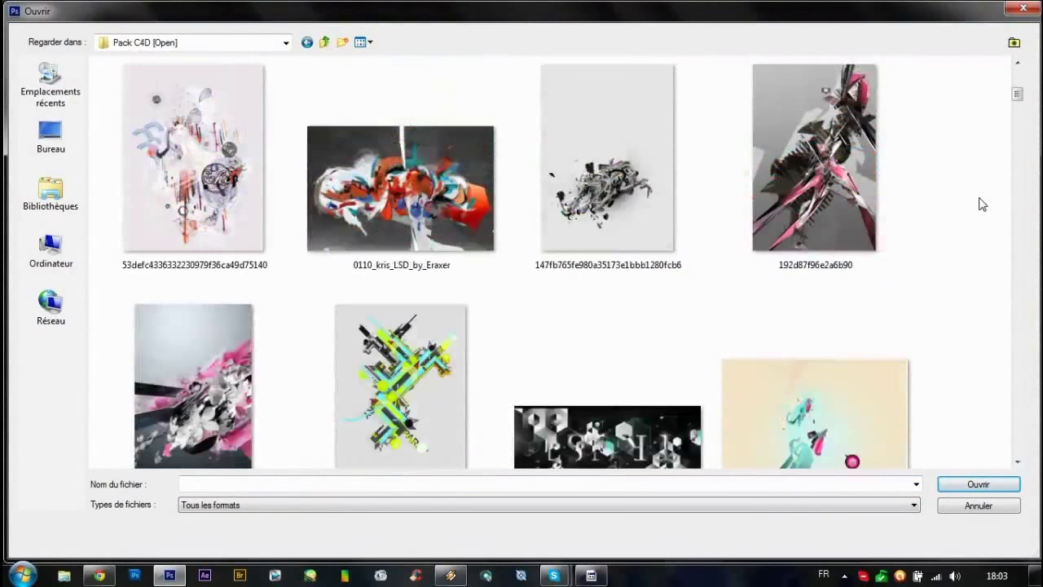
pyautogui.scroll(-2, 982, 204)
pyautogui.scroll(-2, 982, 203)
pyautogui.scroll(-2, 982, 203)
pyautogui.scroll(-2, 983, 204)
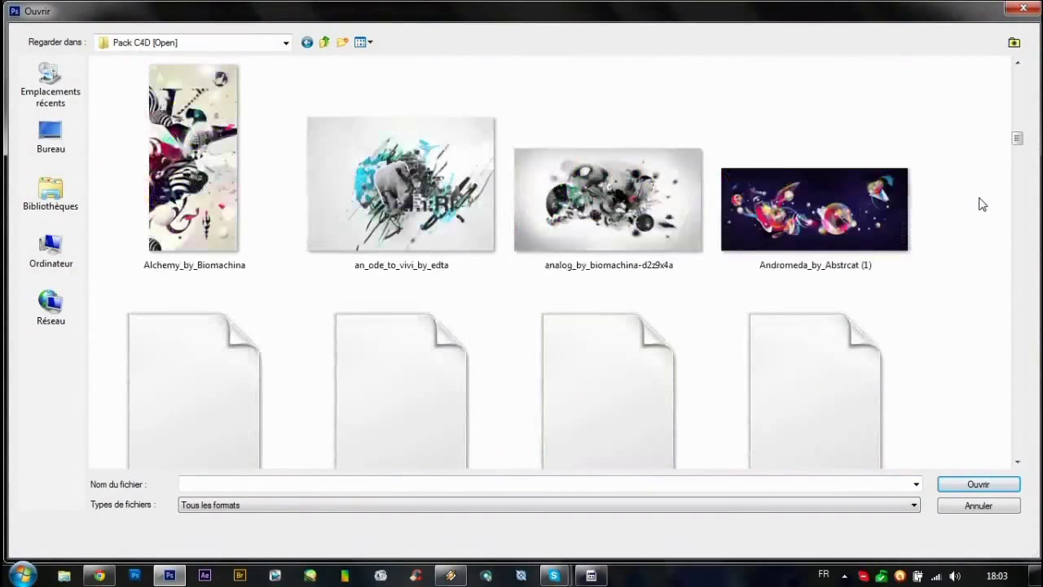
pyautogui.scroll(-2, 982, 204)
pyautogui.scroll(-2, 982, 204)
pyautogui.scroll(-2, 982, 204)
pyautogui.scroll(-2, 982, 204)
pyautogui.scroll(-2, 982, 204)
pyautogui.scroll(-2, 982, 203)
pyautogui.scroll(-2, 982, 203)
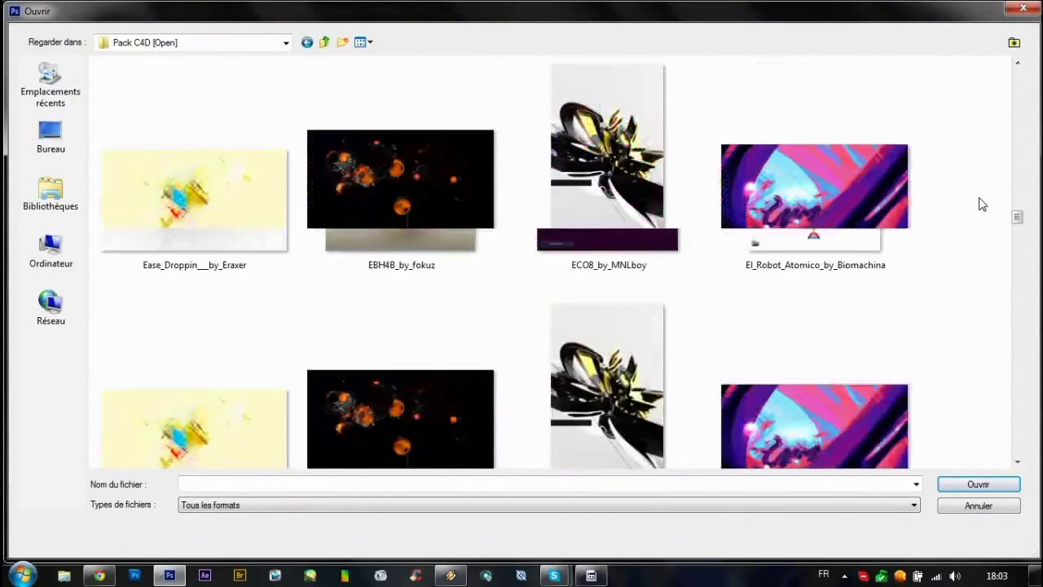
pyautogui.scroll(-2, 982, 204)
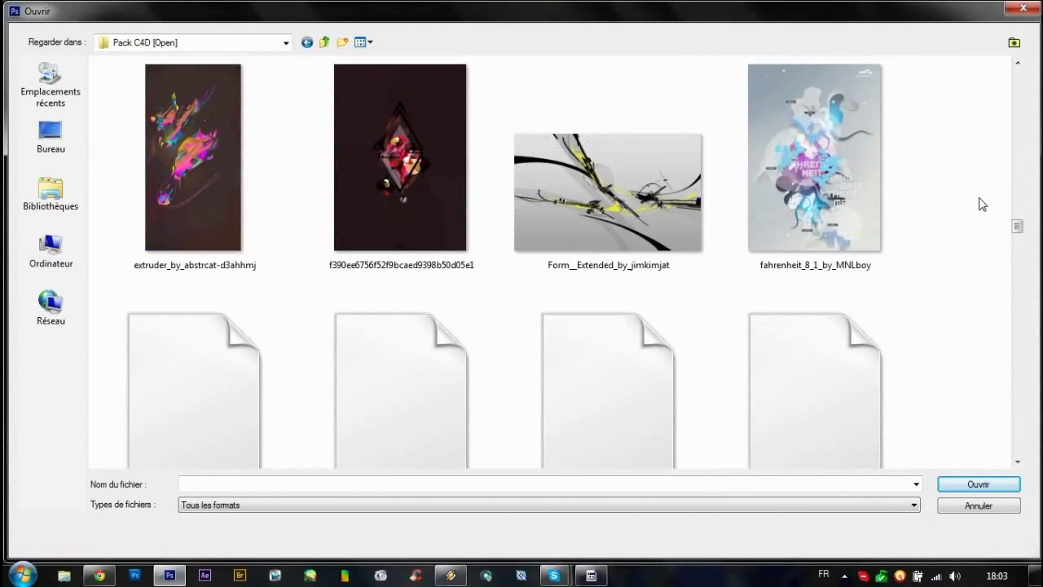
pyautogui.scroll(-2, 982, 203)
pyautogui.scroll(-2, 982, 204)
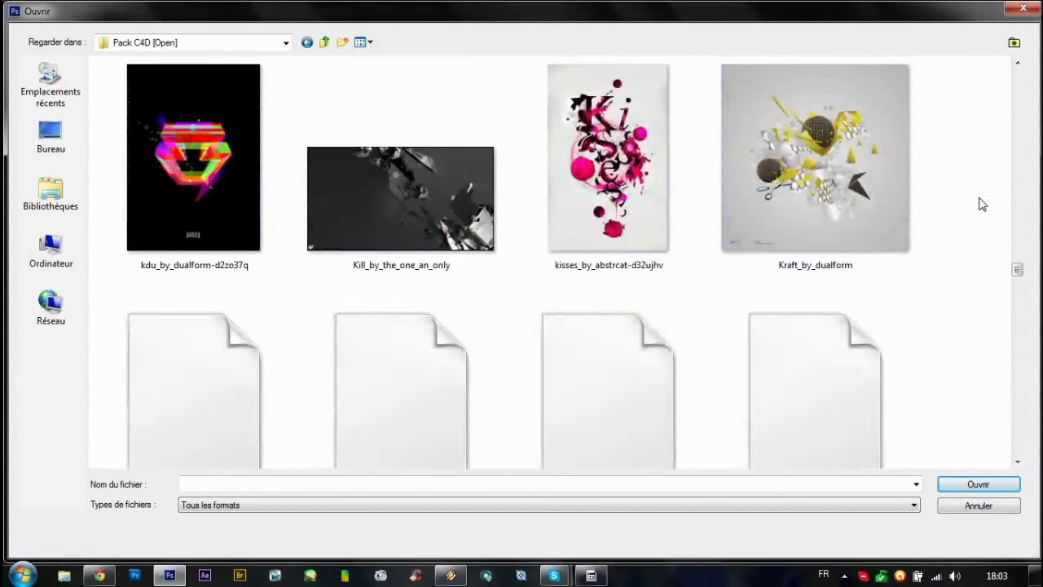
pyautogui.scroll(3, 982, 203)
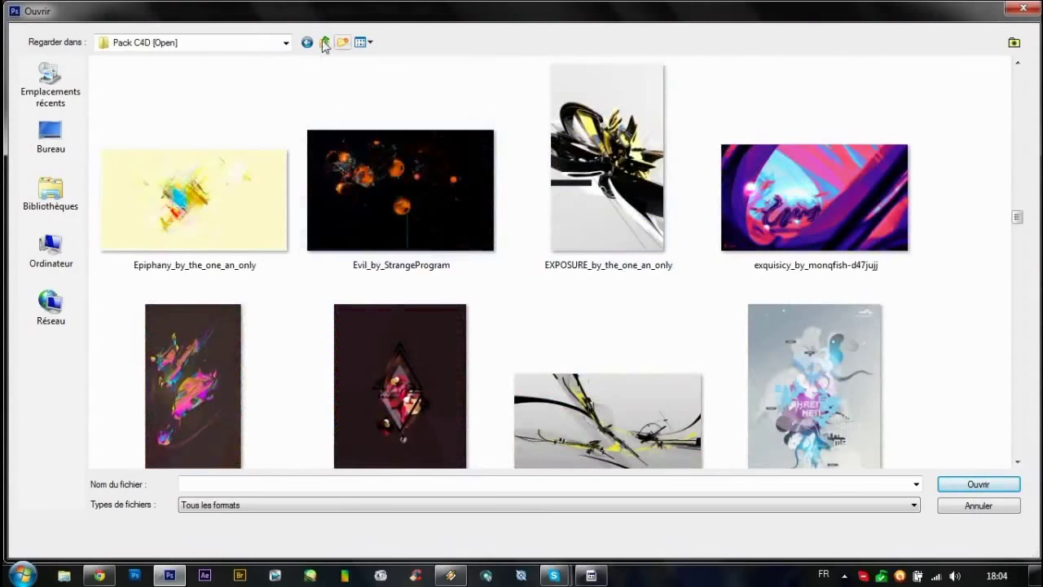
# Go up to the TEXTURES folder and enter Boules de Lumières.
pyautogui.click(324, 42)
pyautogui.click(324, 43)
pyautogui.click(324, 42)
pyautogui.doubleClick(130, 101)
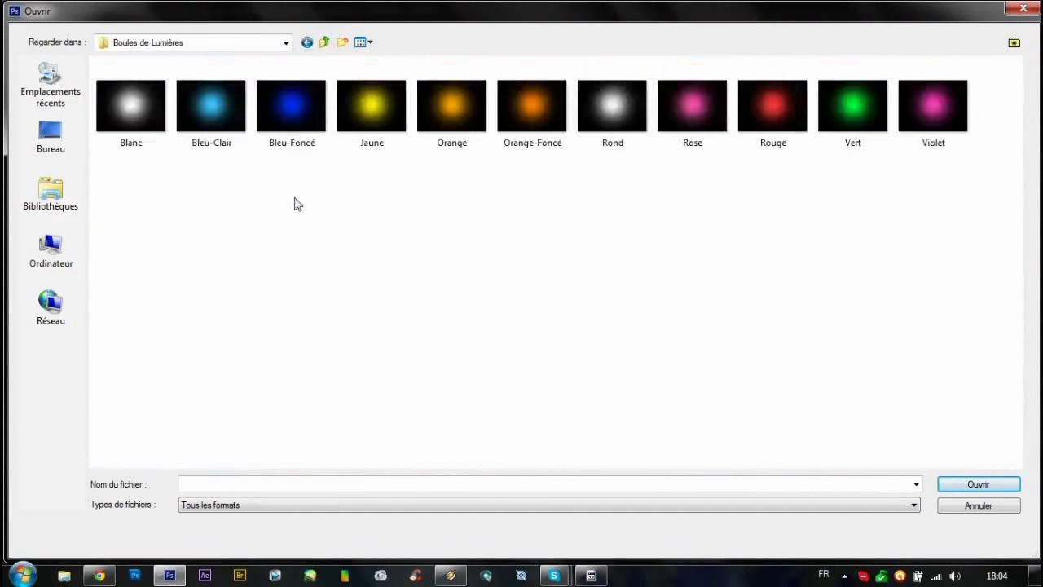
# Open Bleu-Foncé, Violet and Orange-Foncé together, then drag the orange ball toward the banner.
pyautogui.moveTo(447, 132); pyautogui.dragTo(331, 134)
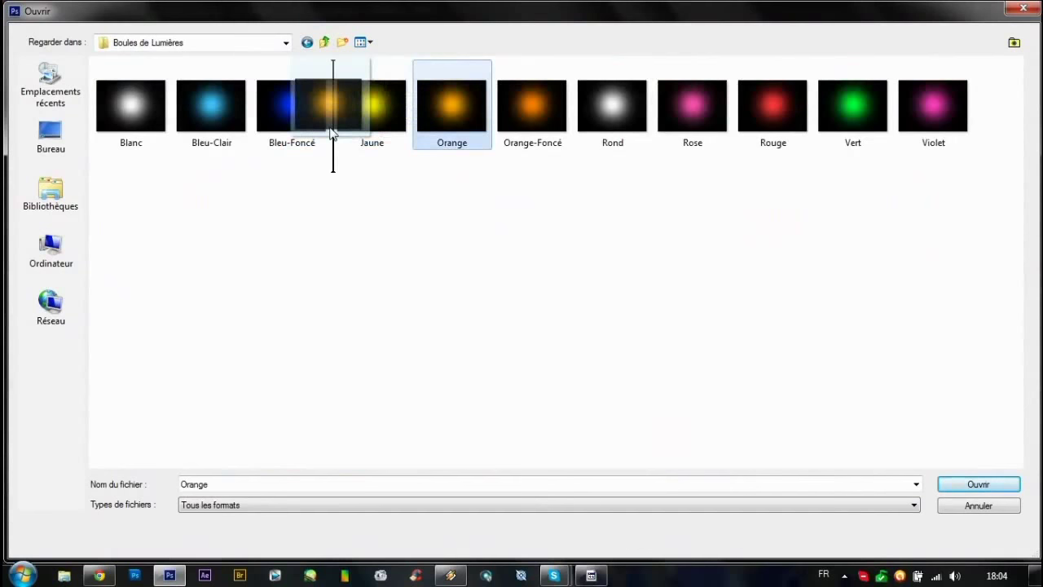
pyautogui.moveTo(533, 106); pyautogui.dragTo(349, 106)
pyautogui.moveTo(933, 106); pyautogui.dragTo(334, 106)
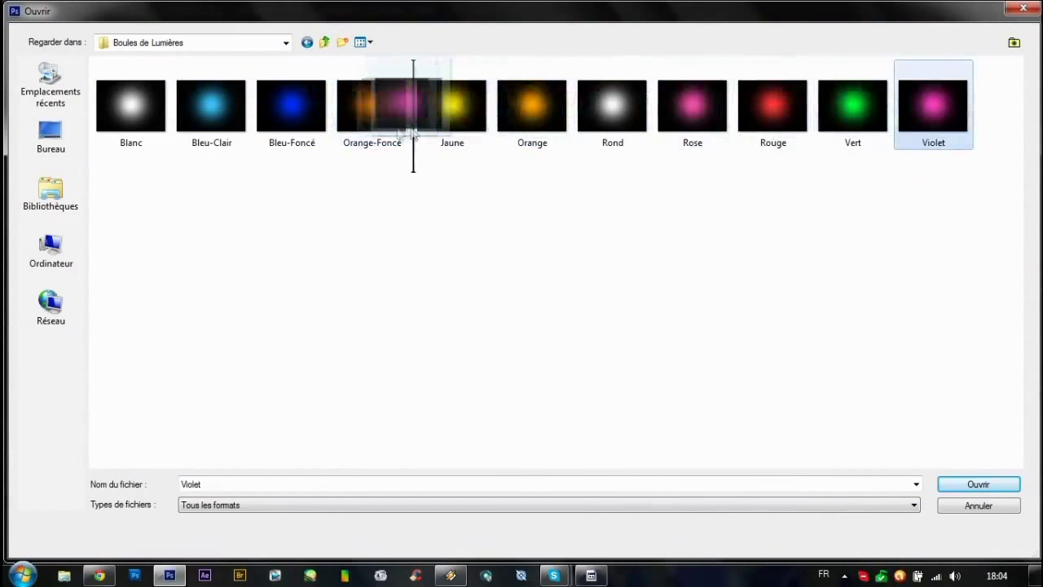
pyautogui.moveTo(251, 181); pyautogui.dragTo(439, 129)
pyautogui.click(970, 489)
pyautogui.moveTo(552, 288)
pyautogui.mouseDown()
pyautogui.moveTo(152, 72)
pyautogui.moveTo(503, 54)
pyautogui.mouseUp()
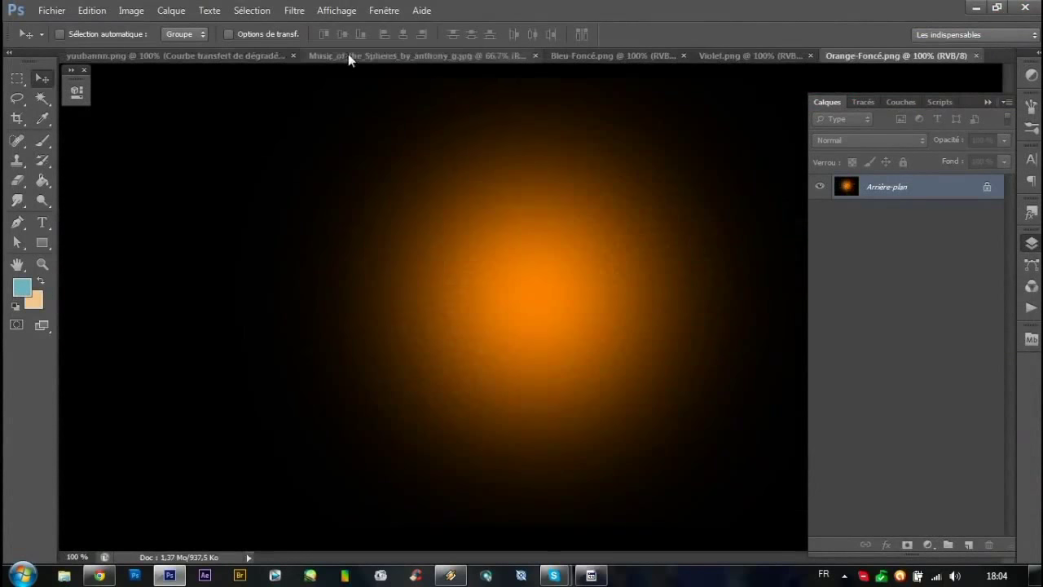
# Add the orange light ball as Calque 14 in Linear Dodge, scaled to about 41.5%.
pyautogui.hotkey('ctrl', 'w')
pyautogui.moveTo(255, 55); pyautogui.dragTo(461, 214)
pyautogui.click(869, 140)
pyautogui.click(848, 277)
pyautogui.press('Down')
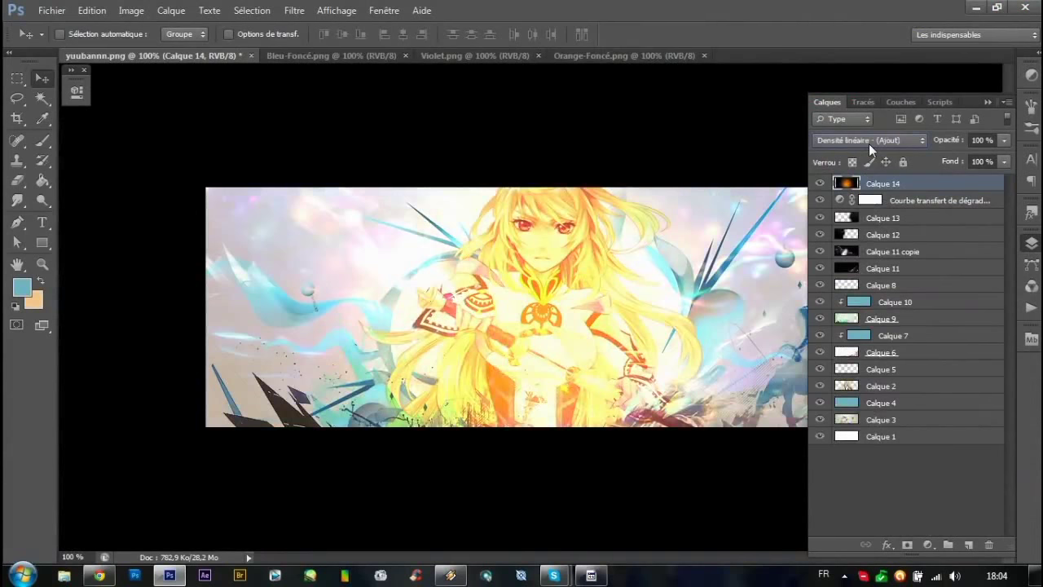
pyautogui.hotkey('ctrl', 't')
pyautogui.moveTo(220, 138); pyautogui.dragTo(380, 255)
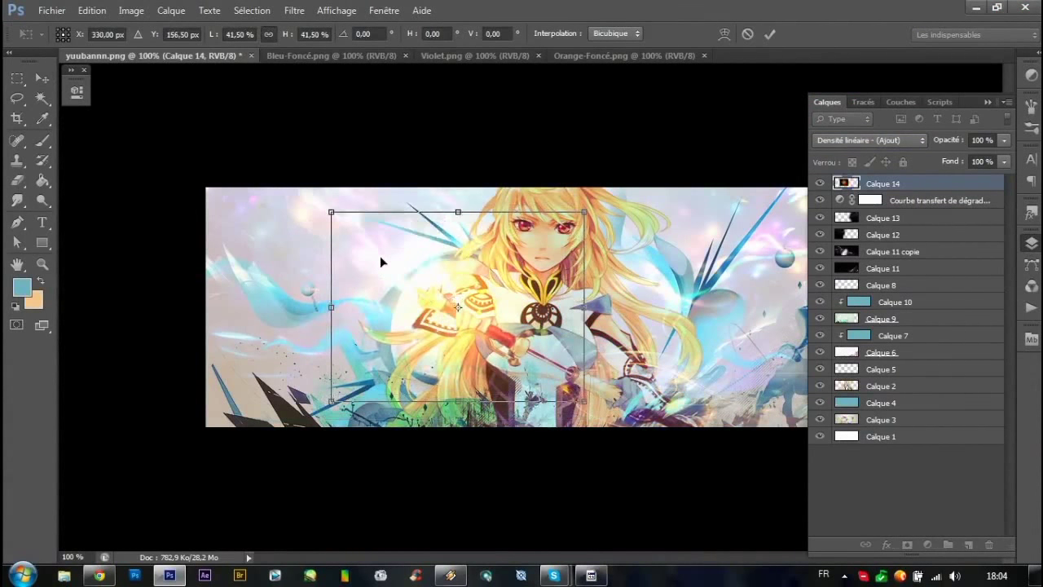
pyautogui.press('Return')
# Duplicate Calque 14, move the copy elsewhere and give it a different blend mode.
pyautogui.rightClick(897, 184)
pyautogui.click(831, 86)
pyautogui.click(658, 171)
pyautogui.moveTo(691, 168)
pyautogui.mouseDown()
pyautogui.moveTo(648, 190)
pyautogui.moveTo(637, 209)
pyautogui.mouseUp()
pyautogui.click(890, 144)
pyautogui.click(835, 278)
# Set Calque 14 to Linear Dodge (Add) at 60% opacity.
pyautogui.click(864, 200)
pyautogui.click(854, 140)
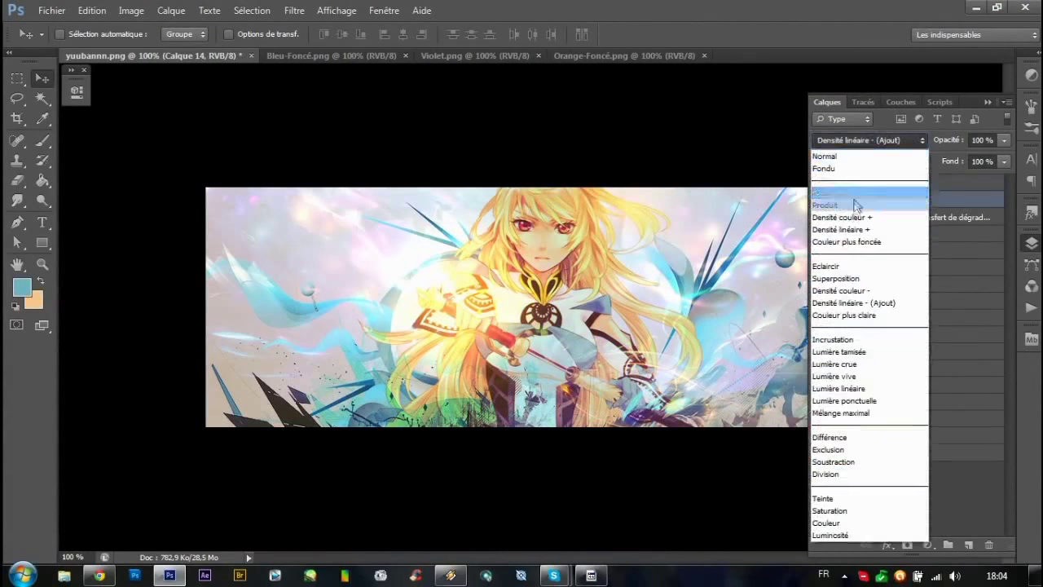
pyautogui.click(854, 279)
pyautogui.click(909, 142)
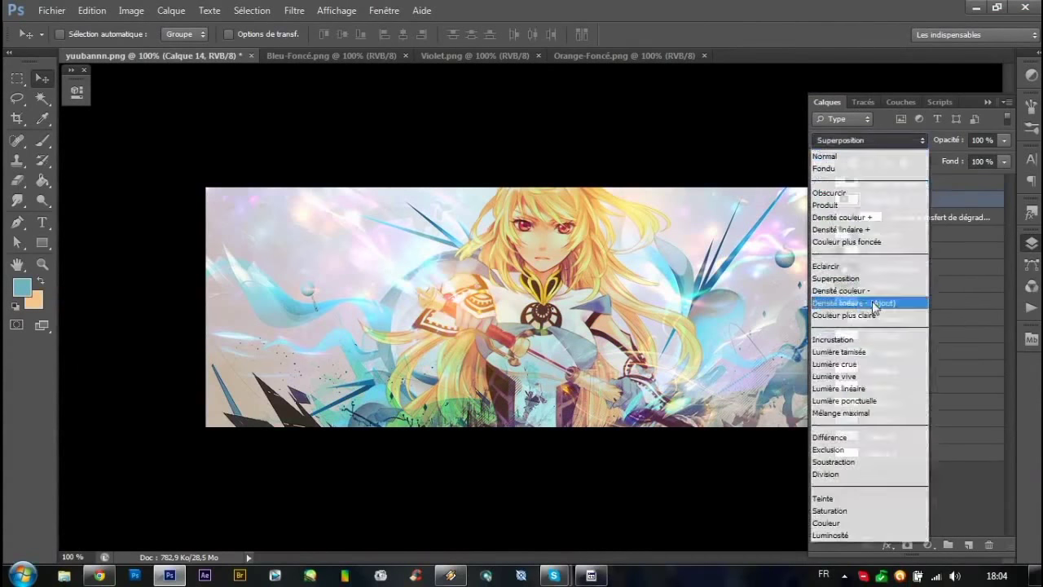
pyautogui.click(881, 300)
pyautogui.write('60')
pyautogui.press('Return')
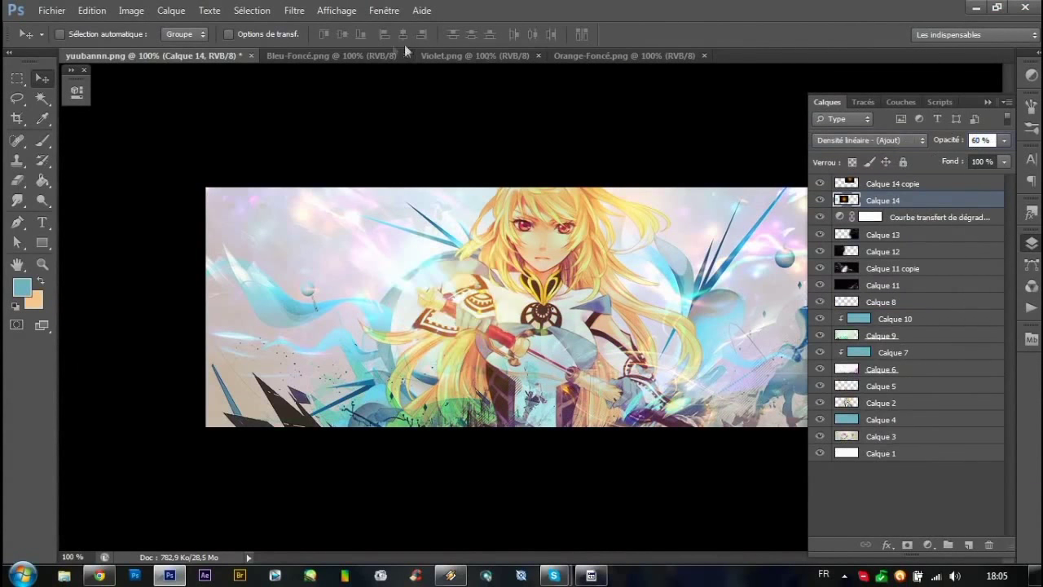
# Bring the pink Violet glow into the banner in Superposition, scaled to about 46% over the character.
pyautogui.click(432, 55)
pyautogui.click(241, 56)
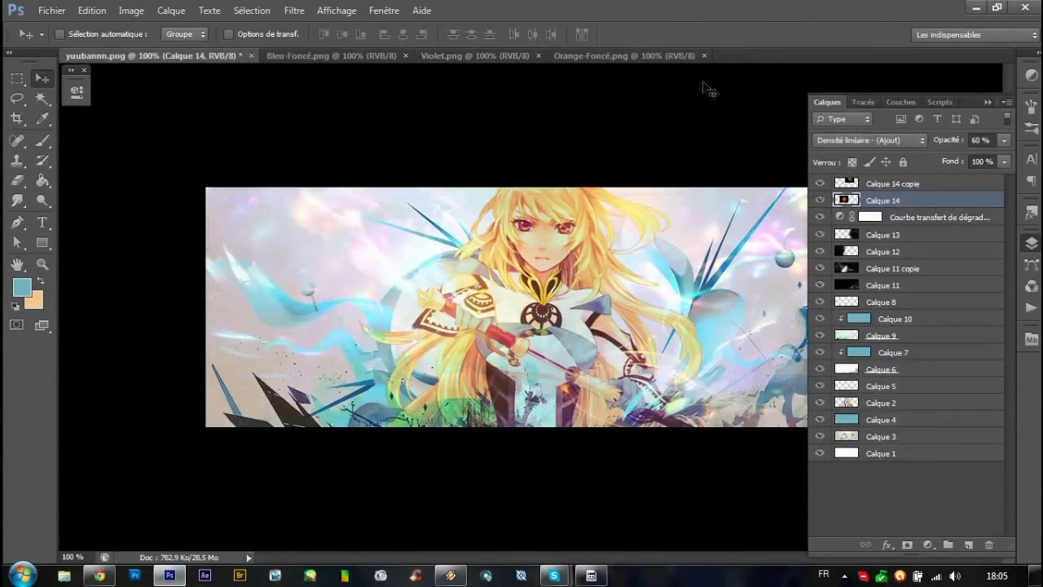
pyautogui.hotkey('alt', ']')
pyautogui.click(473, 55)
pyautogui.moveTo(243, 63); pyautogui.dragTo(489, 286)
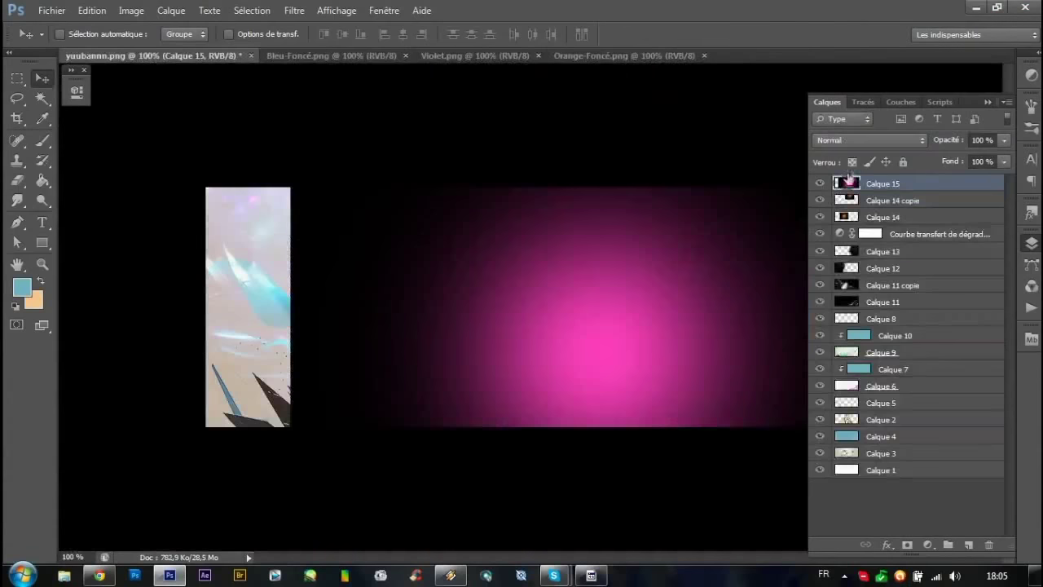
pyautogui.click(855, 141)
pyautogui.click(848, 278)
pyautogui.moveTo(680, 326); pyautogui.dragTo(618, 443)
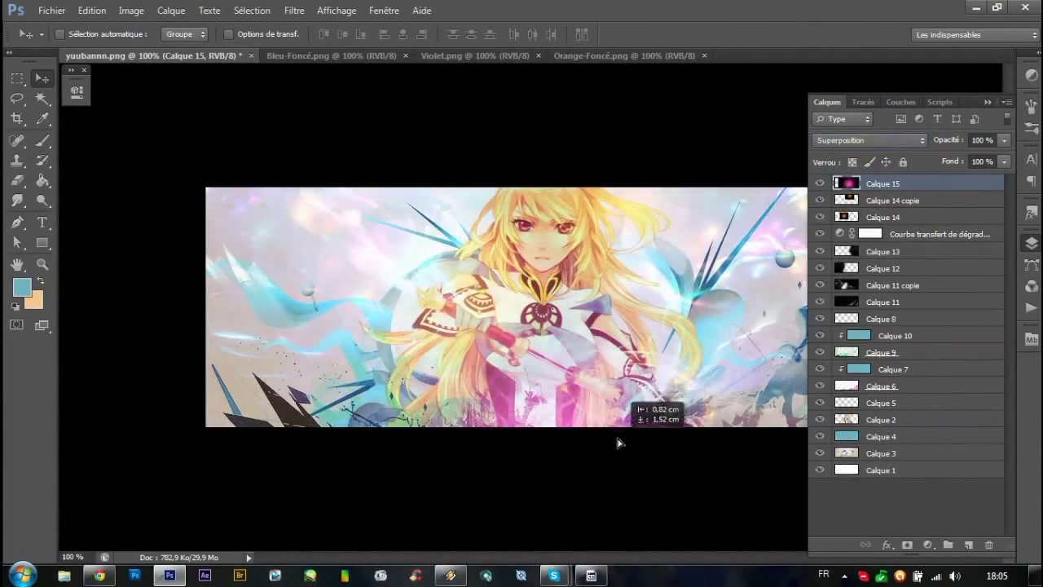
pyautogui.hotkey('ctrl', 't')
pyautogui.moveTo(222, 247); pyautogui.dragTo(558, 499)
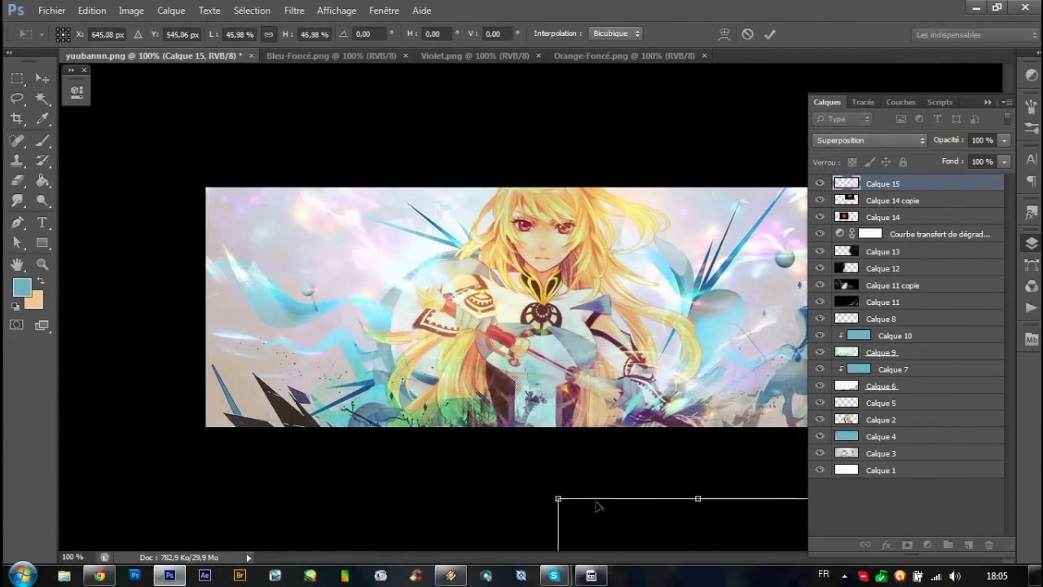
pyautogui.moveTo(630, 532); pyautogui.dragTo(465, 286)
pyautogui.press('Return')
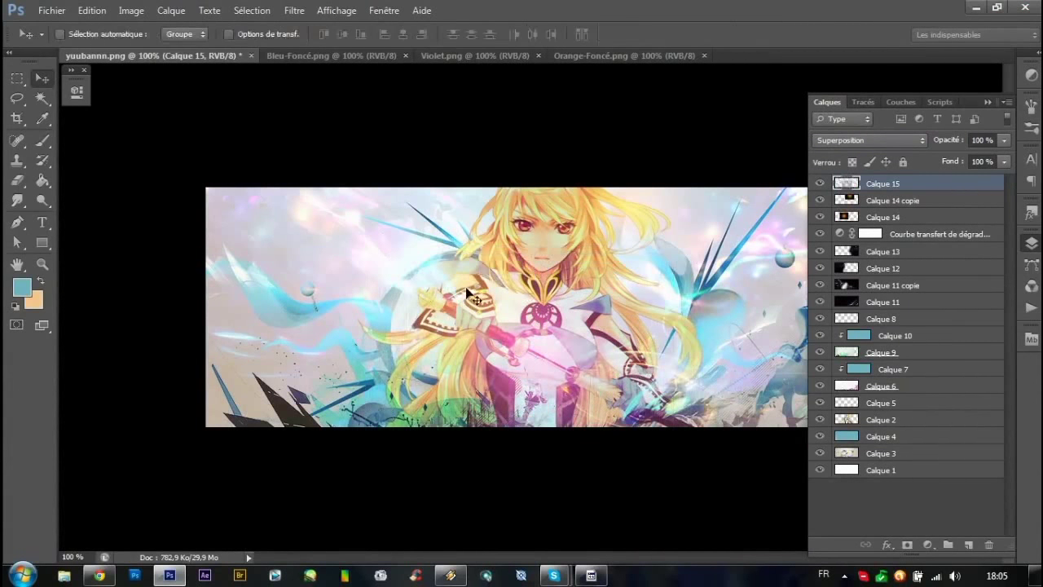
# Add a second pink glow as Calque 16 in Superposition, shrunk and moved up-left.
pyautogui.click(624, 55)
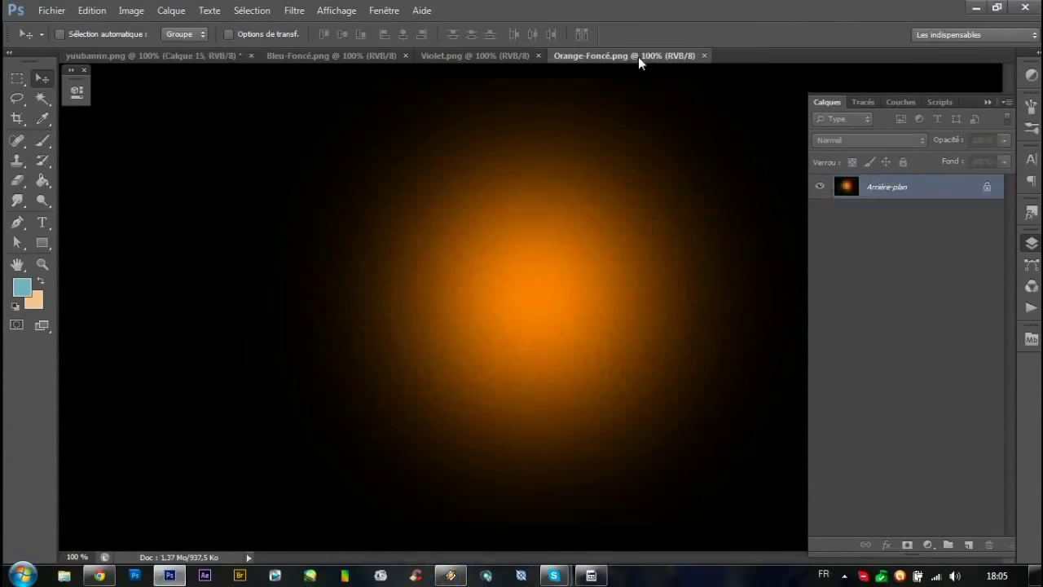
pyautogui.click(493, 55)
pyautogui.moveTo(235, 79); pyautogui.dragTo(454, 164)
pyautogui.click(870, 139)
pyautogui.click(844, 152)
pyautogui.hotkey('ctrl', 't')
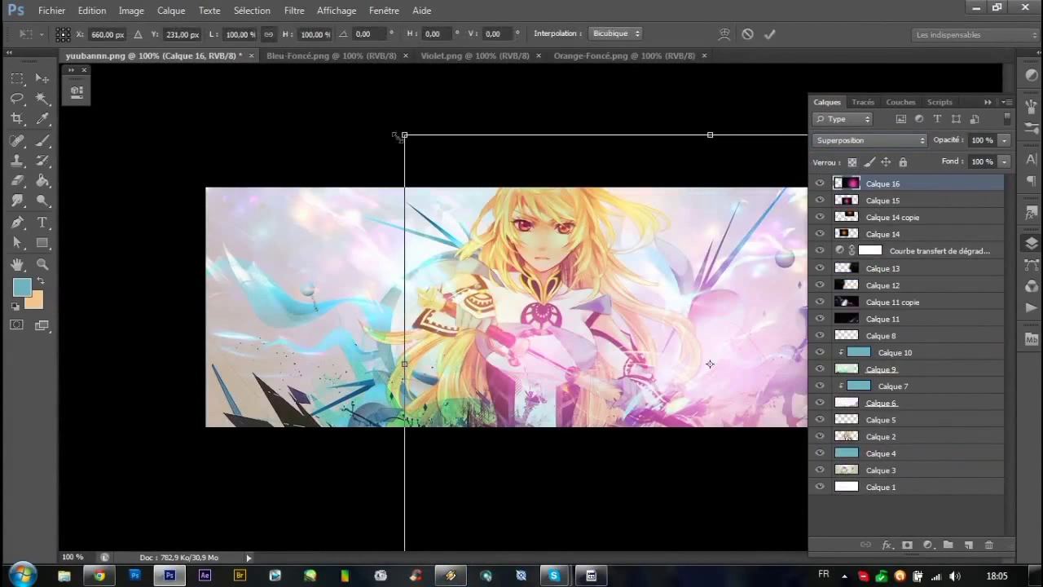
pyautogui.moveTo(397, 136); pyautogui.dragTo(664, 358)
pyautogui.moveTo(675, 299); pyautogui.dragTo(622, 232)
pyautogui.press('Return')
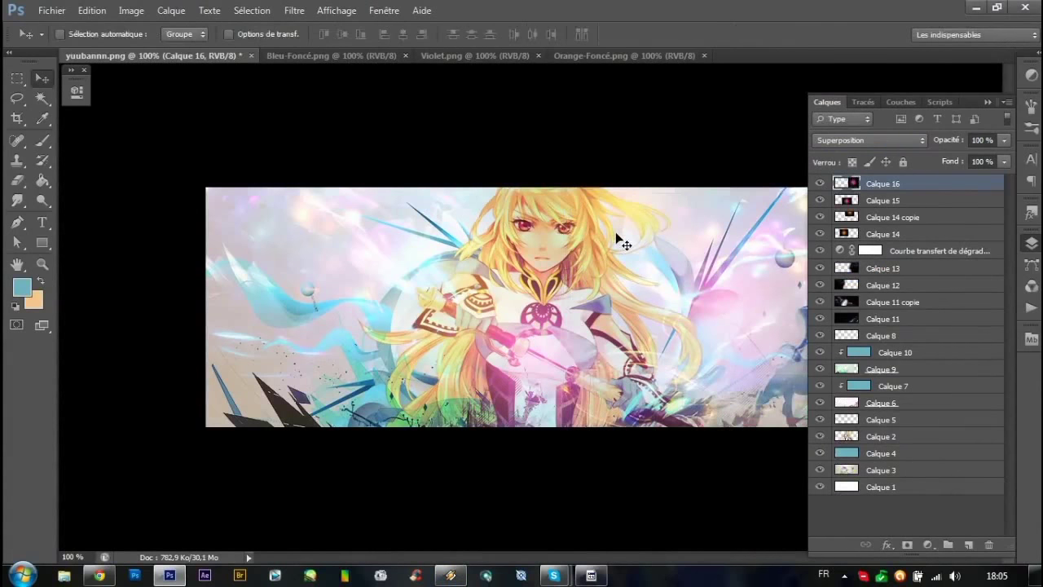
# Duplicate Calque 16 and shift the copy down and left.
pyautogui.rightClick(870, 189)
pyautogui.click(737, 78)
pyautogui.click(663, 170)
pyautogui.moveTo(619, 281)
pyautogui.mouseDown()
pyautogui.moveTo(302, 416)
pyautogui.moveTo(299, 110)
pyautogui.moveTo(498, 211)
pyautogui.mouseUp()
# Set blue Calque 17 to Superposition, scaled to about 46% and moved left.
pyautogui.click(870, 139)
pyautogui.click(831, 272)
pyautogui.hotkey('ctrl', 't')
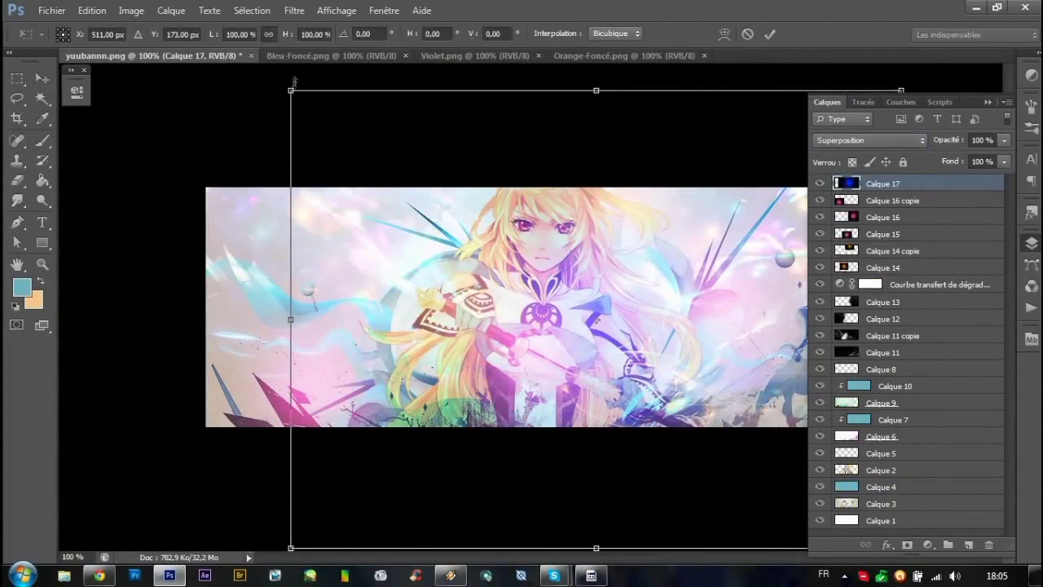
pyautogui.moveTo(292, 92); pyautogui.dragTo(508, 303)
pyautogui.moveTo(733, 513); pyautogui.dragTo(576, 366)
pyautogui.moveTo(521, 276)
pyautogui.mouseDown()
pyautogui.moveTo(310, 296)
pyautogui.moveTo(304, 308)
pyautogui.mouseUp()
pyautogui.press('Return')
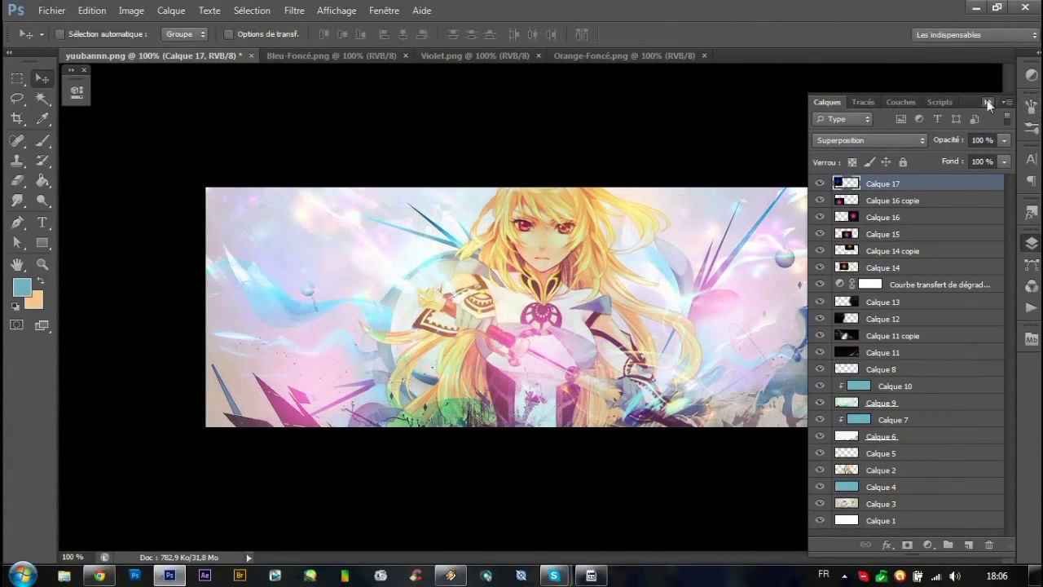
# Duplicate Calque 17 and move Calque 17 copie to a new spot.
pyautogui.click(987, 103)
pyautogui.rightClick(501, 234)
pyautogui.click(17, 80)
pyautogui.rightClick(428, 271)
pyautogui.click(489, 306)
pyautogui.press('Return')
pyautogui.press('v')
pyautogui.moveTo(413, 296)
pyautogui.mouseDown()
pyautogui.moveTo(481, 316)
pyautogui.moveTo(779, 294)
pyautogui.moveTo(759, 294)
pyautogui.mouseUp()
pyautogui.click(1030, 244)
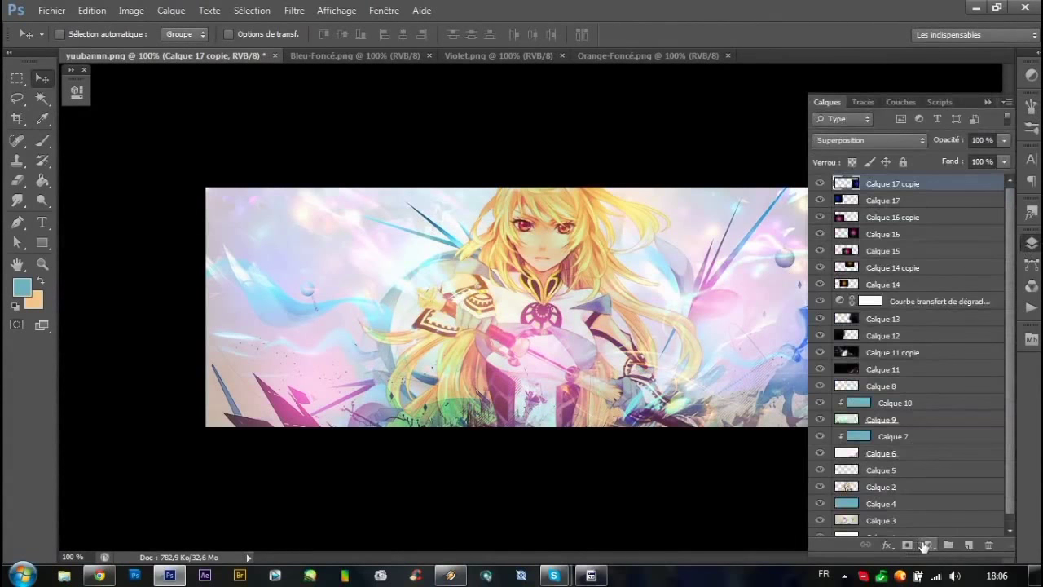
# Add a Gradient Map layer in Lumière tamisée blend and audition gradient presets.
pyautogui.click(921, 545)
pyautogui.click(876, 357)
pyautogui.click(839, 352)
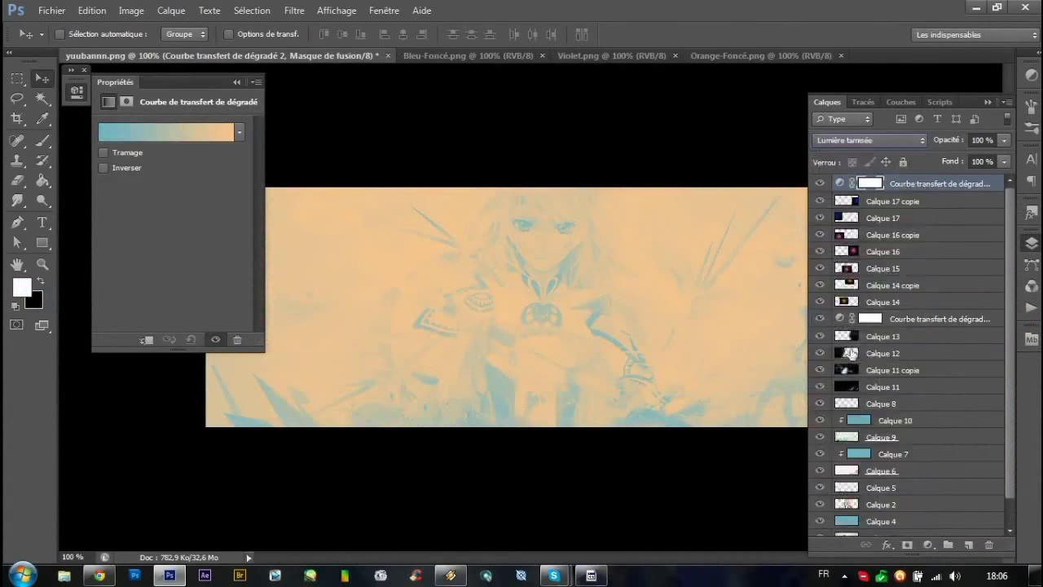
pyautogui.click(239, 132)
pyautogui.click(220, 175)
pyautogui.click(149, 192)
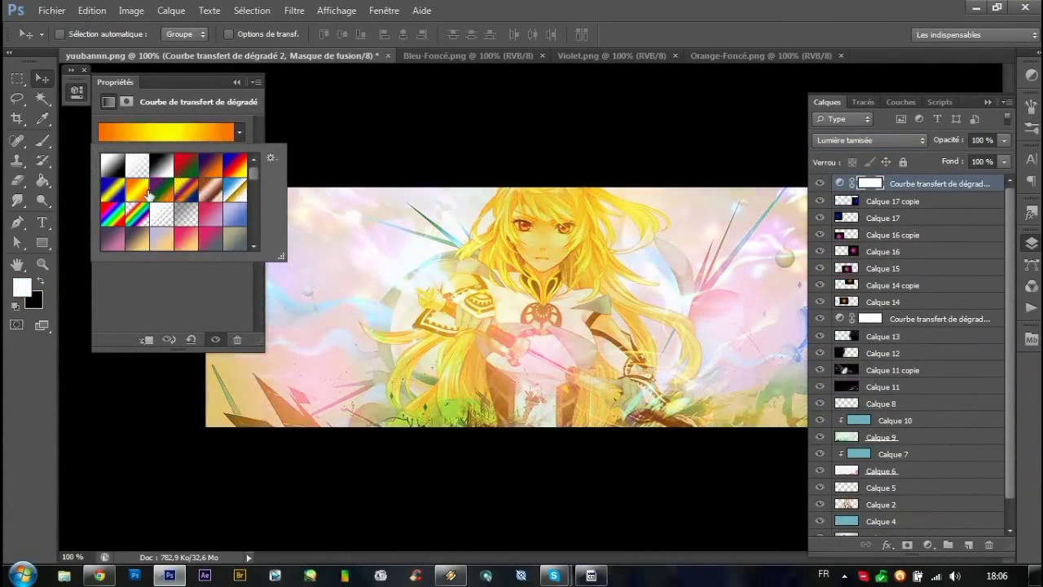
pyautogui.click(113, 214)
pyautogui.click(210, 214)
pyautogui.click(235, 213)
pyautogui.click(235, 189)
pyautogui.click(210, 192)
pyautogui.click(137, 189)
pyautogui.click(111, 192)
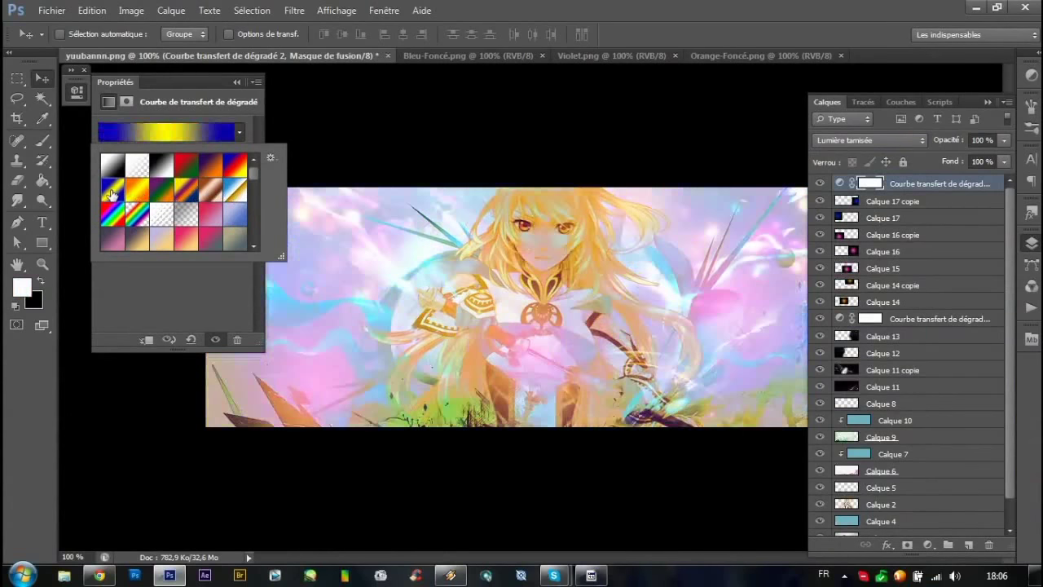
pyautogui.click(211, 167)
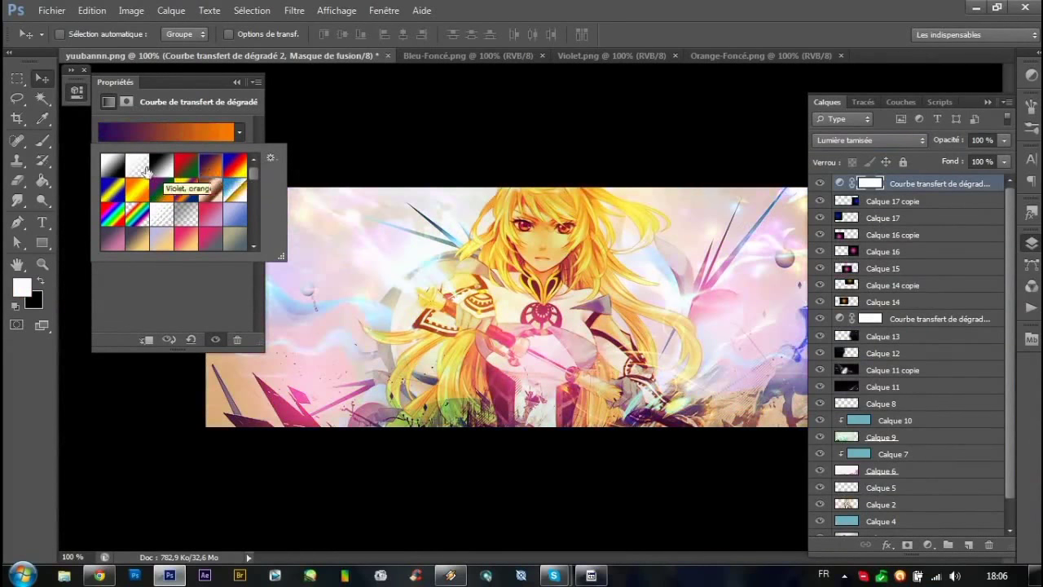
pyautogui.click(107, 245)
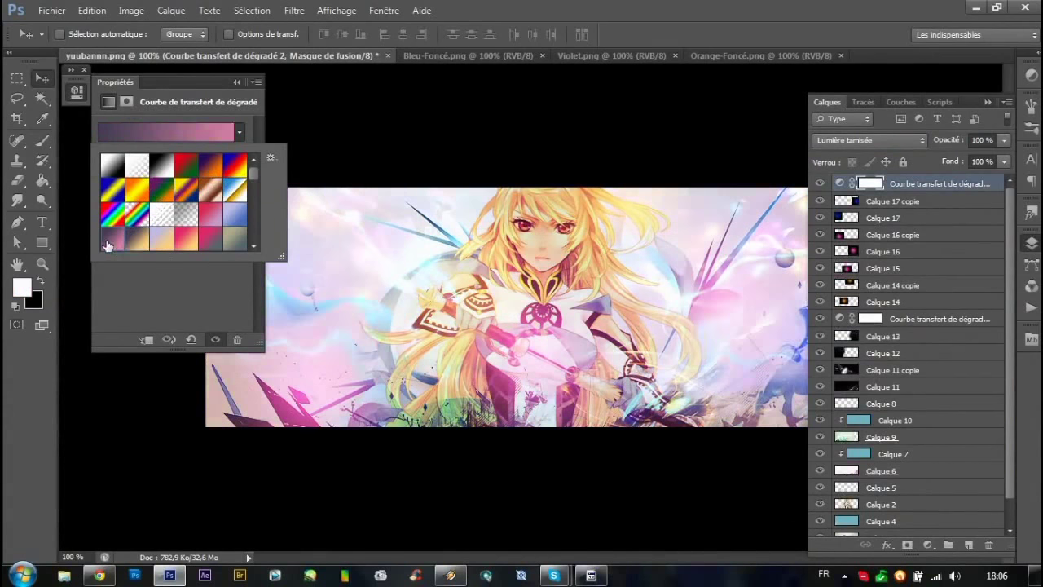
pyautogui.click(184, 243)
pyautogui.click(217, 243)
# Settle on the dark teal gradient and set the gradient map opacity to 30%.
pyautogui.scroll(-5, 179, 212)
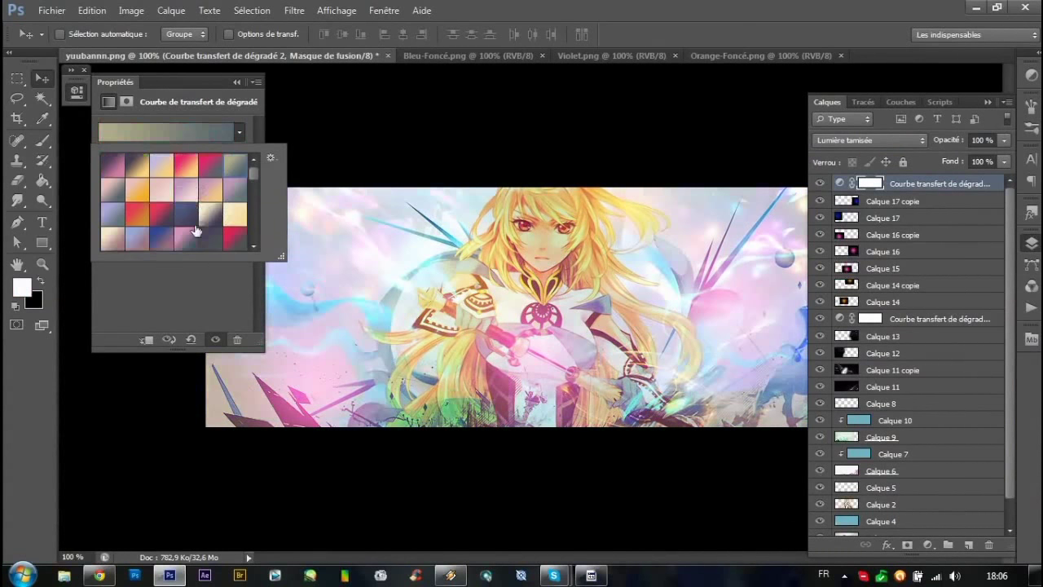
pyautogui.click(158, 215)
pyautogui.click(163, 213)
pyautogui.scroll(-3, 164, 211)
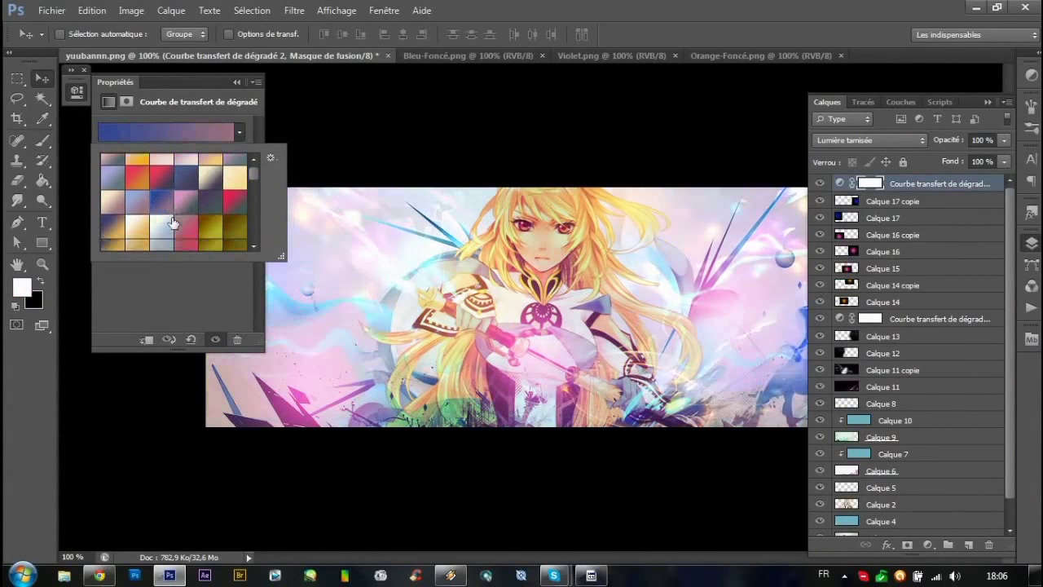
pyautogui.scroll(-3, 164, 211)
pyautogui.click(163, 210)
pyautogui.scroll(-3, 163, 208)
pyautogui.click(163, 229)
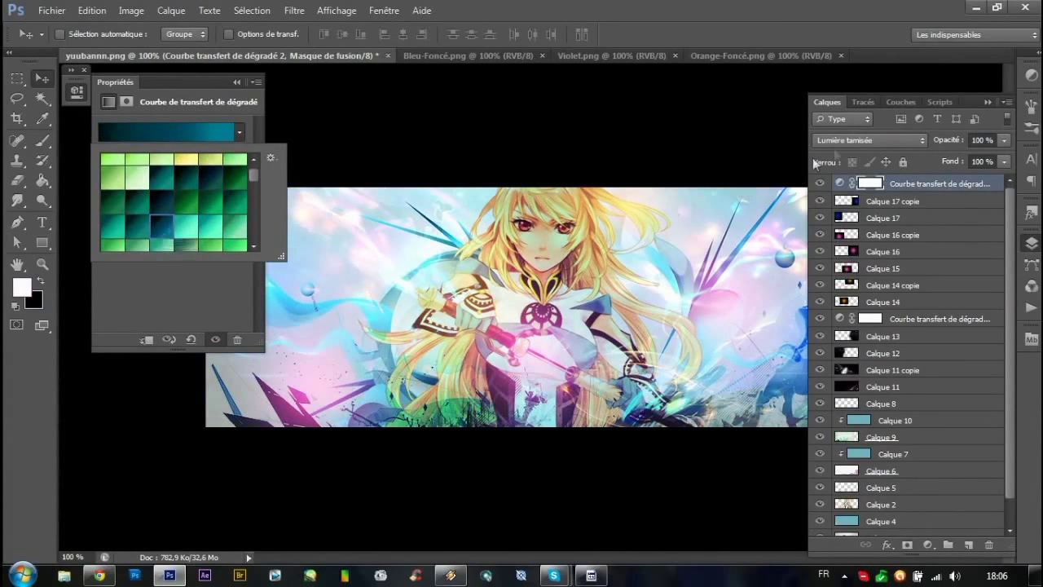
pyautogui.click(980, 140)
pyautogui.write('30')
pyautogui.press('Return')
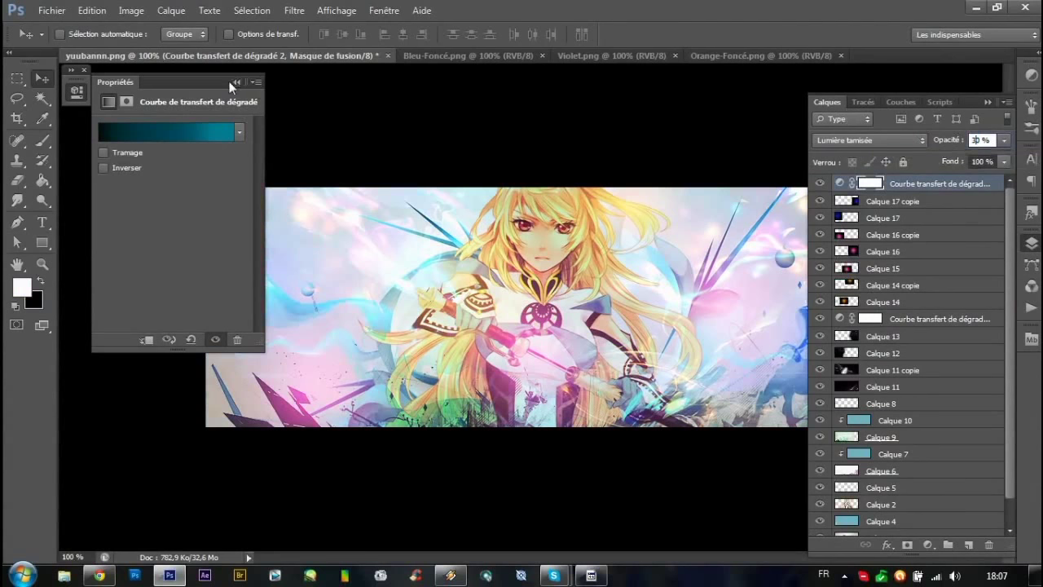
pyautogui.click(235, 82)
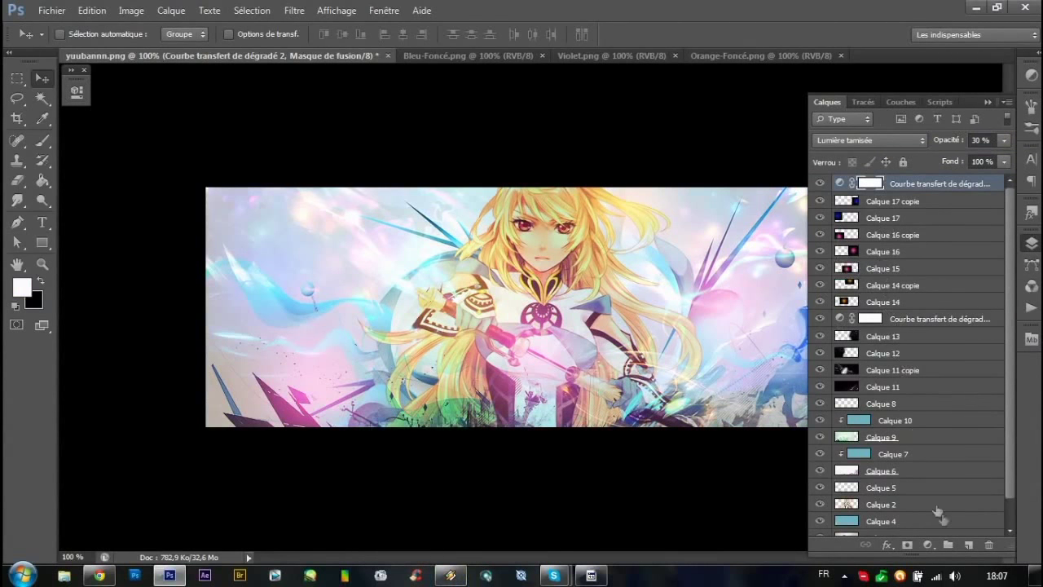
# Add a Vibrance adjustment layer with Vibrance +20 and Saturation +10.
pyautogui.click(928, 544)
pyautogui.click(884, 339)
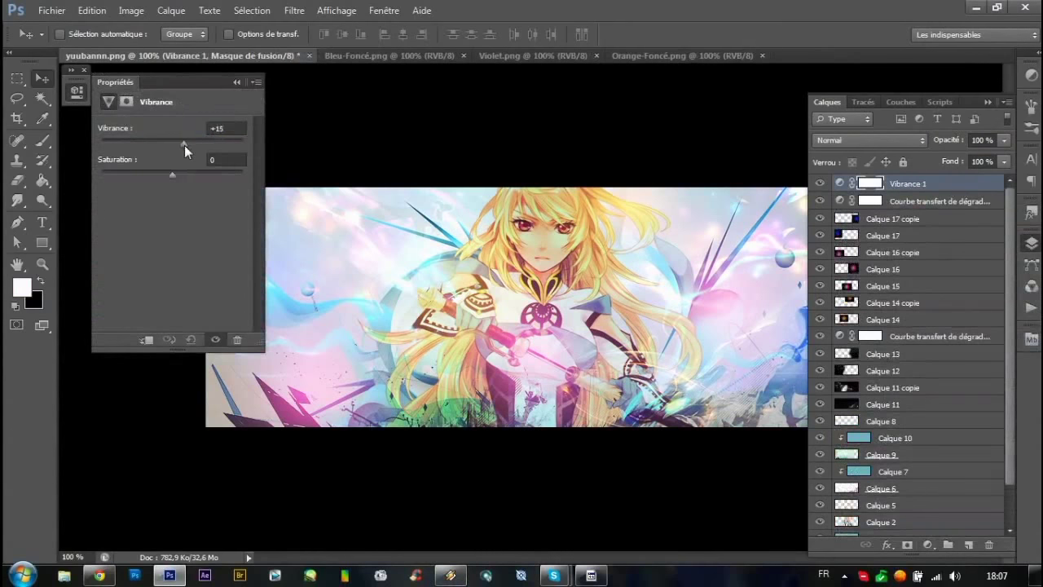
pyautogui.moveTo(172, 176); pyautogui.dragTo(179, 178)
pyautogui.click(236, 82)
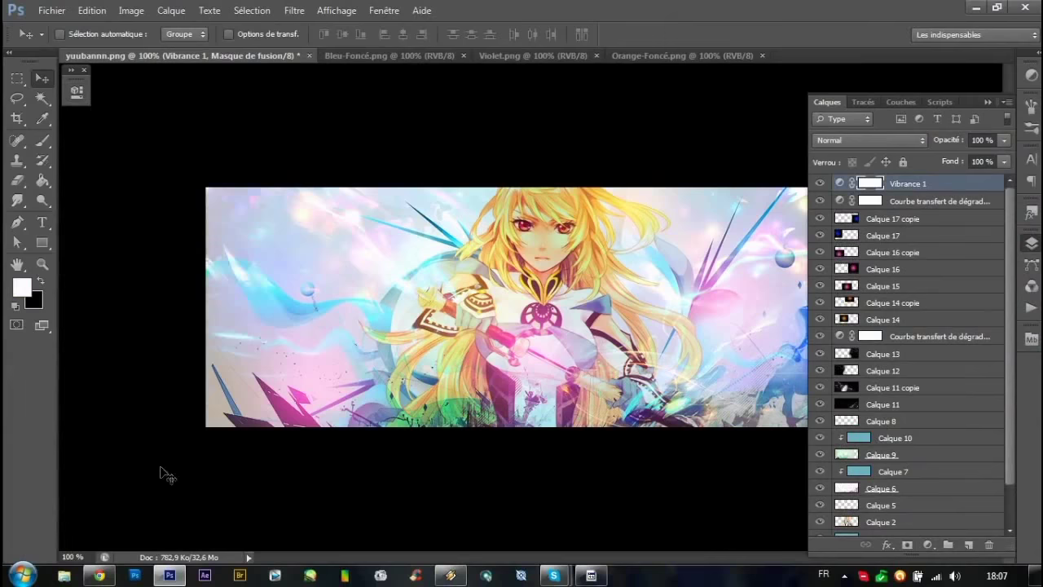
# Copy Anime∞ from the client's deviantART note and return to Photoshop's Horizontal Type tool.
pyautogui.click(112, 577)
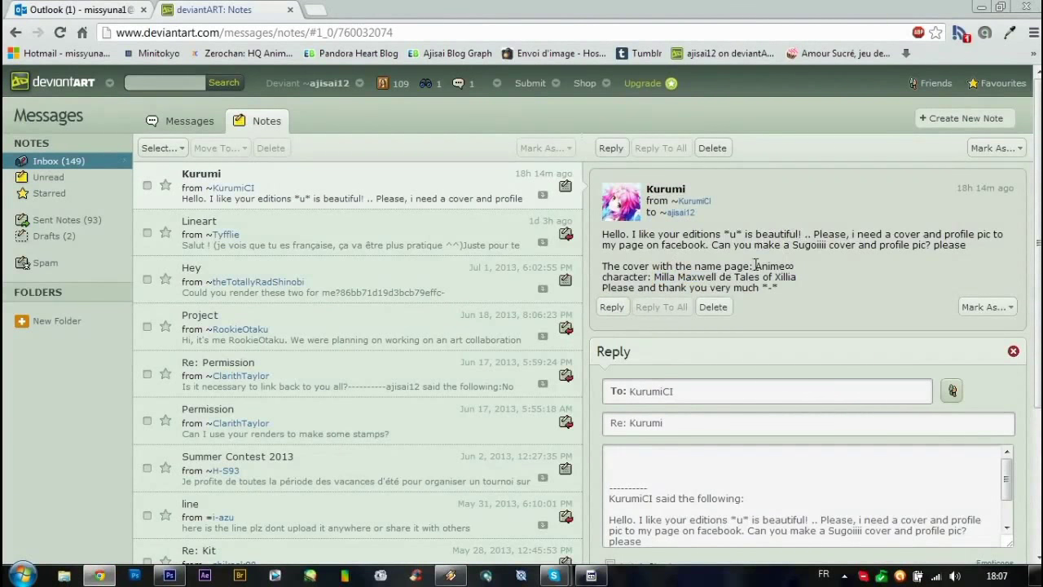
pyautogui.rightClick(789, 265)
pyautogui.click(807, 275)
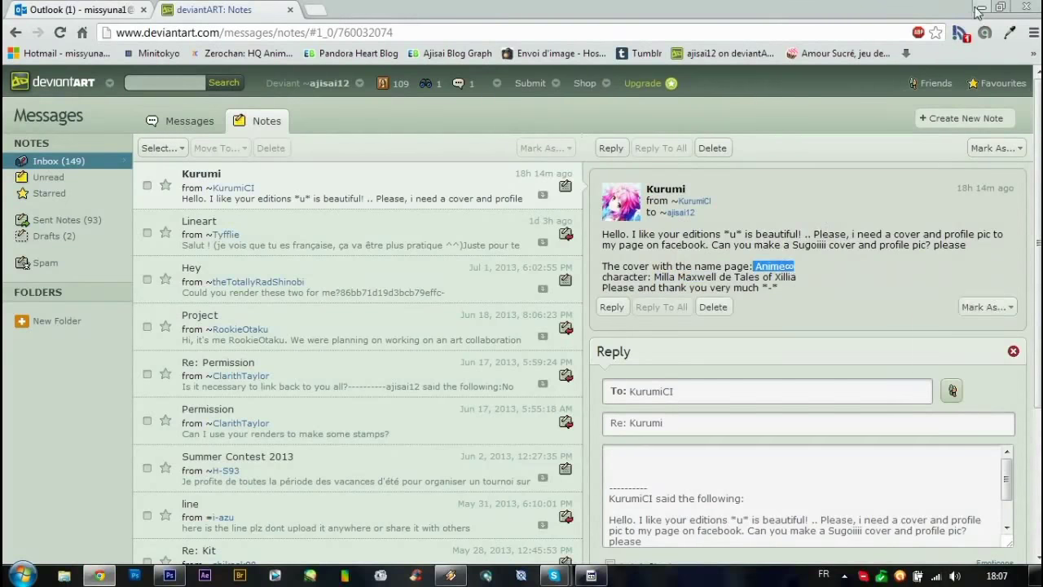
pyautogui.click(982, 6)
pyautogui.click(45, 224)
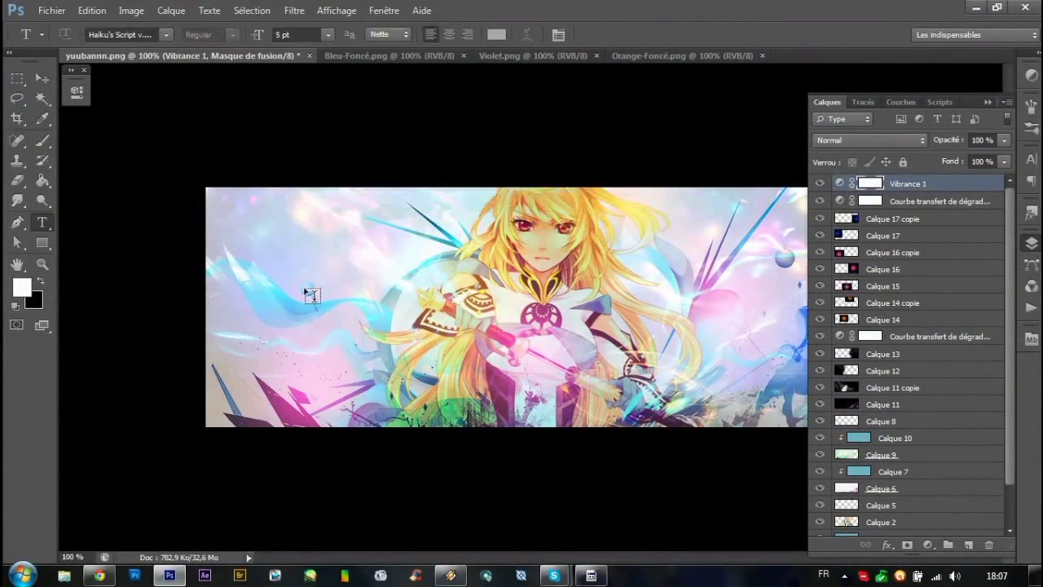
# Type the Tales Of Xillia title in iNked God at 7 pt, shifted left.
pyautogui.click(305, 287)
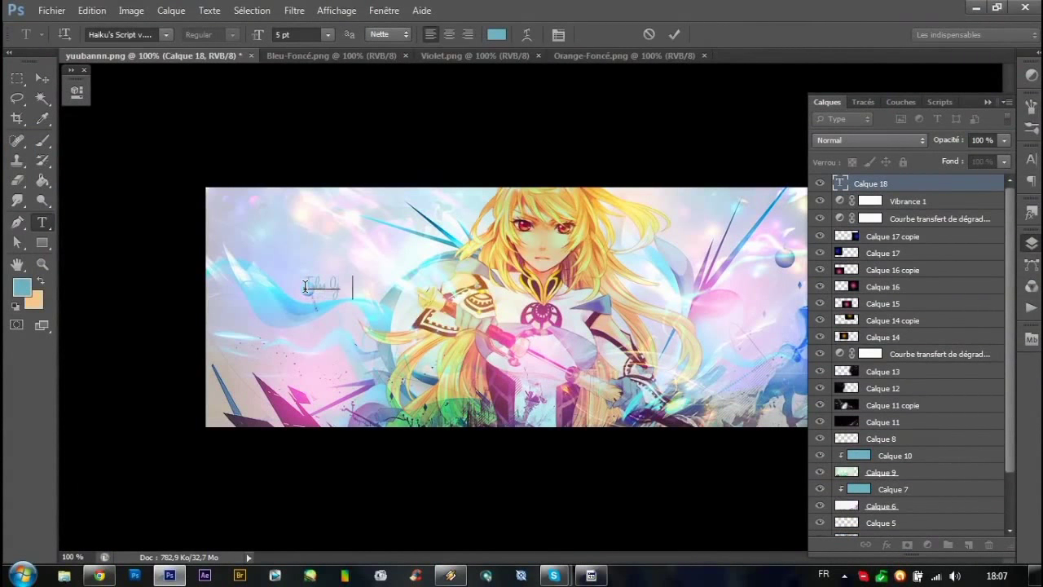
pyautogui.click(104, 577)
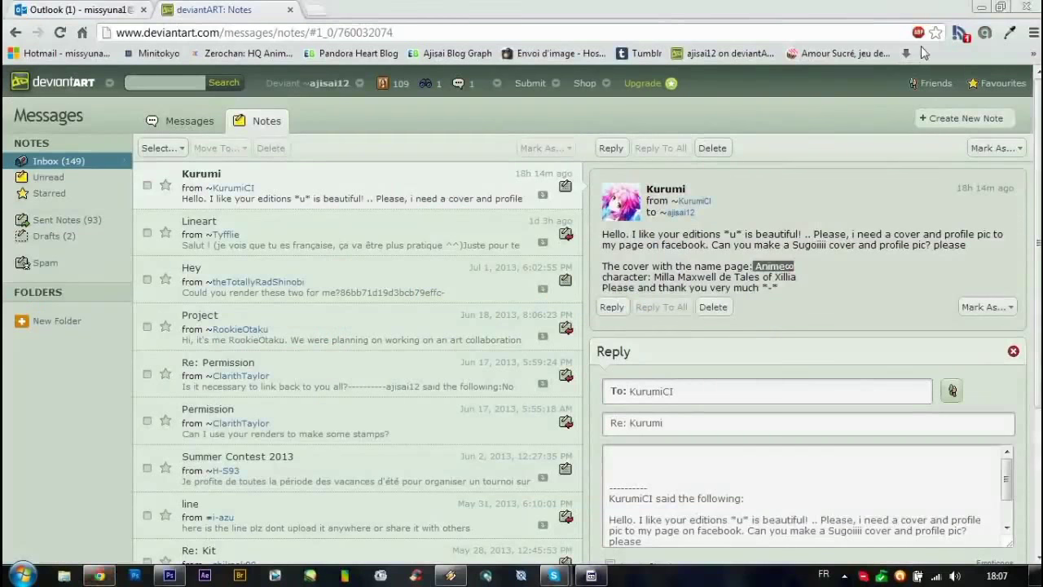
pyautogui.click(981, 10)
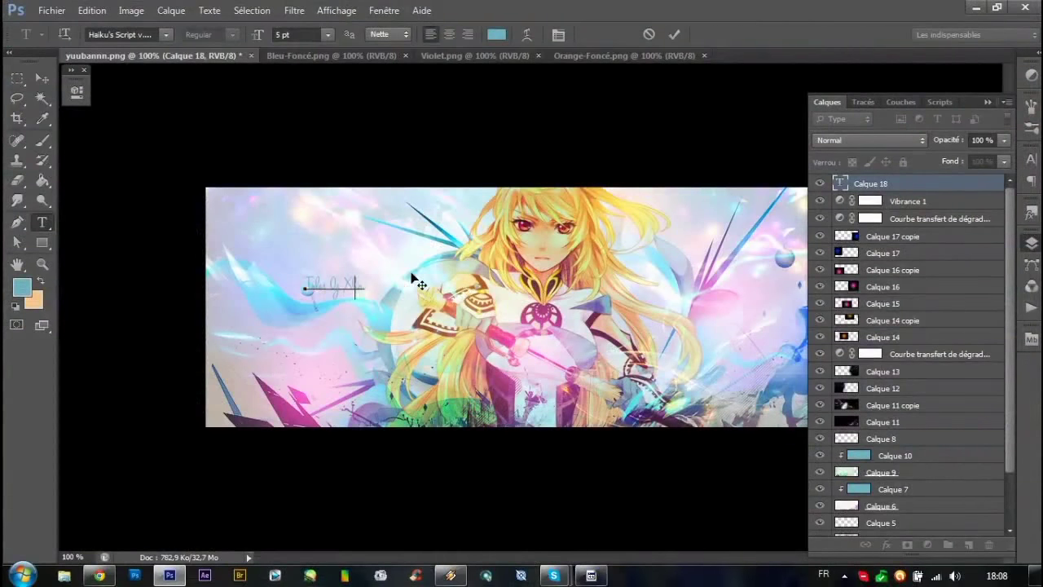
pyautogui.hotkey('ctrl', 'a')
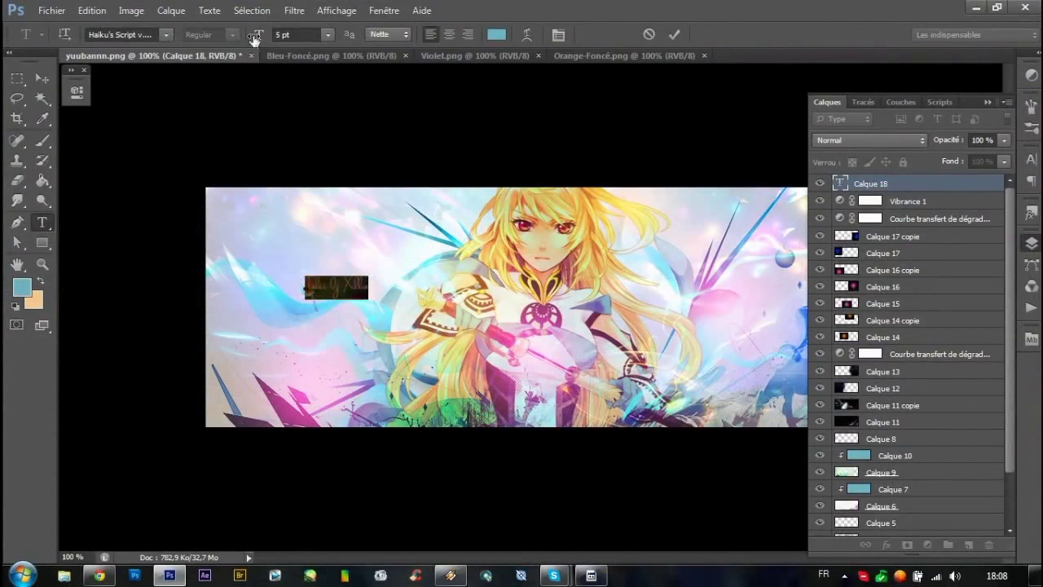
pyautogui.moveTo(255, 38); pyautogui.dragTo(259, 41)
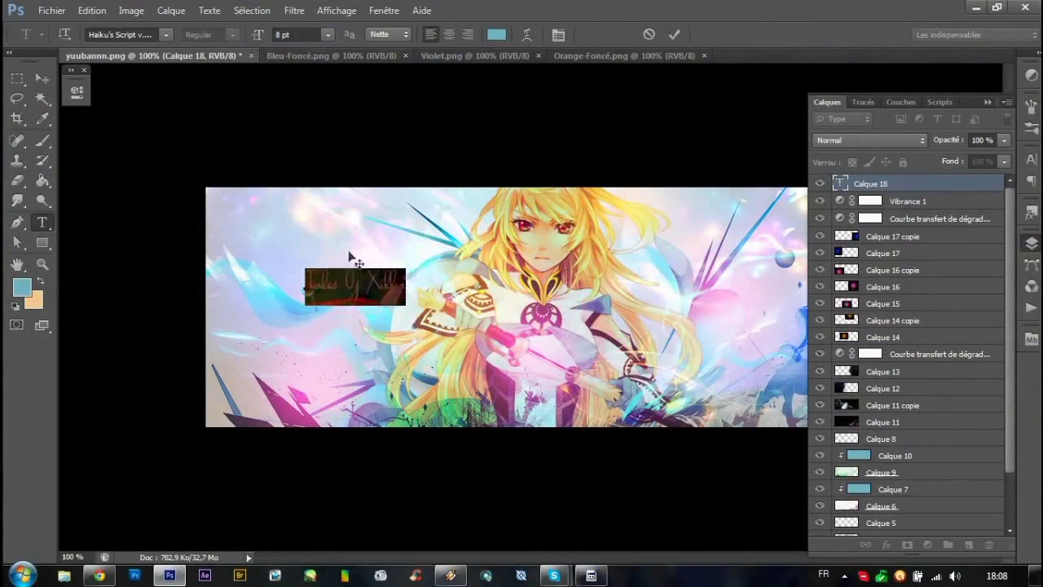
pyautogui.moveTo(352, 259); pyautogui.dragTo(307, 257)
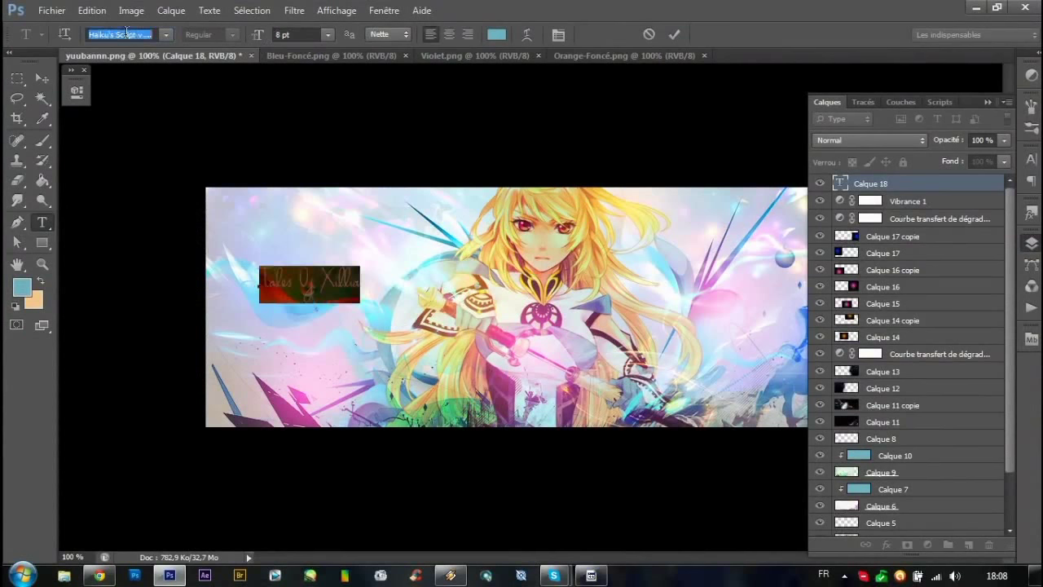
pyautogui.press('Down')
pyautogui.press('Down')
pyautogui.press('Down')
pyautogui.press('Down')
pyautogui.press('Down')
pyautogui.press('Down')
pyautogui.press('Down')
pyautogui.press('Up')
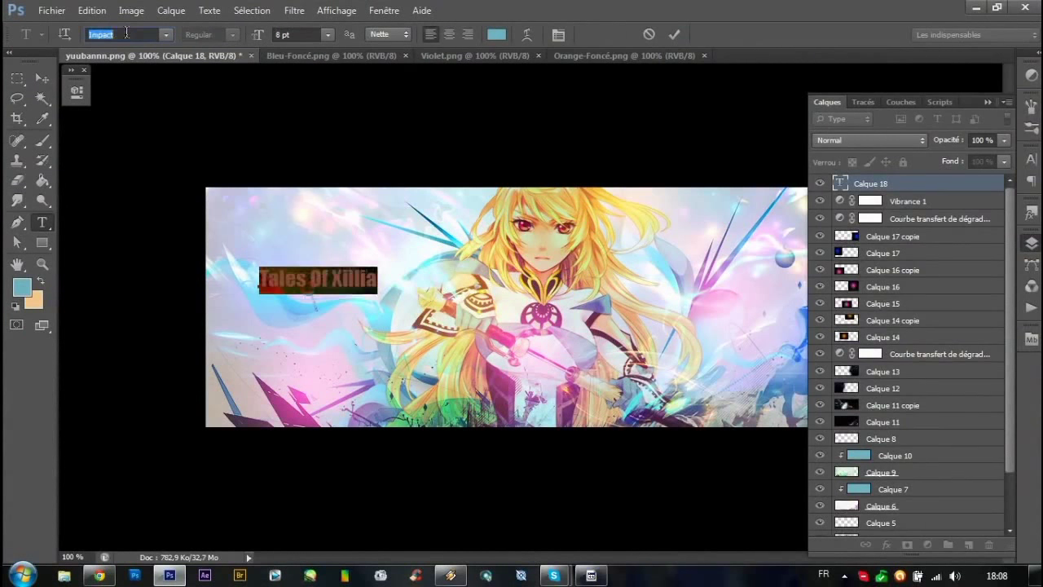
pyautogui.press('Down')
pyautogui.press('Down')
pyautogui.press('Down')
pyautogui.click(259, 35)
pyautogui.write('7')
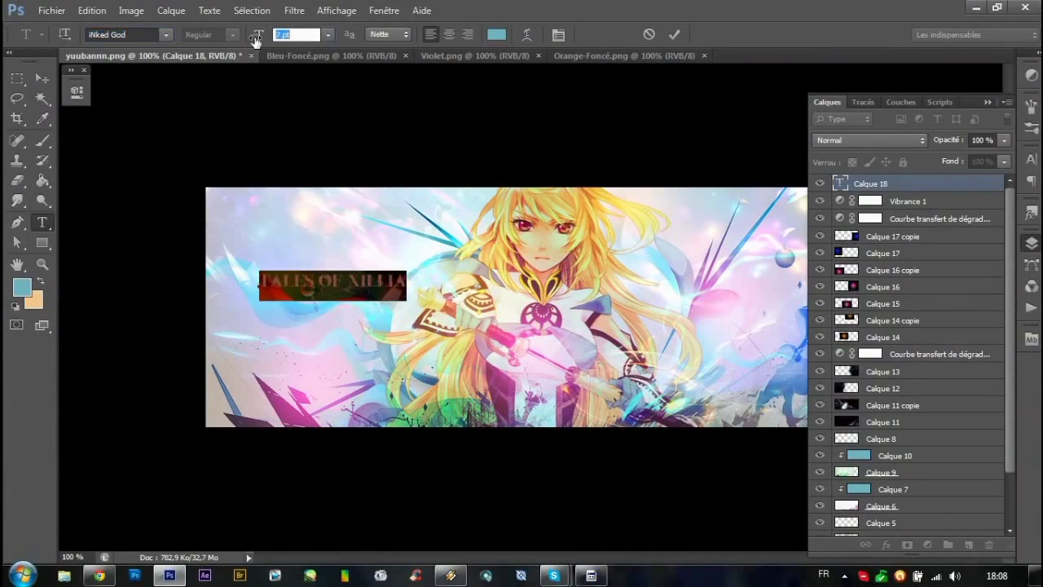
pyautogui.press('Return')
# Add a separate Anime∞ text layer set in Hurricane at 8 pt.
pyautogui.click(349, 337)
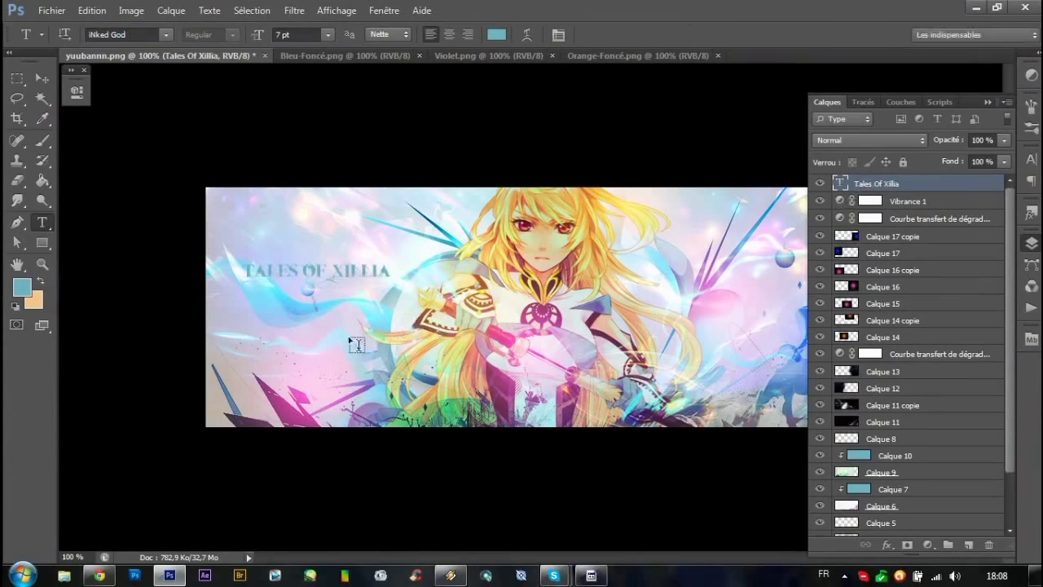
pyautogui.rightClick(349, 338)
pyautogui.press('Escape')
pyautogui.write('ANIME')
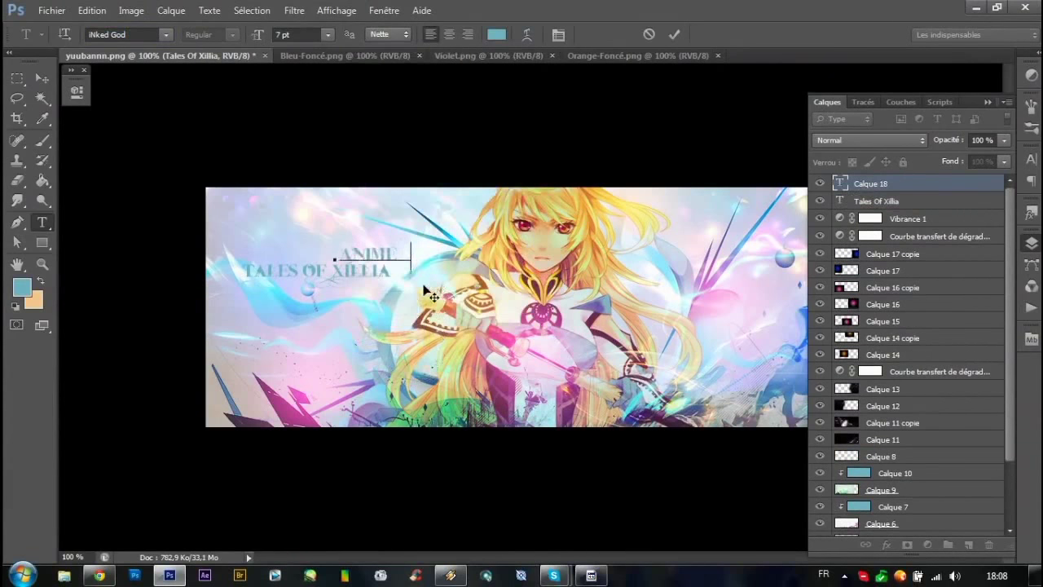
pyautogui.hotkey('ctrl', 'a')
pyautogui.click(139, 36)
pyautogui.press('Down')
pyautogui.press('Down')
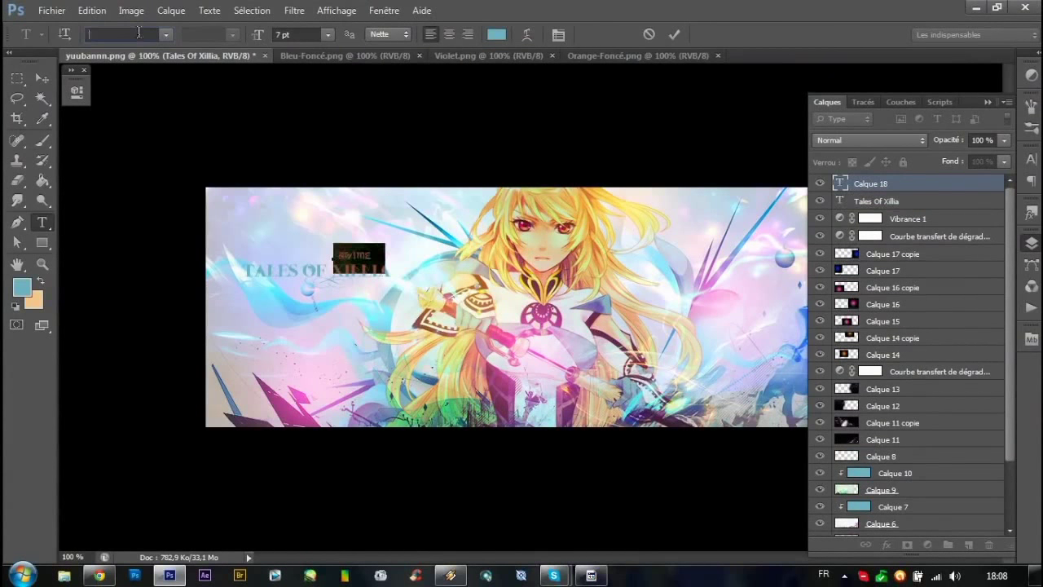
pyautogui.press('Down')
pyautogui.press('Down')
pyautogui.press('Down')
pyautogui.click(370, 253)
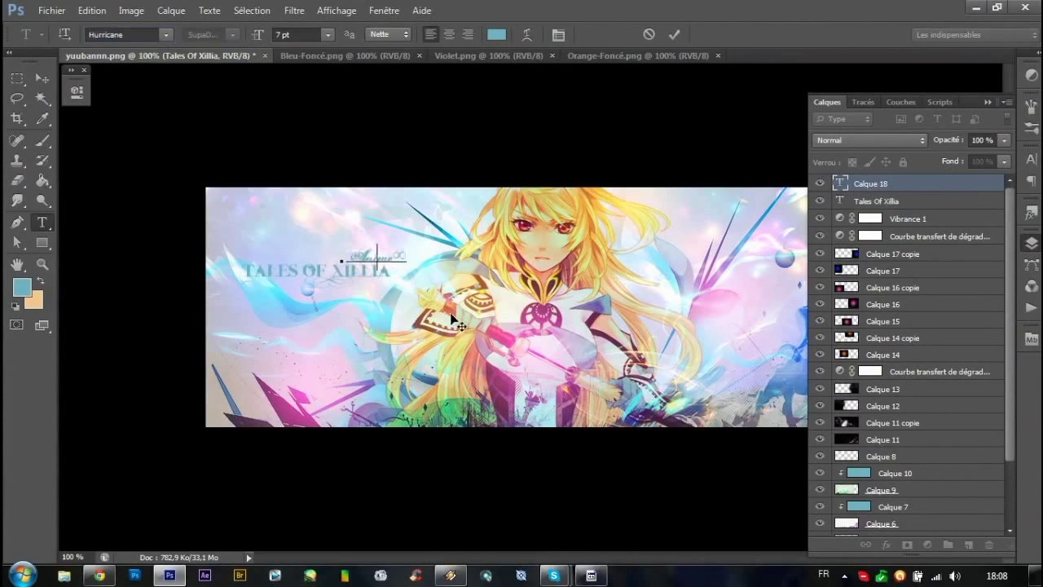
pyautogui.hotkey('ctrl', 'a')
pyautogui.moveTo(259, 36); pyautogui.dragTo(62, 75)
pyautogui.hotkey('ctrl', 'Return')
# Give the title layer a colour overlay of light cyan sampled from the banner.
pyautogui.click(43, 78)
pyautogui.rightClick(885, 201)
pyautogui.click(712, 96)
pyautogui.click(585, 270)
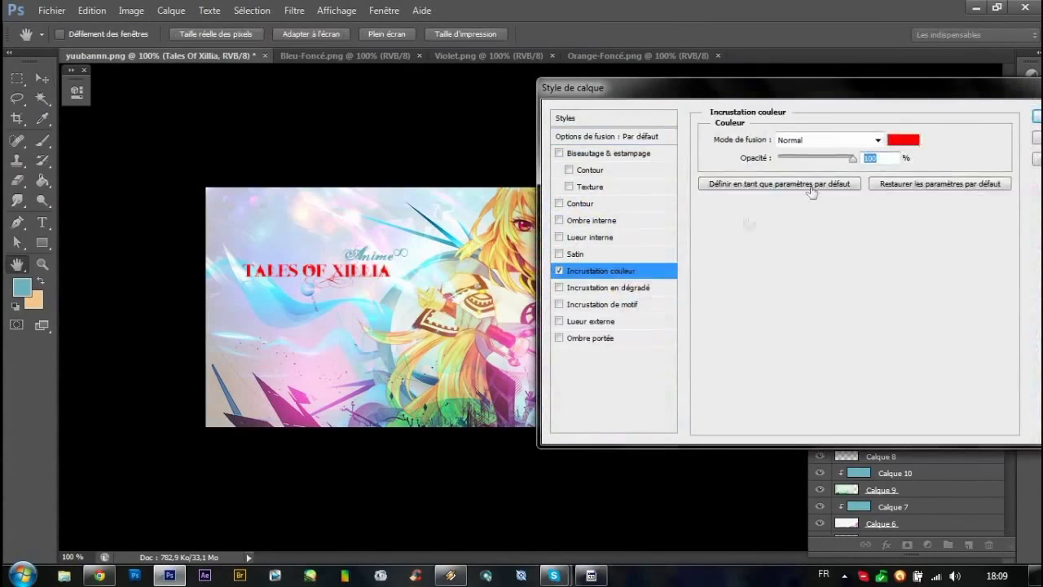
pyautogui.click(859, 139)
pyautogui.click(391, 300)
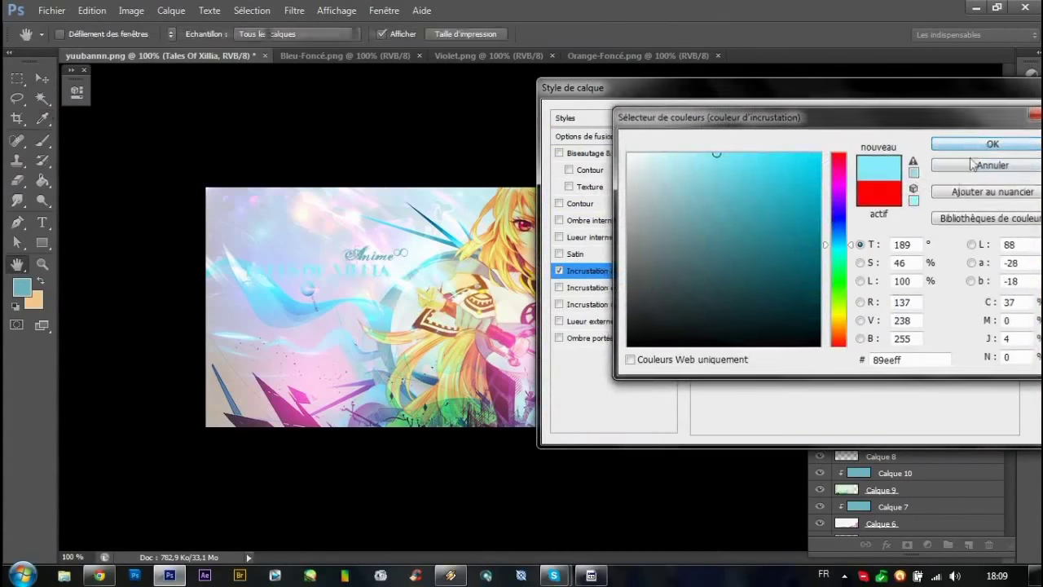
pyautogui.click(990, 143)
# Add a gradient overlay, white stroke and drop shadow to the title and apply.
pyautogui.click(640, 290)
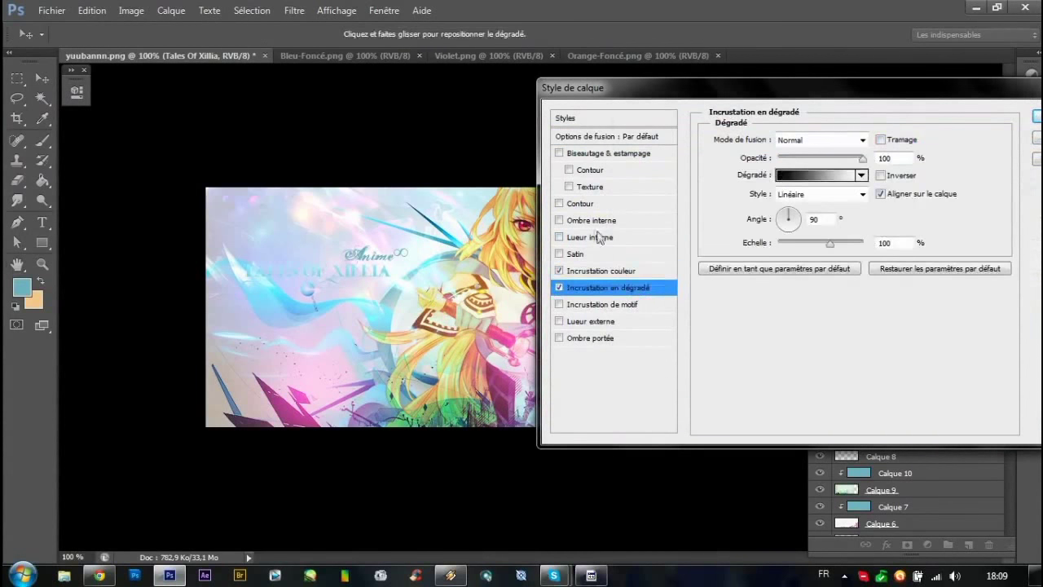
pyautogui.click(580, 204)
pyautogui.click(756, 244)
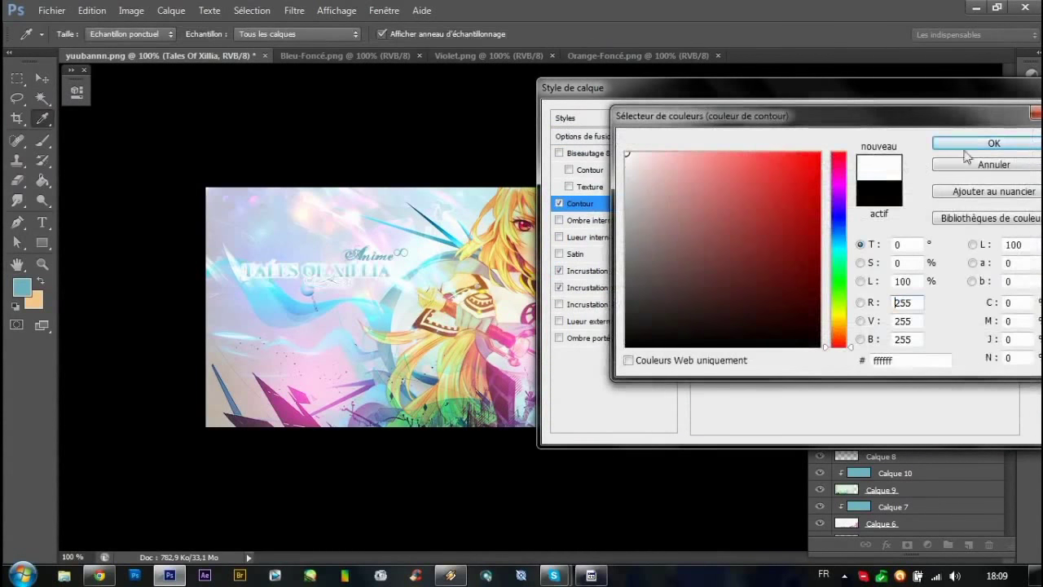
pyautogui.click(996, 142)
pyautogui.click(608, 339)
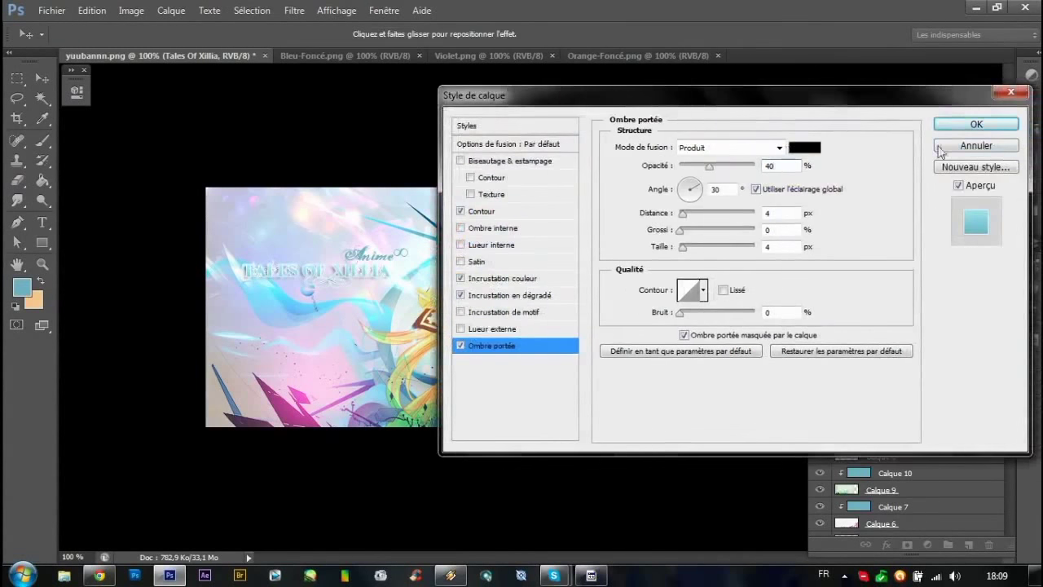
pyautogui.click(978, 123)
# Set the Tales Of Xillia title in Osaka-Sans Serif and nudge it up-left.
pyautogui.press('t')
pyautogui.tripleClick(310, 271)
pyautogui.click(123, 34)
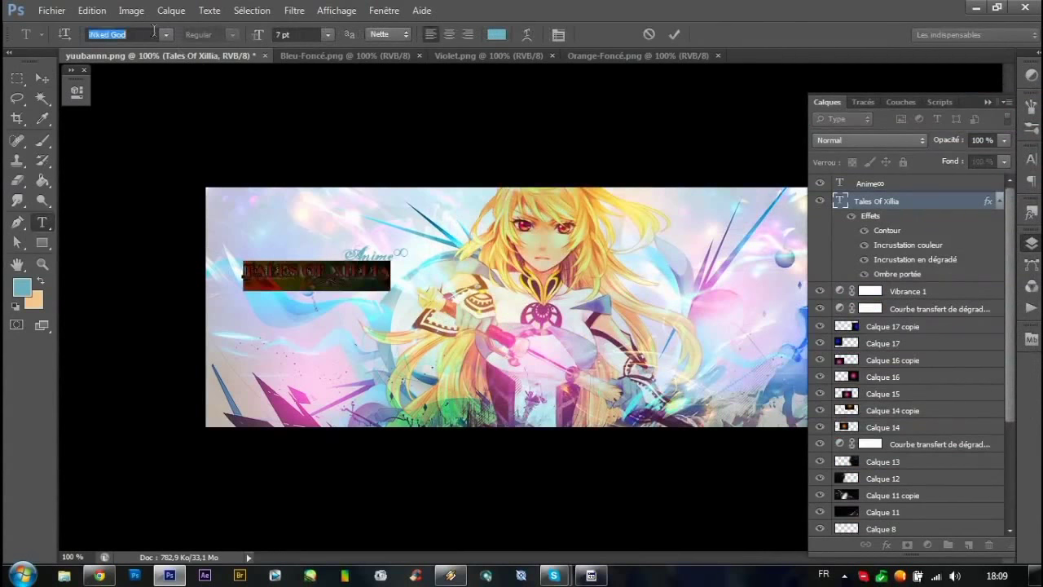
pyautogui.press('Down')
pyautogui.press('Down')
pyautogui.press('Down')
pyautogui.press('Down')
pyautogui.press('Down')
pyautogui.press('Down')
pyautogui.press('Down')
pyautogui.press('Down')
pyautogui.press('Down')
pyautogui.press('Down')
pyautogui.press('Down')
pyautogui.press('Down')
pyautogui.press('Down')
pyautogui.press('Down')
pyautogui.press('Down')
pyautogui.press('Down')
pyautogui.press('Down')
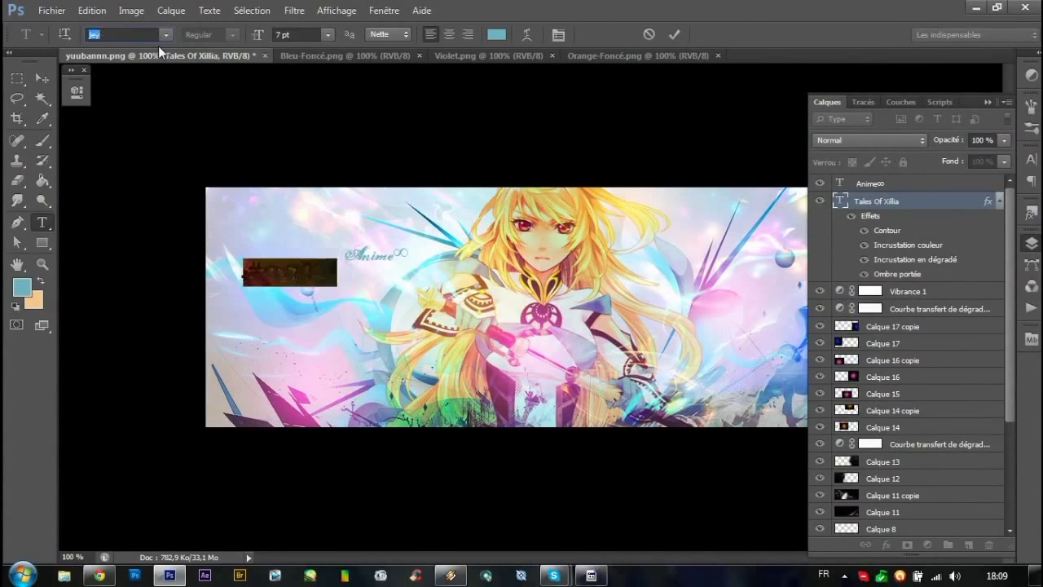
pyautogui.press('Down')
pyautogui.press('Down')
pyautogui.press('Down')
pyautogui.press('Down')
pyautogui.press('Down')
pyautogui.press('Down')
pyautogui.press('Down')
pyautogui.press('Down')
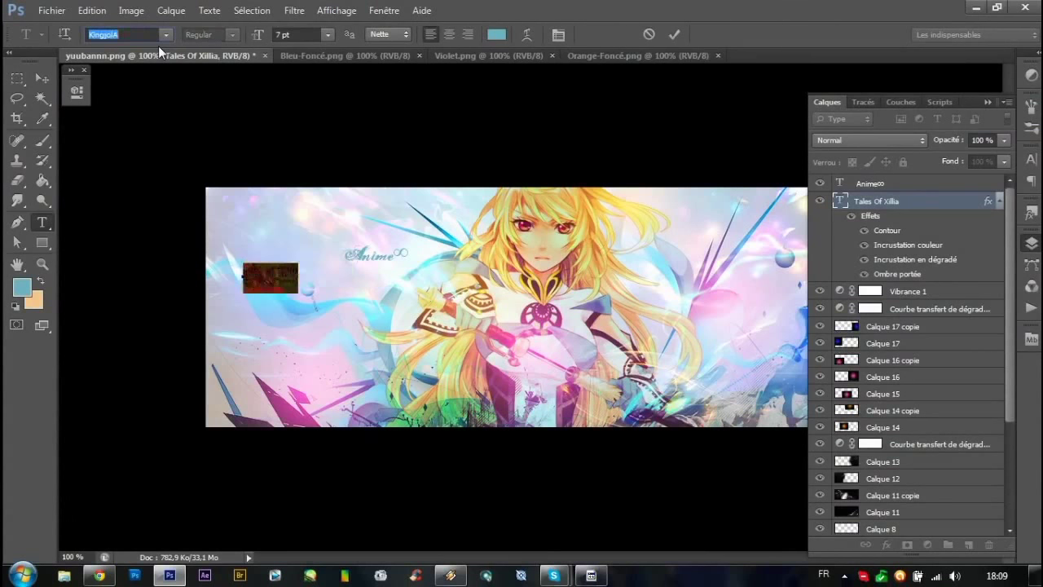
pyautogui.click(171, 33)
pyautogui.moveTo(354, 294); pyautogui.dragTo(355, 355)
pyautogui.click(163, 326)
pyautogui.press('Down')
pyautogui.press('Down')
pyautogui.press('Down')
pyautogui.moveTo(373, 320); pyautogui.dragTo(368, 316)
# Restyle Anime∞ in Iskoola Pota at 7 pt, placed just above the title.
pyautogui.doubleClick(839, 182)
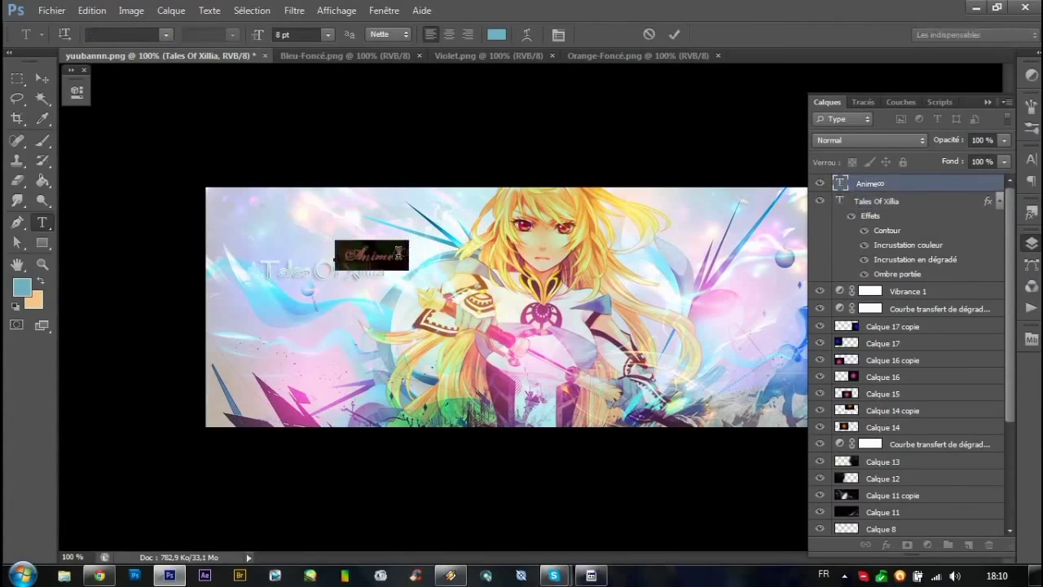
pyautogui.click(162, 35)
pyautogui.click(179, 119)
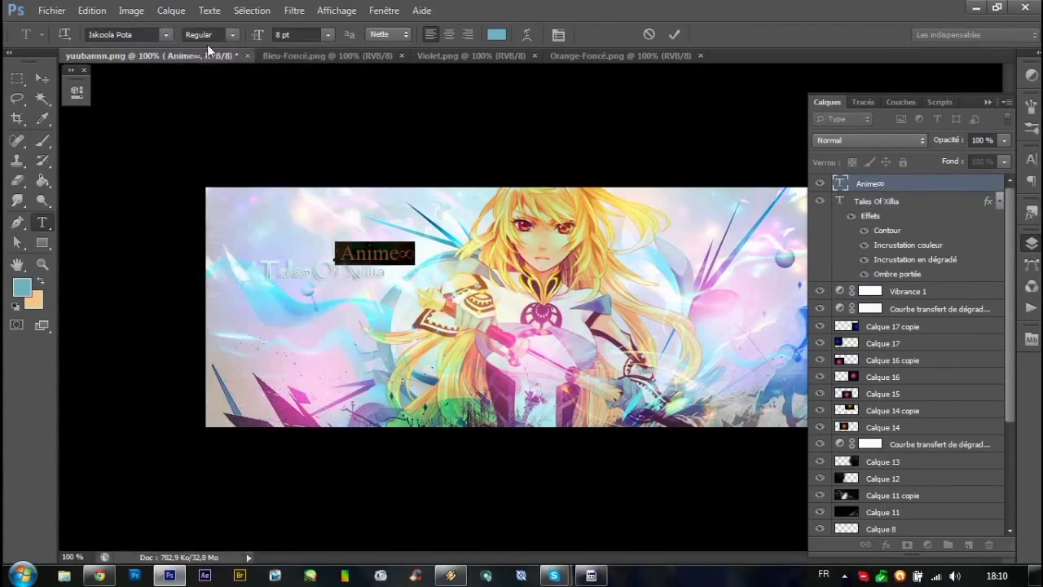
pyautogui.moveTo(258, 35); pyautogui.dragTo(248, 37)
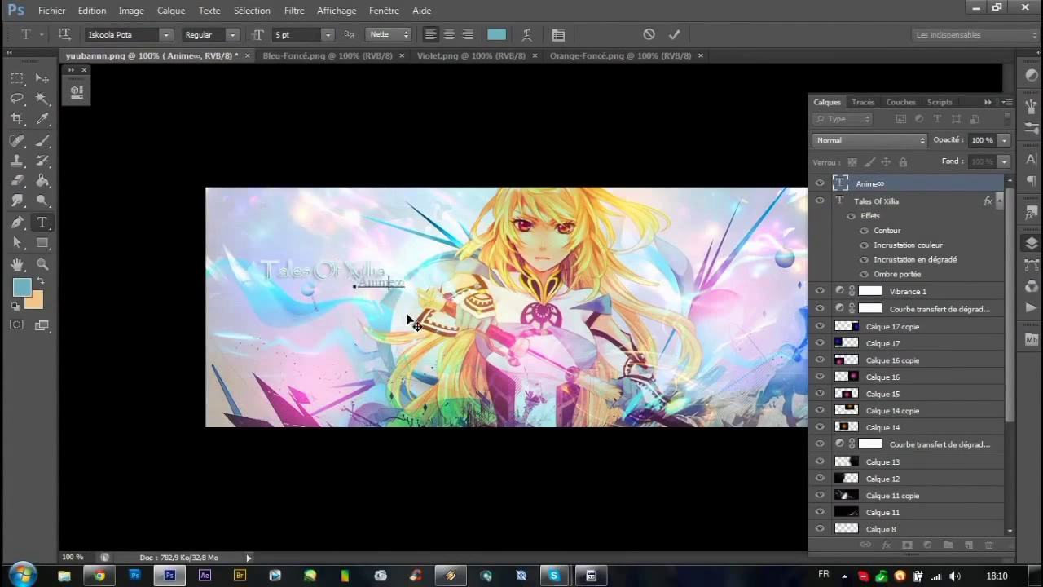
pyautogui.moveTo(405, 323)
pyautogui.mouseDown()
pyautogui.moveTo(361, 326)
pyautogui.moveTo(350, 290)
pyautogui.mouseUp()
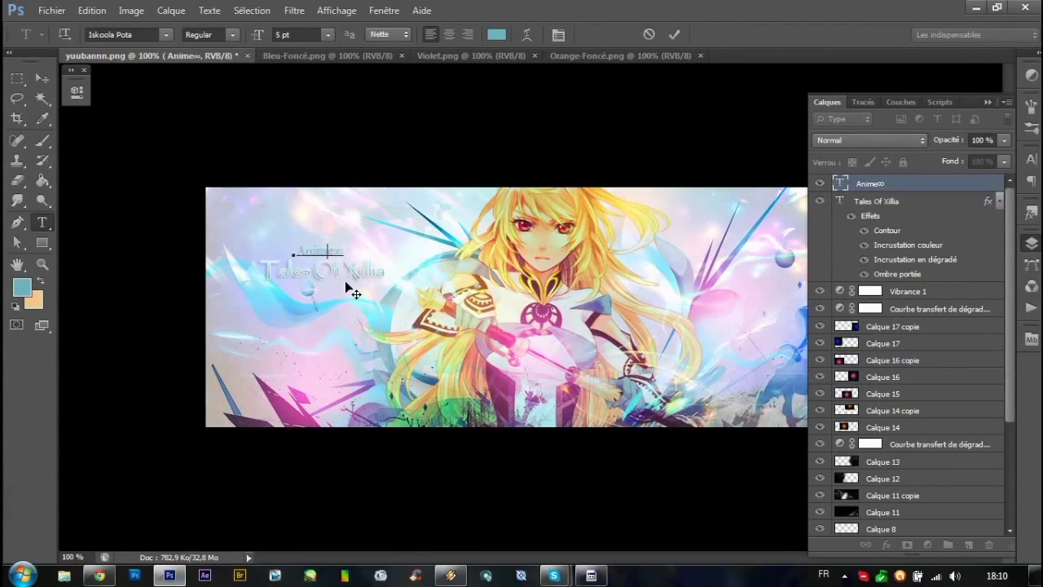
pyautogui.doubleClick(339, 247)
pyautogui.hotkey('ctrl', 'shift', '.')
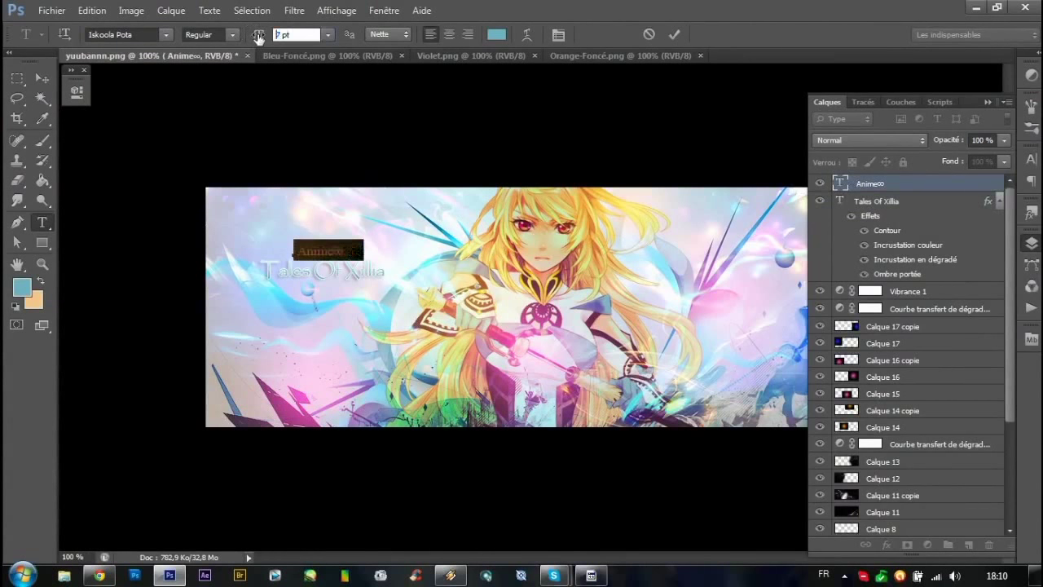
pyautogui.rightClick(882, 203)
# Give Anime∞ a colour overlay of light cyan sampled from the banner.
pyautogui.click(750, 93)
pyautogui.click(522, 278)
pyautogui.click(800, 152)
pyautogui.click(376, 379)
pyautogui.click(399, 289)
pyautogui.press('Return')
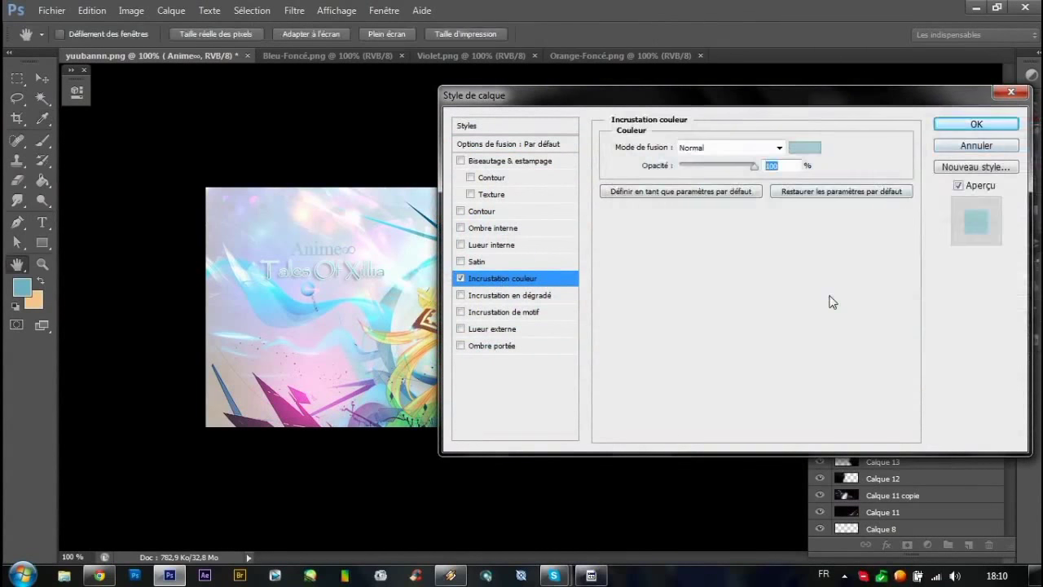
# Add a gradient overlay and white outline to Anime∞ and apply.
pyautogui.click(531, 295)
pyautogui.click(534, 213)
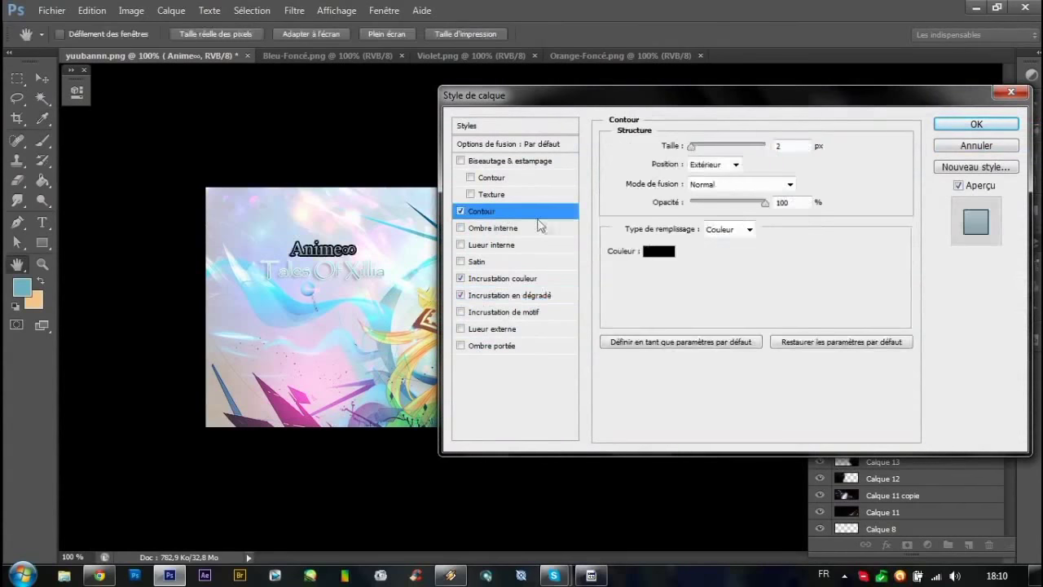
pyautogui.click(663, 303)
pyautogui.press('Return')
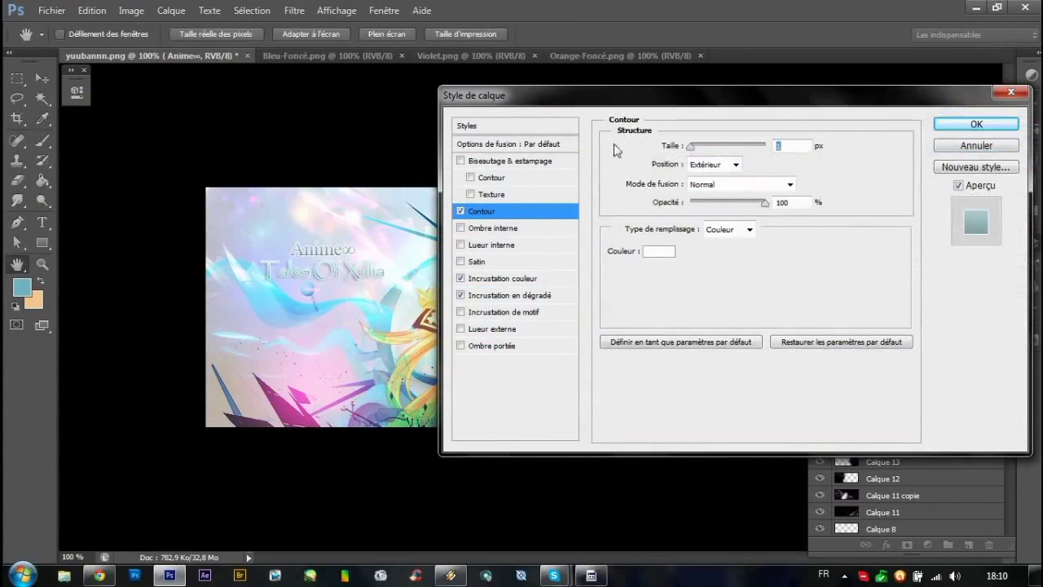
pyautogui.click(956, 126)
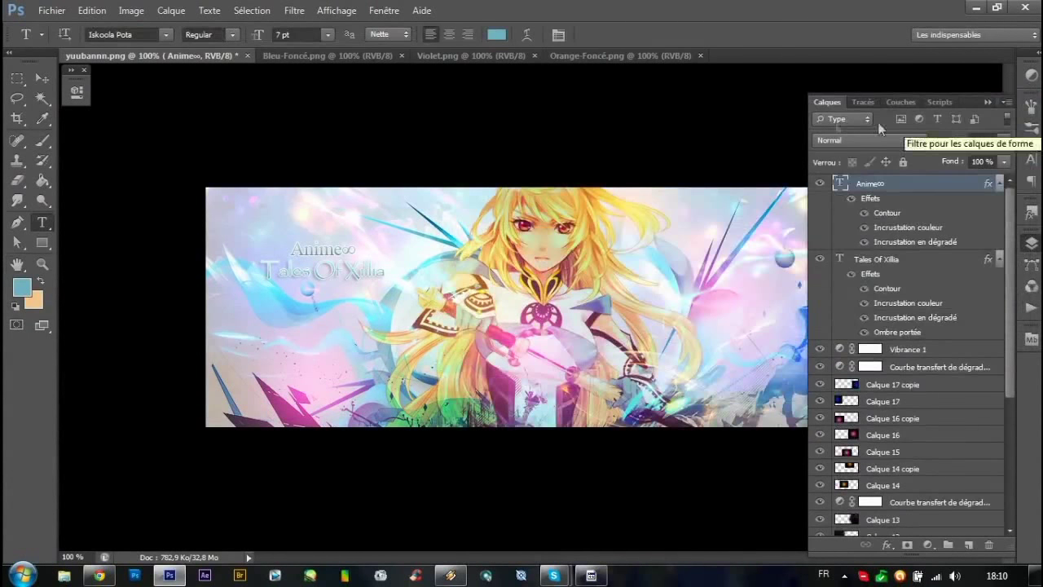
# Set Anime∞ in JaneAusten and reposition it near the Tales Of Xillia title.
pyautogui.doubleClick(322, 243)
pyautogui.click(121, 35)
pyautogui.press('Down')
pyautogui.press('Down')
pyautogui.press('Down')
pyautogui.press('Down')
pyautogui.press('Up')
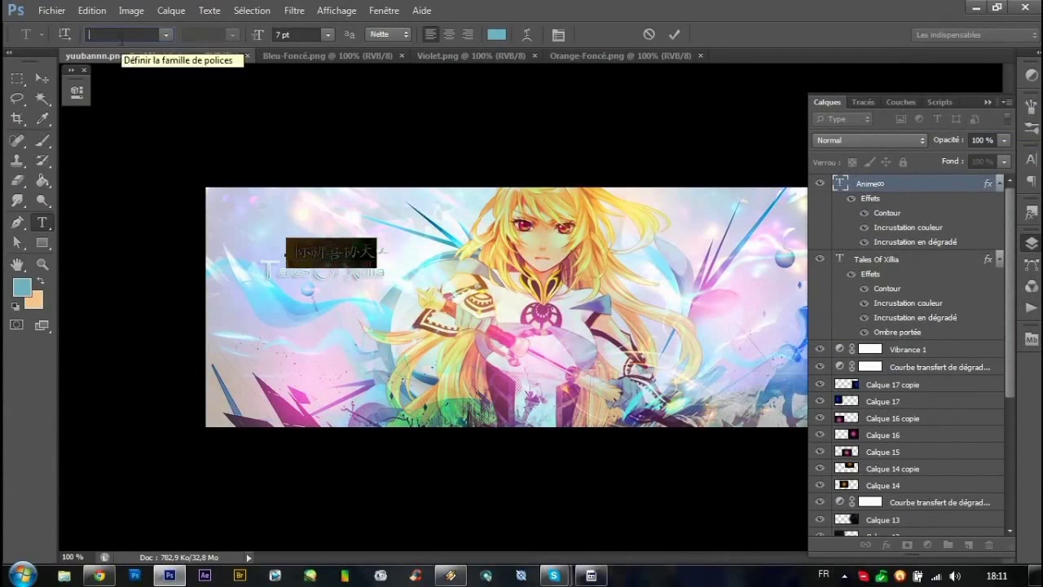
pyautogui.press('Return')
pyautogui.moveTo(432, 341); pyautogui.dragTo(419, 332)
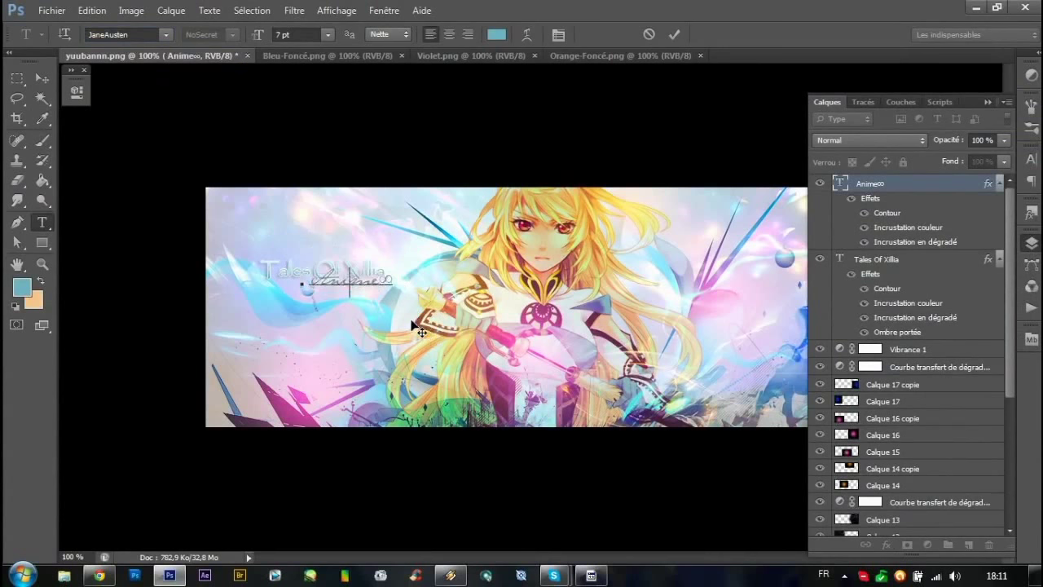
# Try Jellyka, Kristen ITC and other fonts on Anime∞, committing a script font.
pyautogui.hotkey('ctrl', 'a')
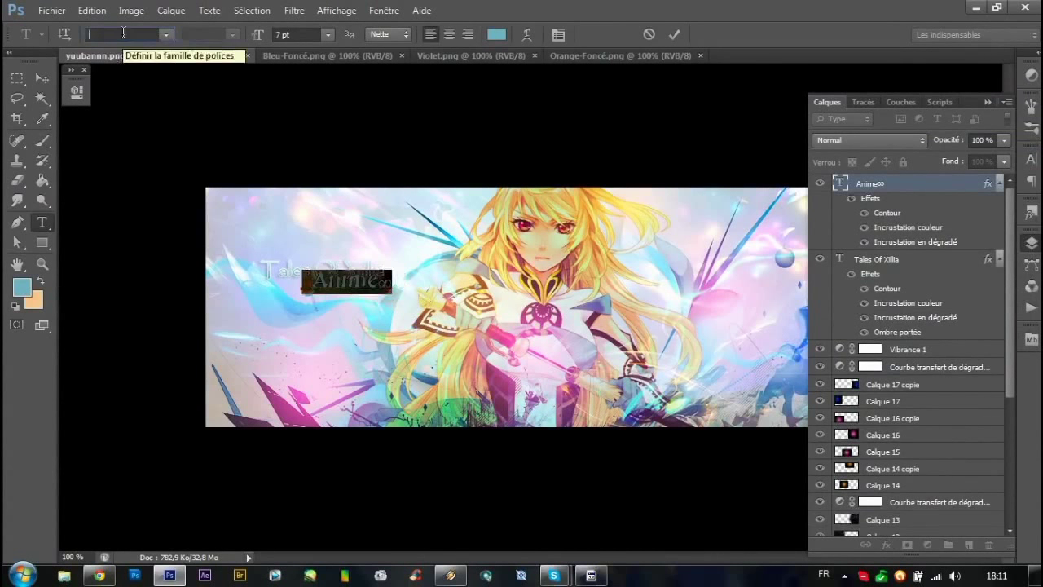
pyautogui.press('Down')
pyautogui.press('Down')
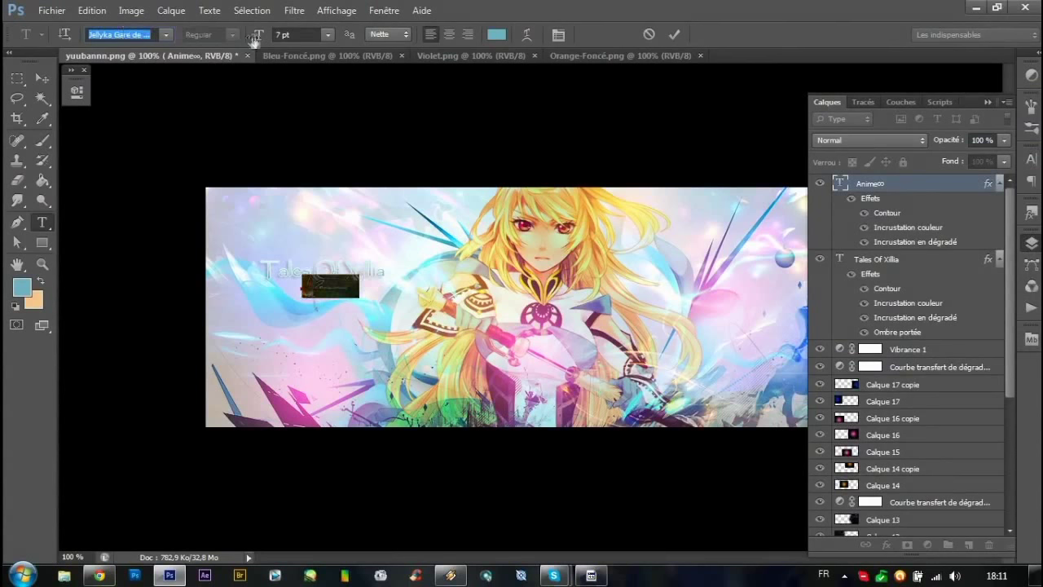
pyautogui.press('Down')
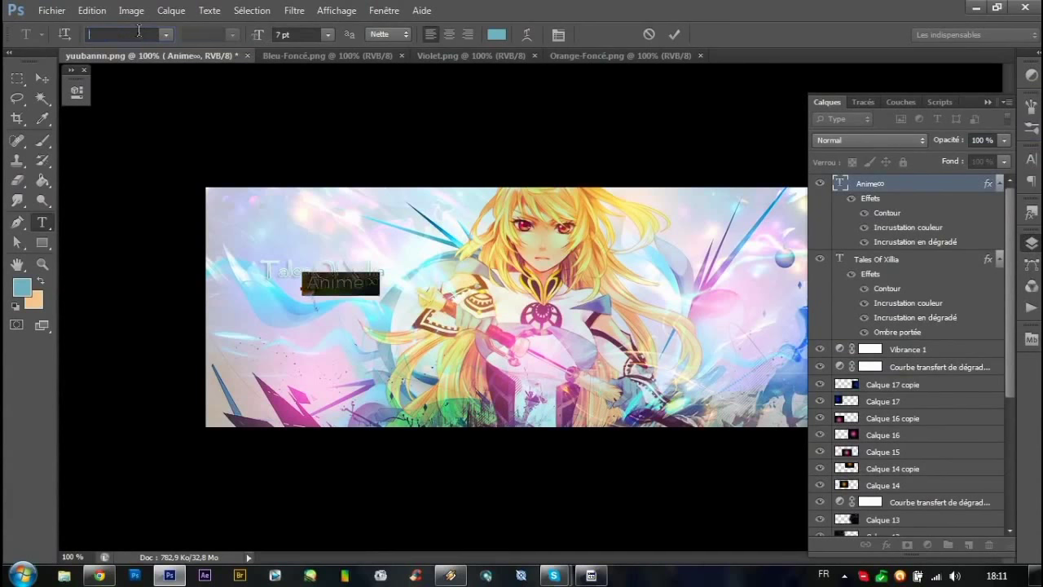
pyautogui.press('Down')
pyautogui.press('Down')
pyautogui.press('Down')
pyautogui.press('Down')
pyautogui.press('Down')
pyautogui.press('Down')
pyautogui.press('Down')
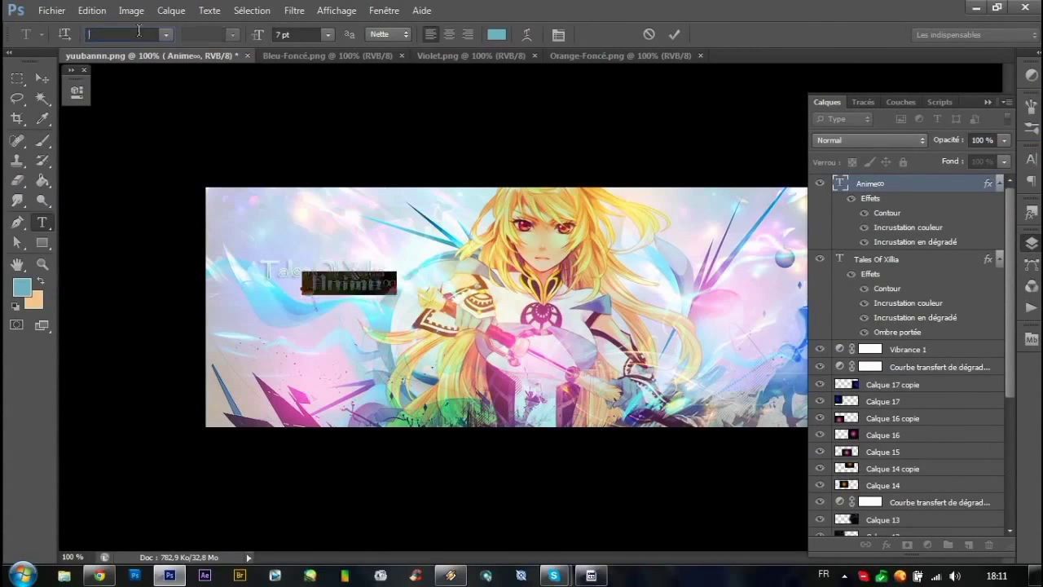
pyautogui.press('Down')
pyautogui.click(166, 35)
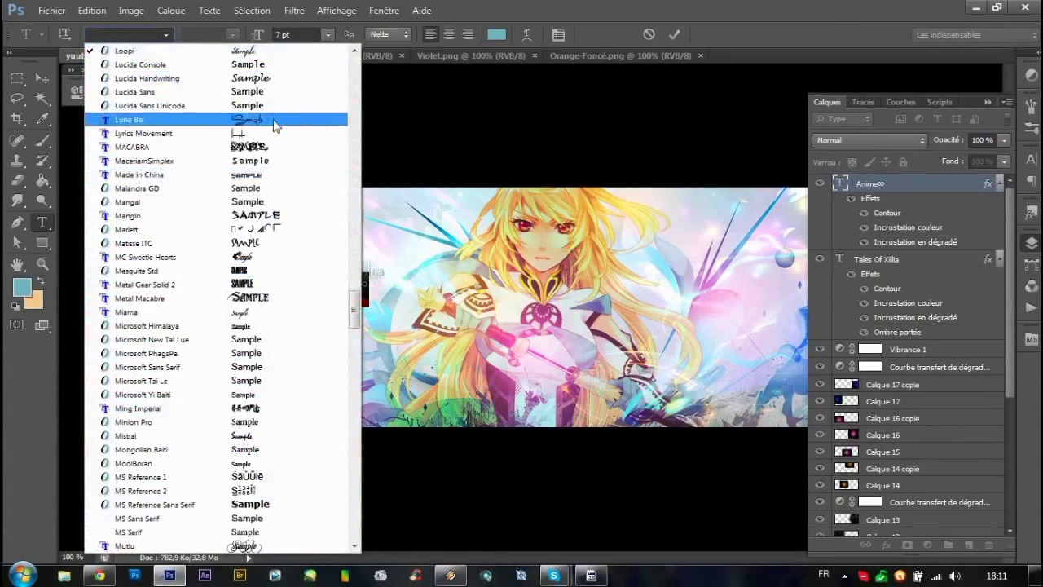
pyautogui.click(269, 133)
pyautogui.press('Down')
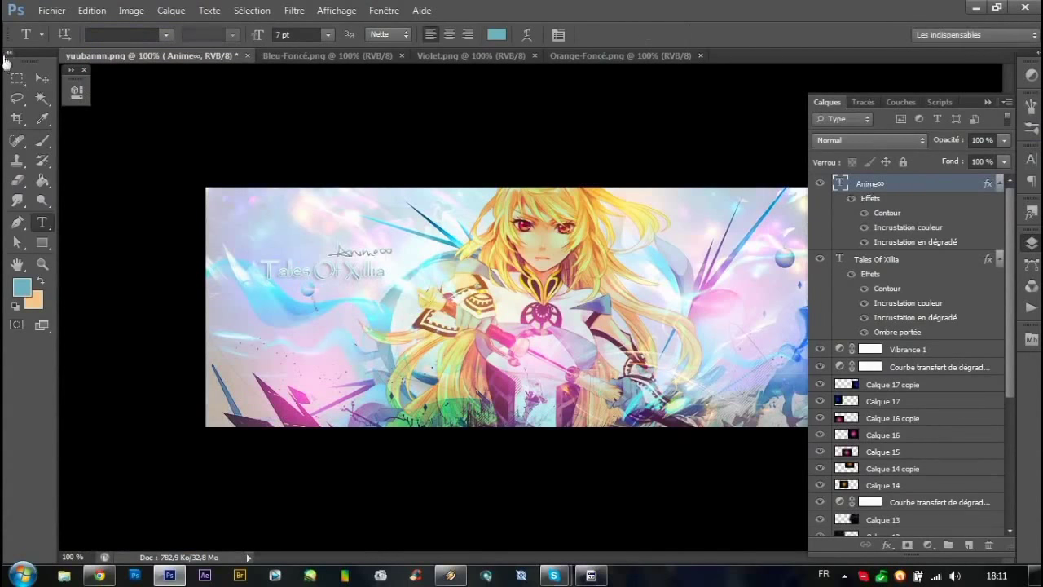
pyautogui.click(40, 81)
# Stamp the merged banner onto a new top layer with Apply Image.
pyautogui.click(969, 544)
pyautogui.click(131, 10)
pyautogui.click(245, 226)
pyautogui.press('Return')
pyautogui.click(307, 14)
pyautogui.moveTo(316, 331)
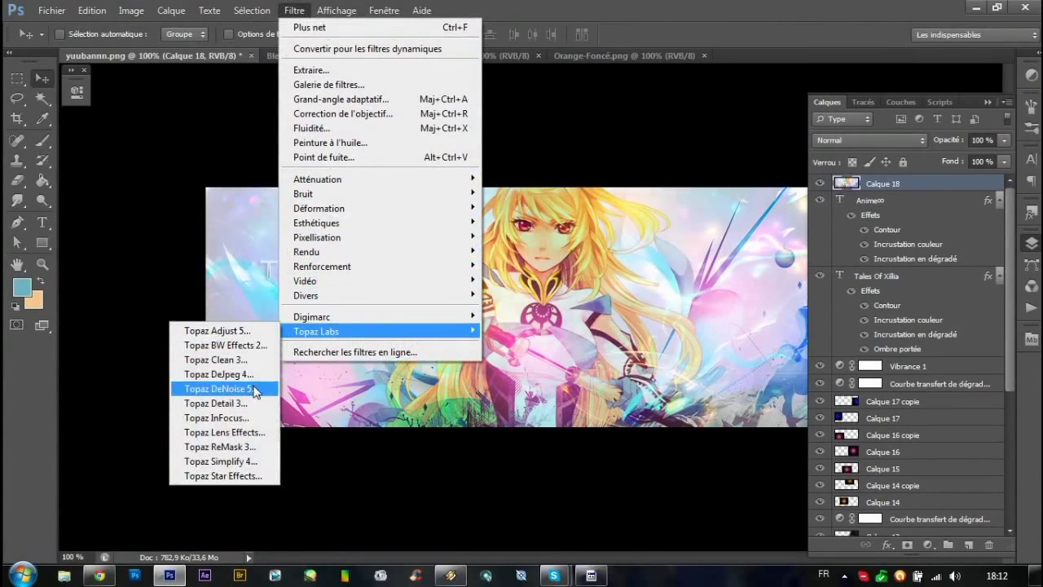
# Denoise the merged layer with Topaz DeNoise 5, then stamp a fresh merged copy onto Calque 19.
pyautogui.click(256, 389)
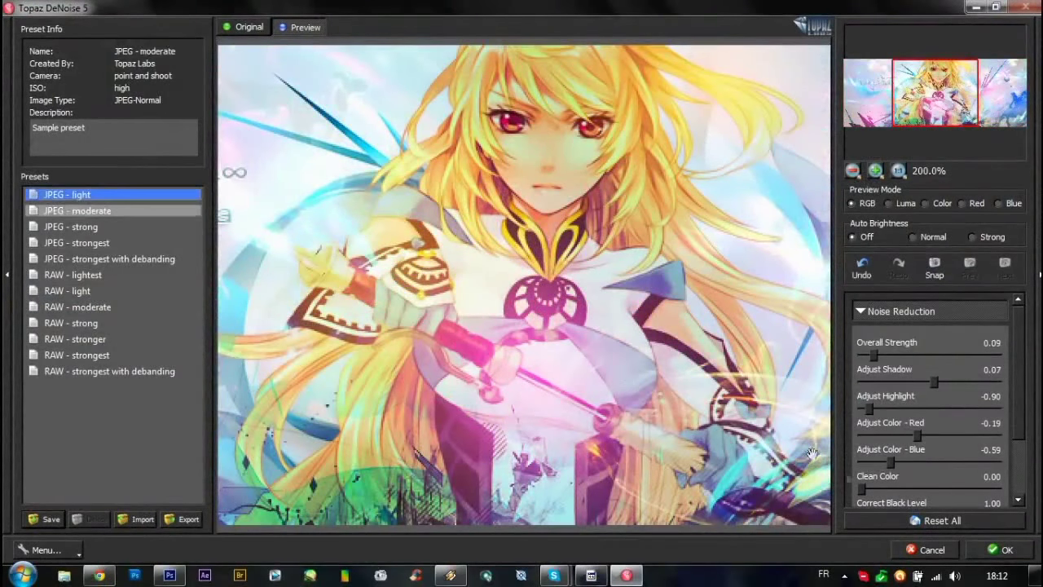
pyautogui.click(1001, 549)
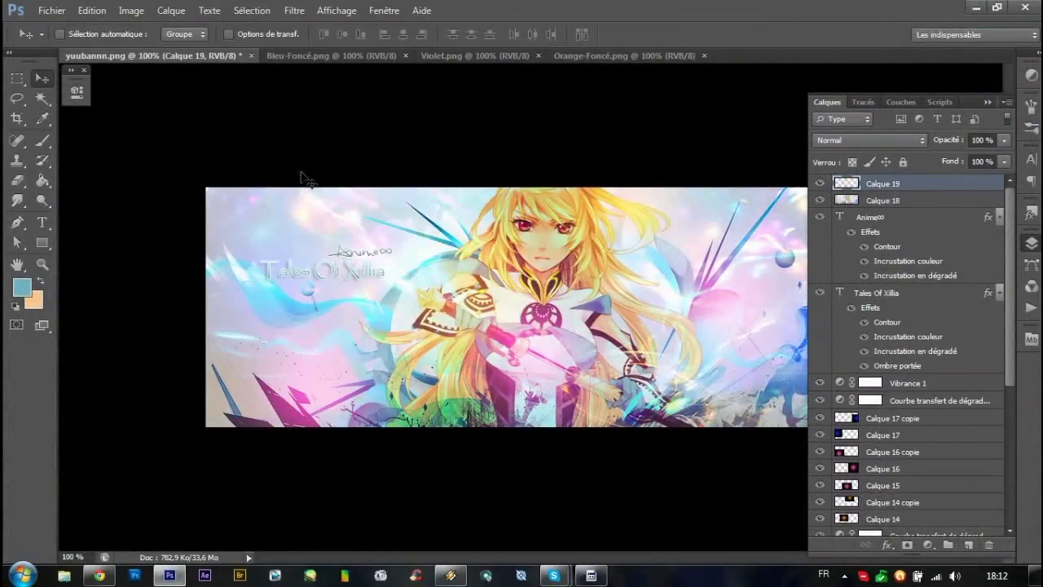
pyautogui.click(132, 10)
pyautogui.click(233, 225)
pyautogui.click(669, 149)
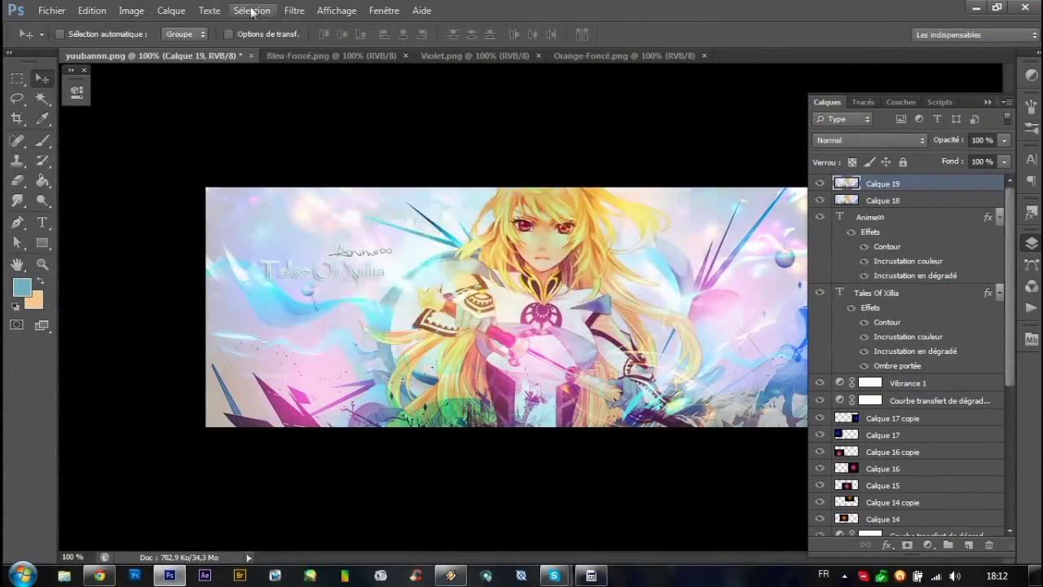
# Give Calque 19 a warm film look with Topaz Adjust 5's Film Collection preset.
pyautogui.click(295, 9)
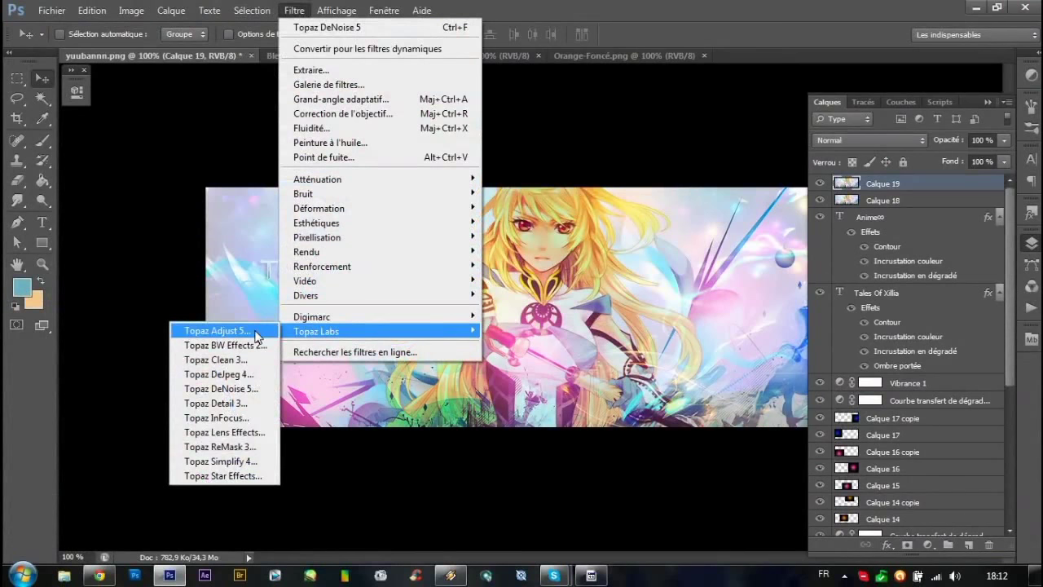
pyautogui.click(255, 332)
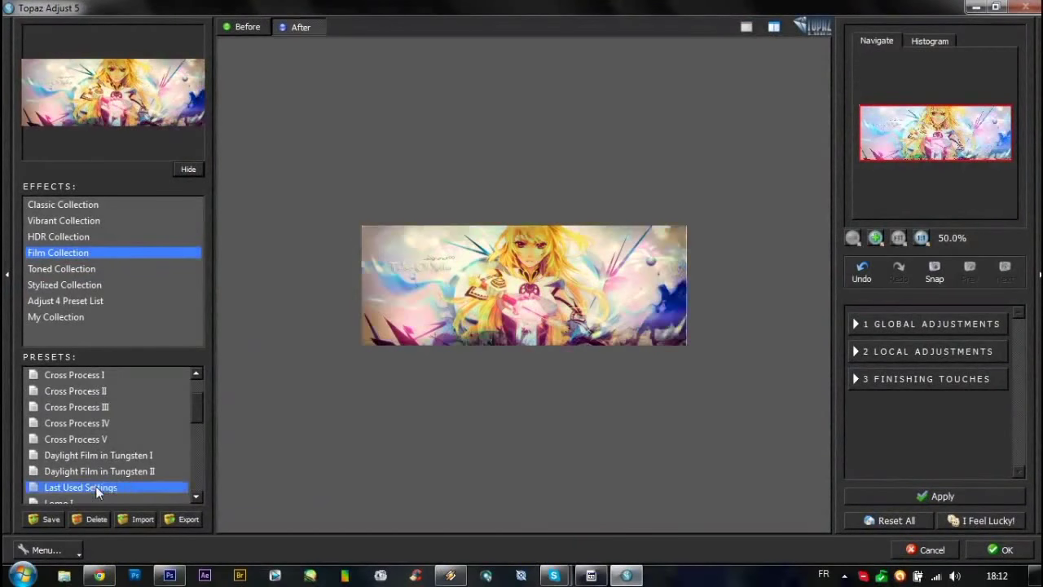
pyautogui.click(876, 379)
pyautogui.click(875, 238)
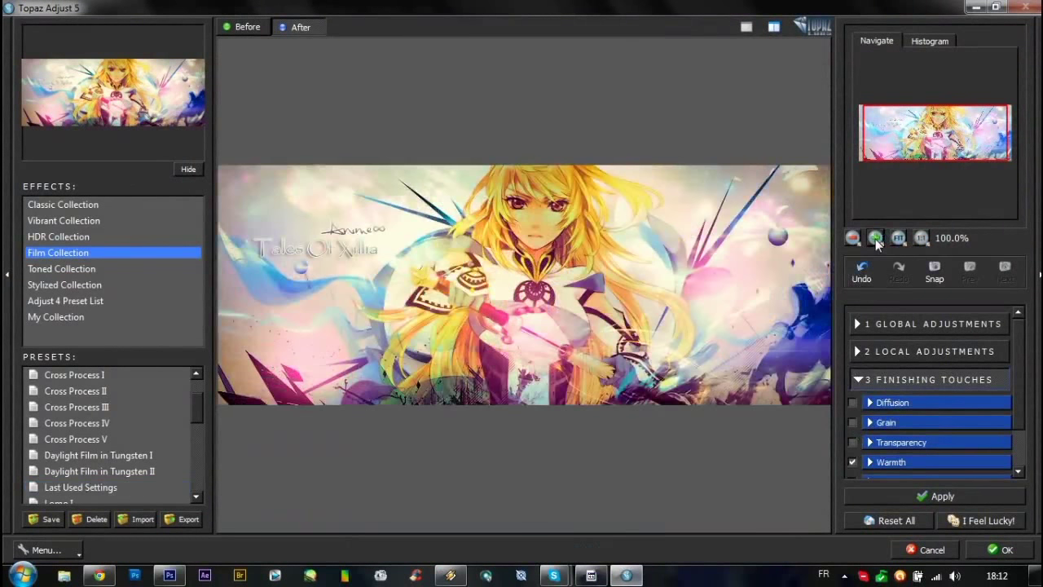
pyautogui.click(998, 550)
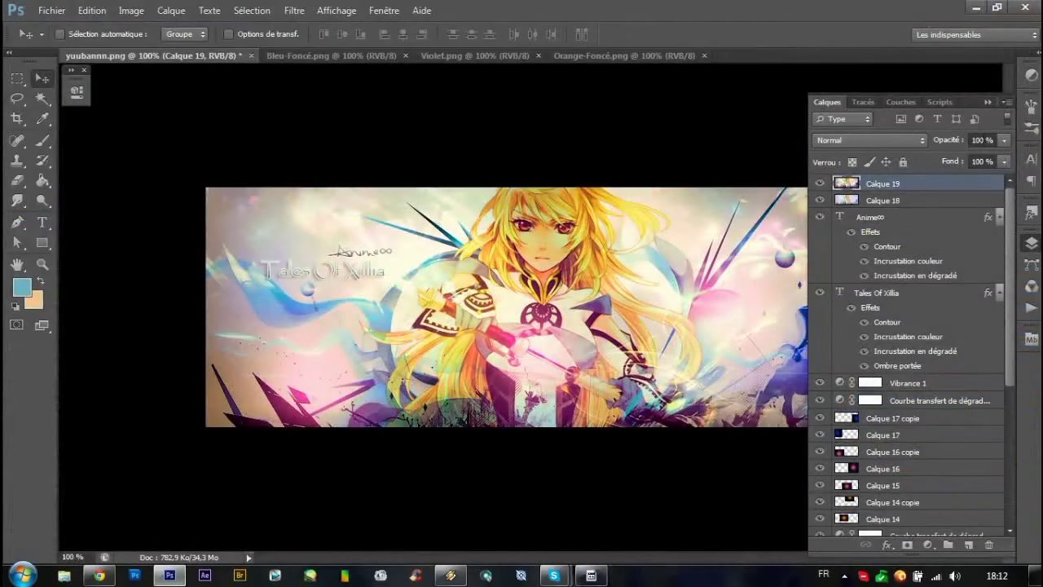
pyautogui.click(968, 544)
# Stamp the banner onto Calque 20, Gaussian-blur it and blend it in Soft Light.
pyautogui.click(132, 10)
pyautogui.click(221, 229)
pyautogui.click(669, 157)
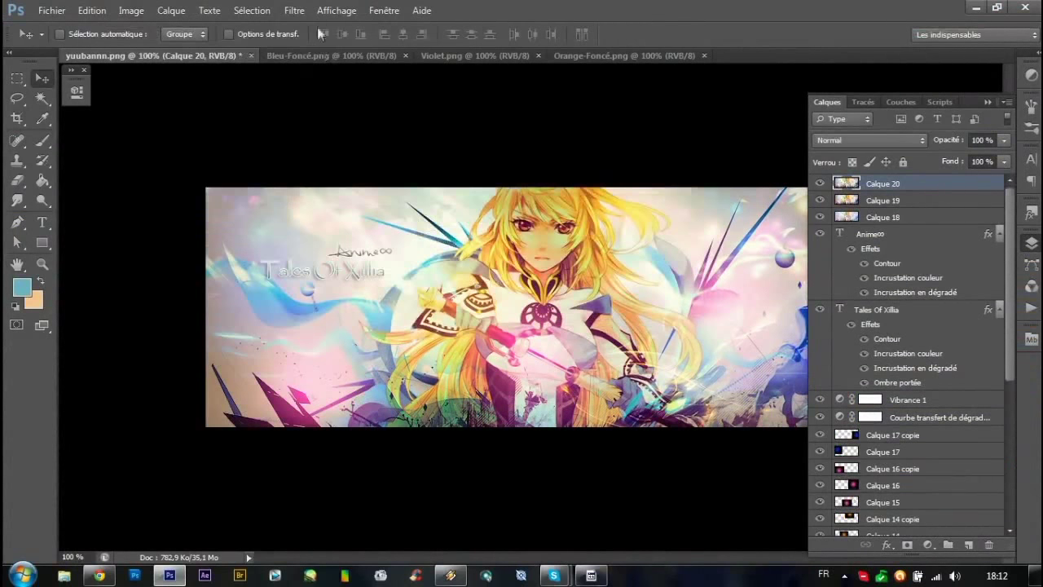
pyautogui.click(295, 10)
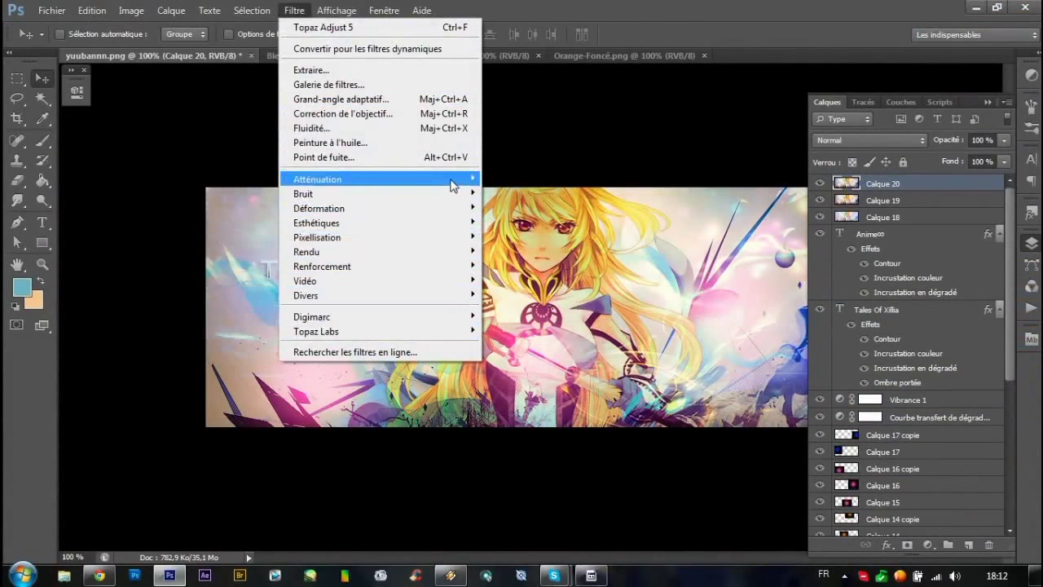
pyautogui.moveTo(380, 179)
pyautogui.click(216, 291)
pyautogui.click(670, 213)
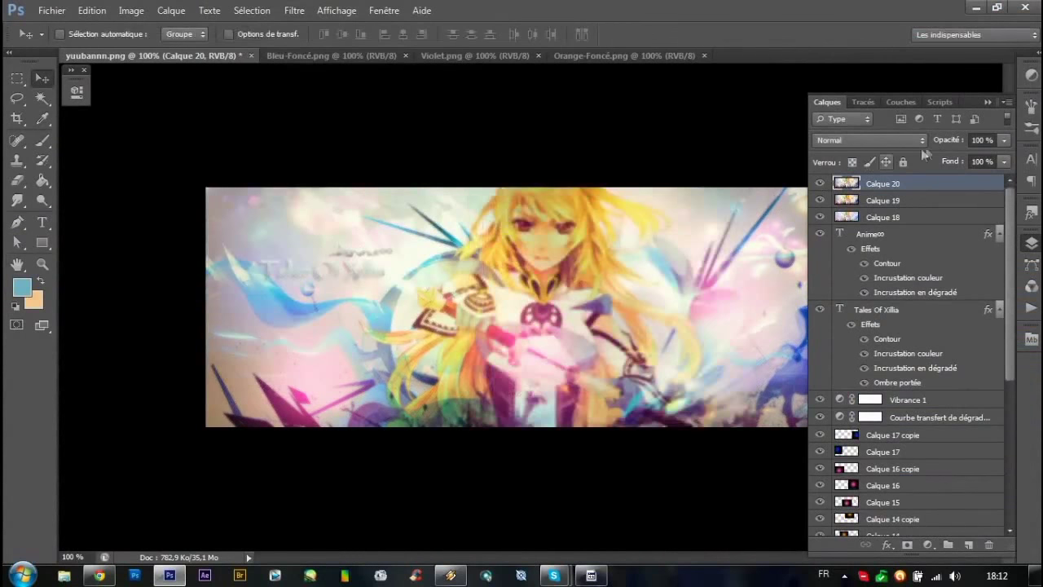
pyautogui.click(868, 140)
pyautogui.click(905, 219)
pyautogui.press('Down')
pyautogui.press('Down')
pyautogui.press('Down')
pyautogui.press('Down')
pyautogui.press('Down')
pyautogui.press('Down')
pyautogui.press('Down')
pyautogui.press('Down')
pyautogui.press('Down')
pyautogui.click(939, 143)
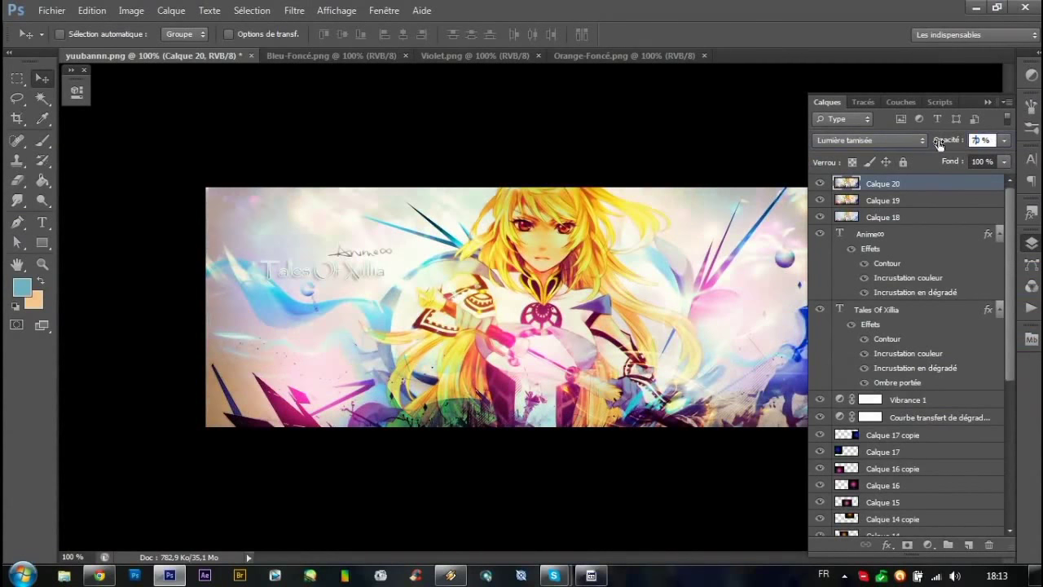
# Stamp another merged copy onto Calque 21 and reapply the Gaussian blur.
pyautogui.click(969, 544)
pyautogui.click(131, 10)
pyautogui.click(198, 229)
pyautogui.click(666, 156)
pyautogui.click(295, 11)
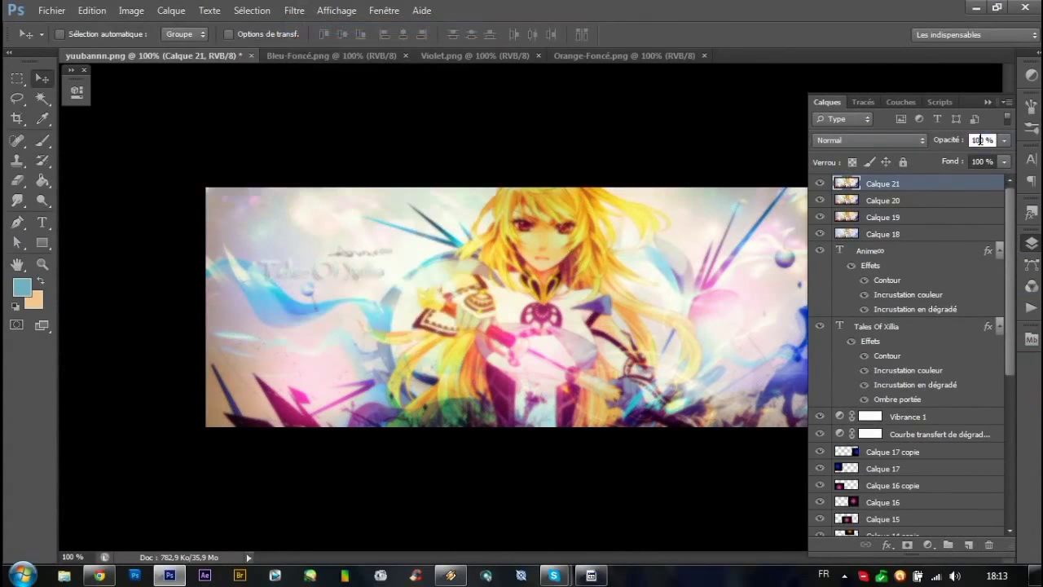
# Create Calque 22 with the merged banner and sharpen it with Plus net.
pyautogui.hotkey('ctrl', 'shift', 'alt', 'e')
pyautogui.click(132, 10)
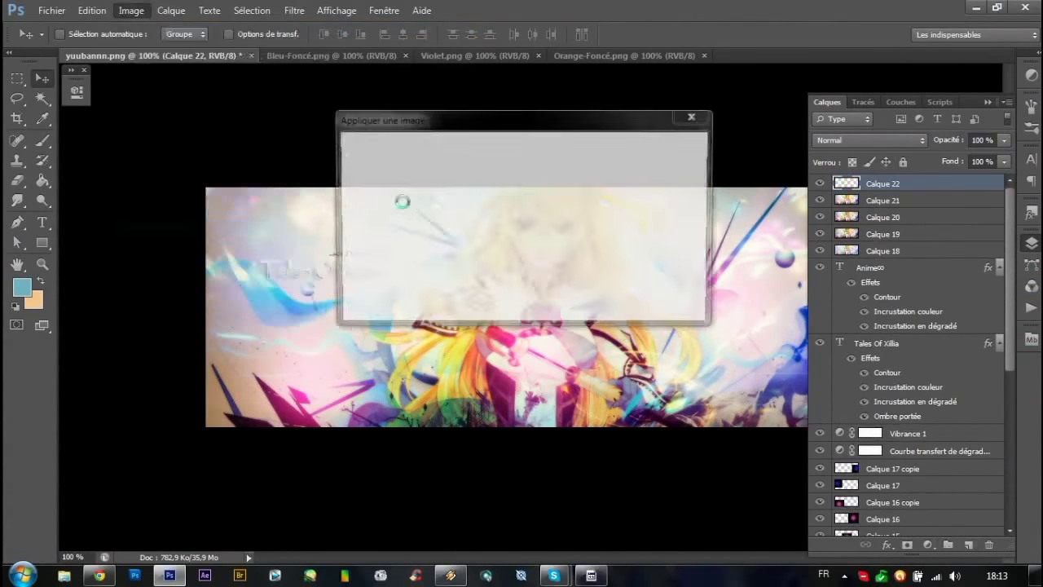
pyautogui.click(294, 10)
pyautogui.click(228, 325)
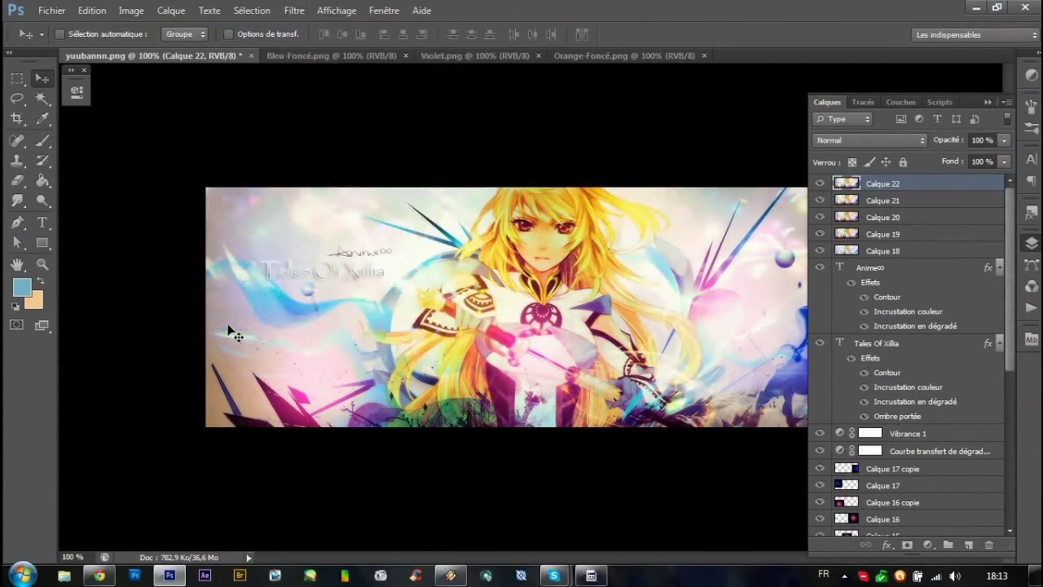